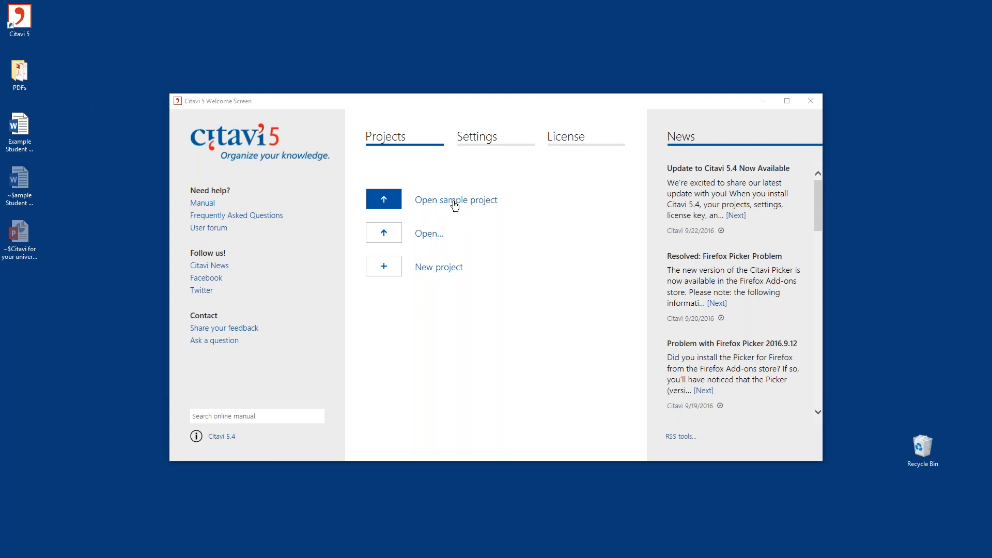
- Create a new project named "Information Literacy in India"
left_click(447, 274)
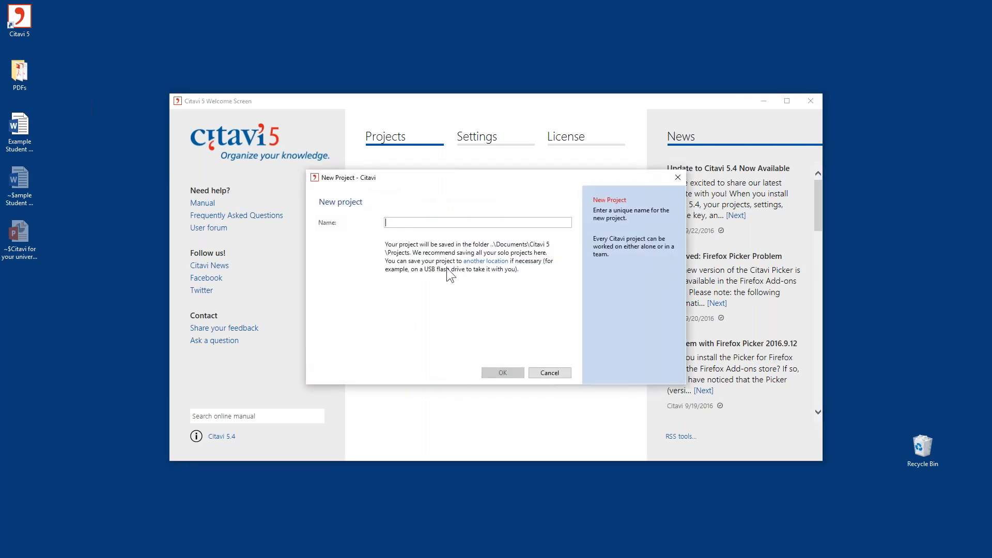
type("In")
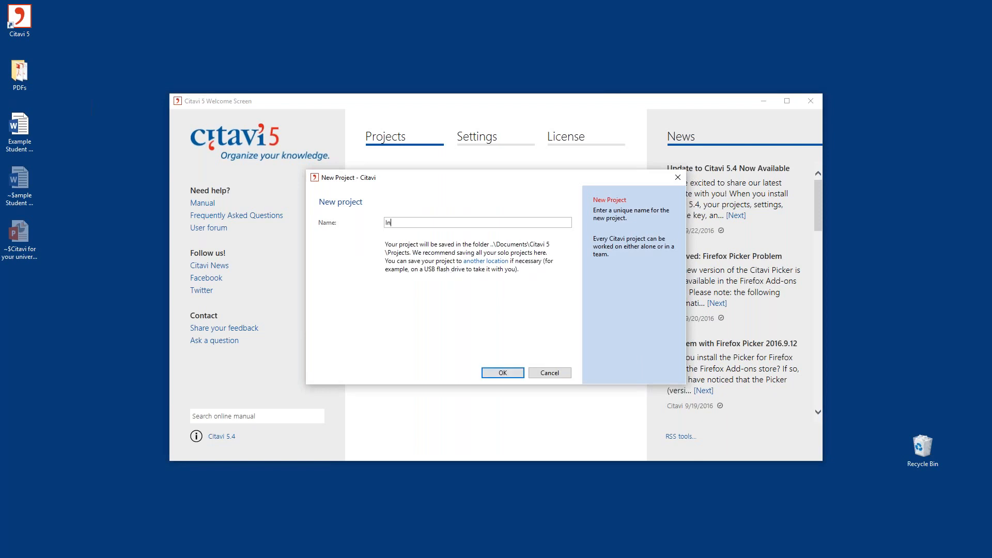
type("formation Literacy in India")
left_click(510, 375)
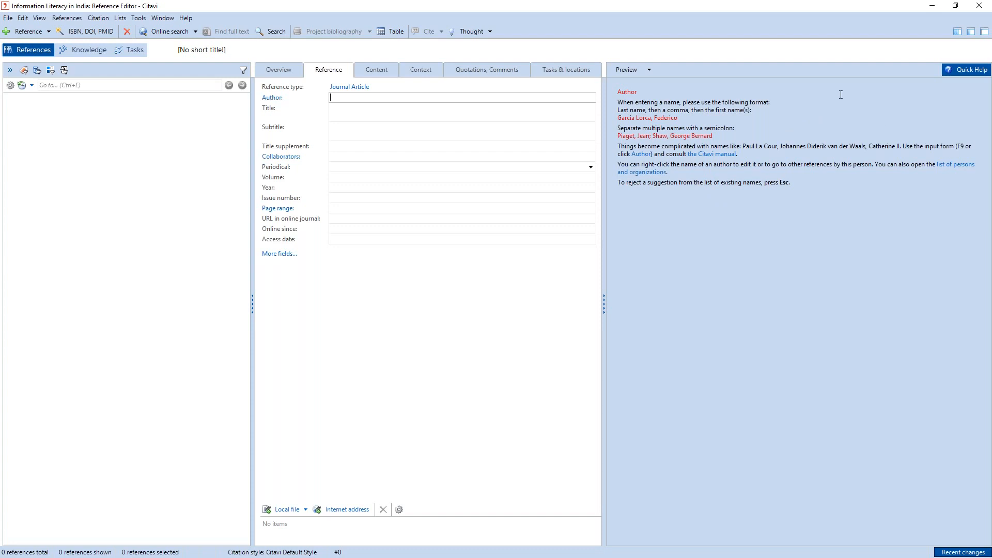
- View the quick help for the title, subtitle and periodical fields of the empty reference form
left_click(985, 15)
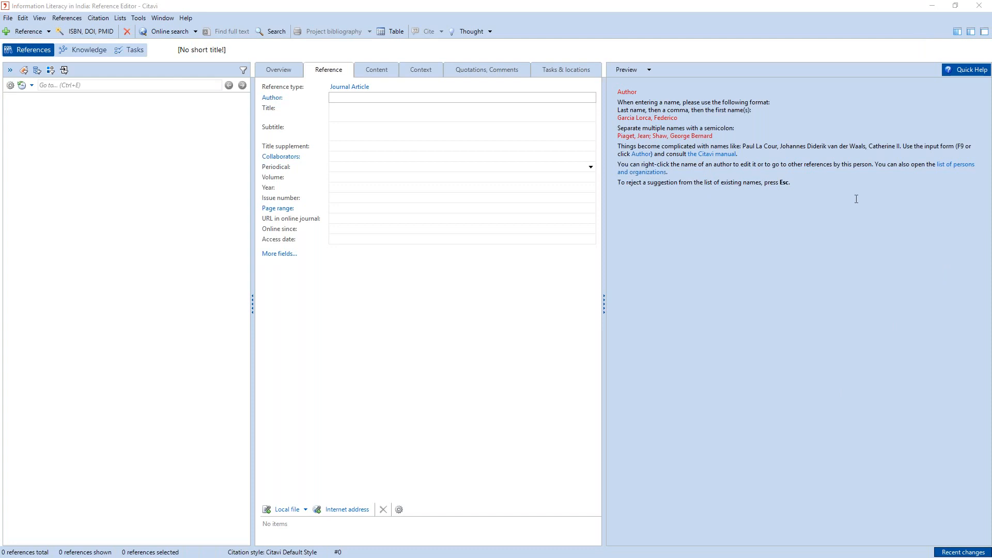
left_click(394, 109)
left_click(391, 136)
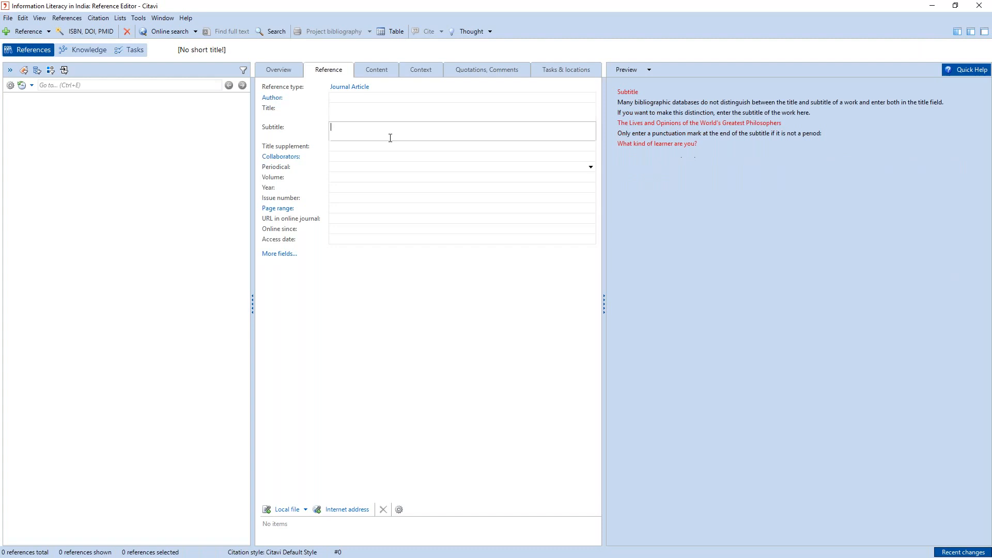
left_click(349, 168)
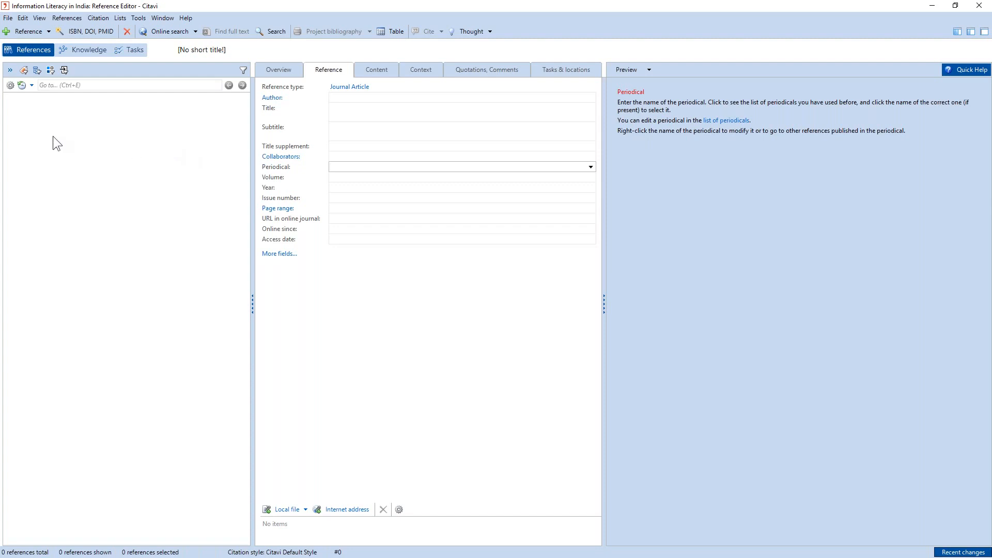
- Set up an import of PDF files, using the PDFs folder on the Desktop as the source
left_click(7, 18)
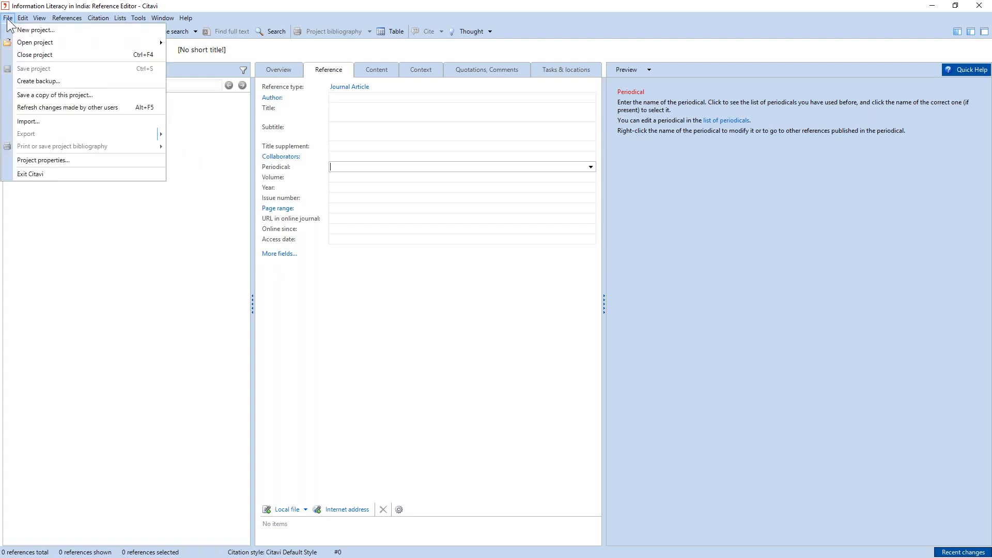
left_click(53, 120)
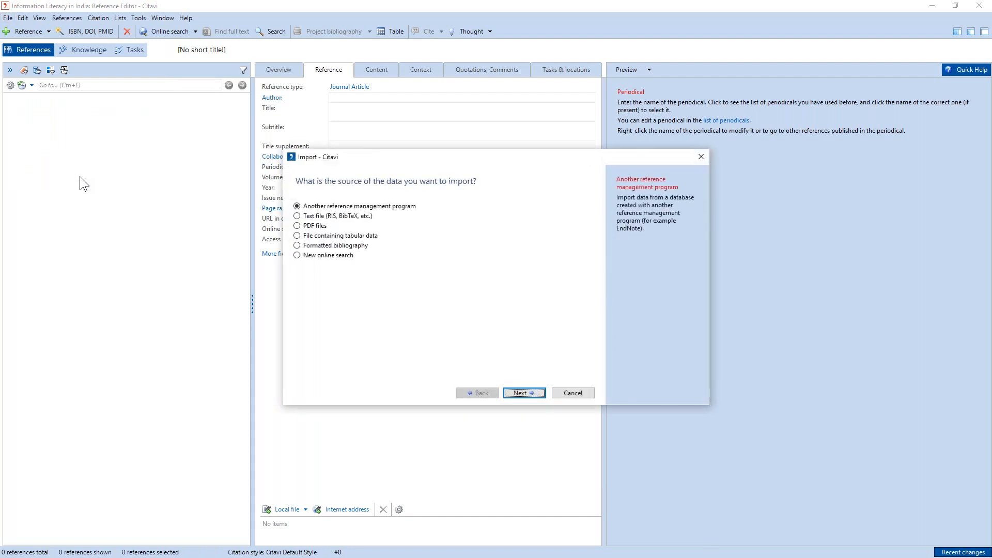
left_click(314, 226)
left_click(537, 391)
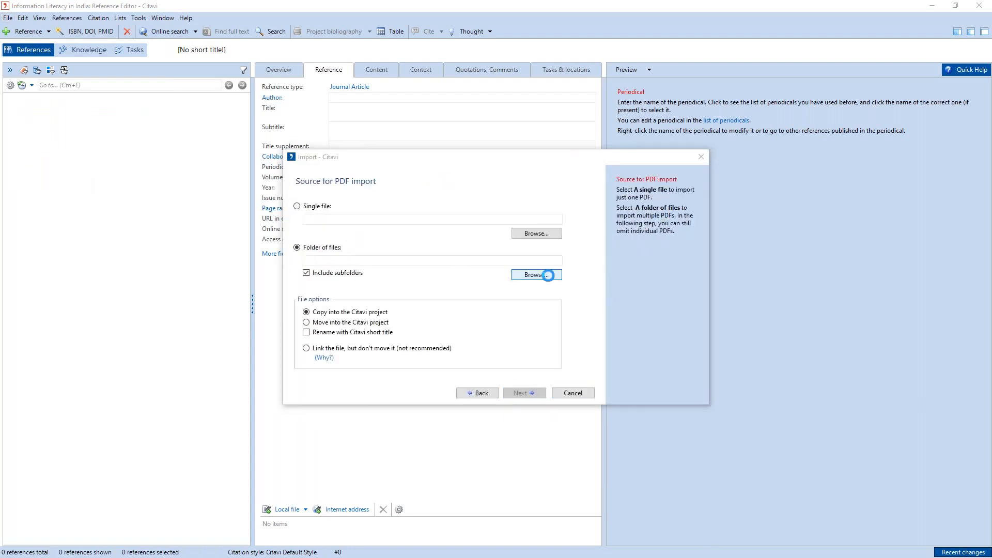
left_click(540, 275)
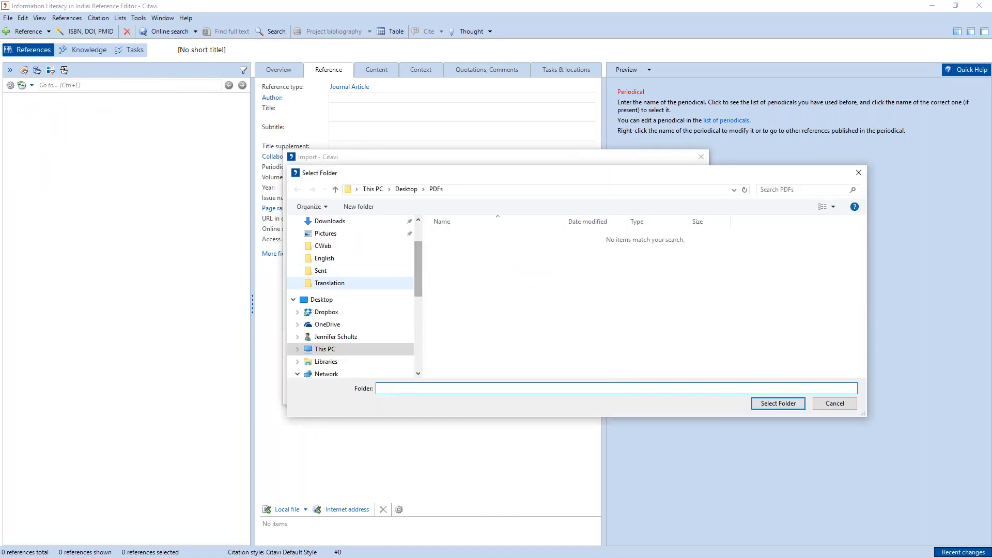
left_click_drag(421, 258, 423, 241)
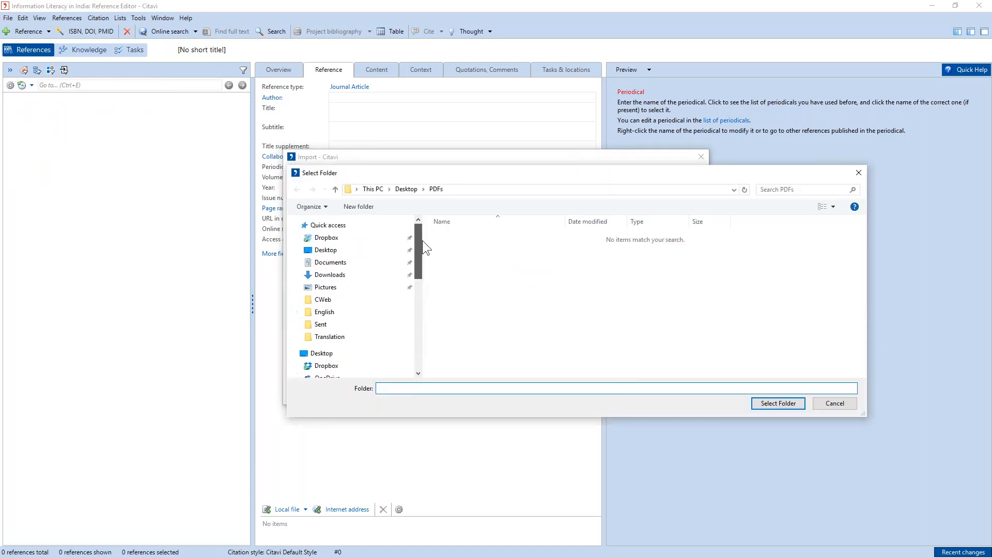
left_click(326, 250)
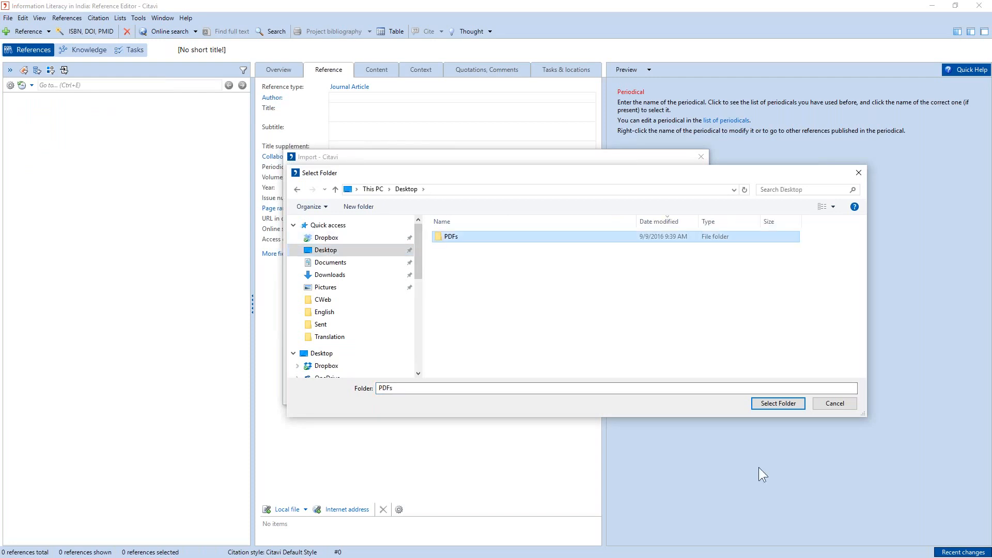
left_click(793, 405)
left_click(520, 391)
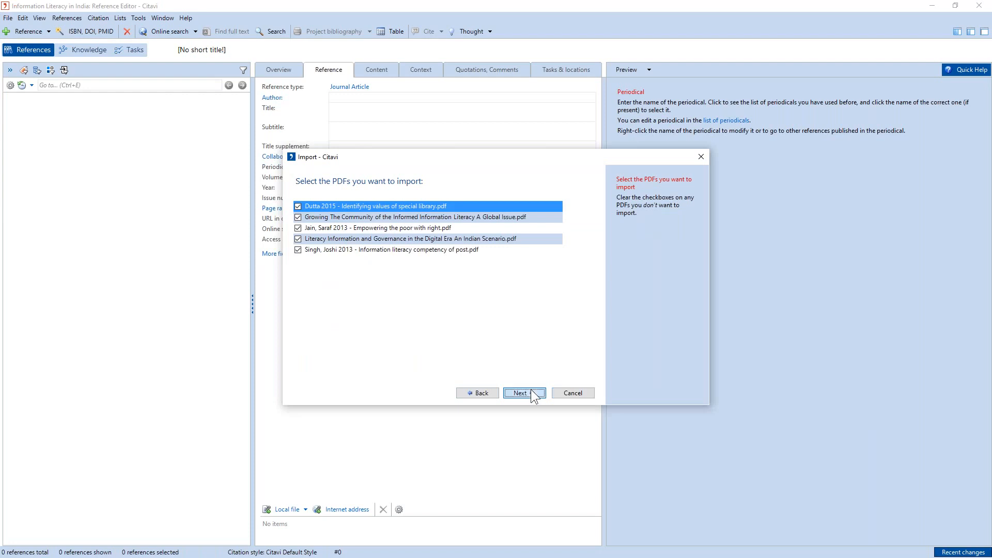
- Import all the listed PDFs and add the resulting references to the project
left_click(531, 391)
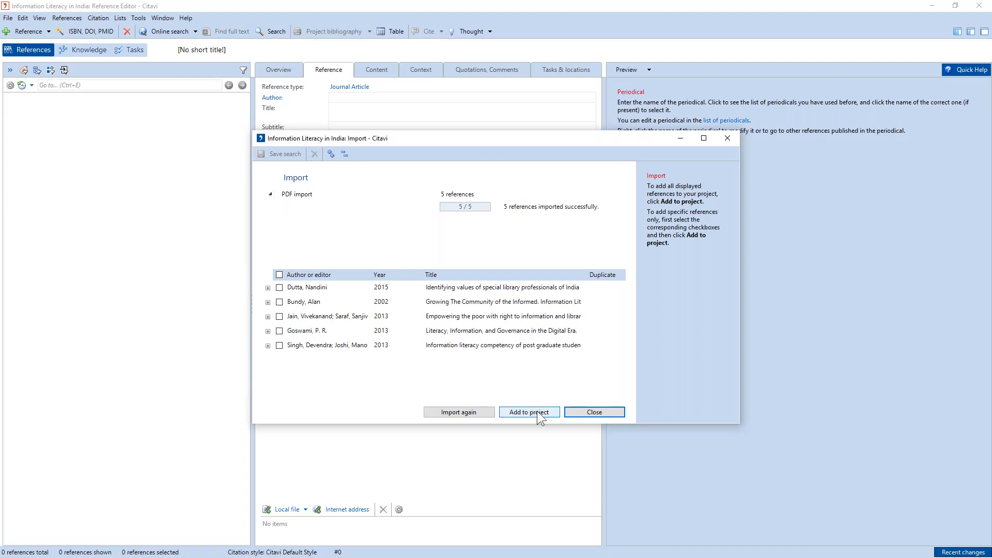
left_click(536, 412)
left_click(519, 306)
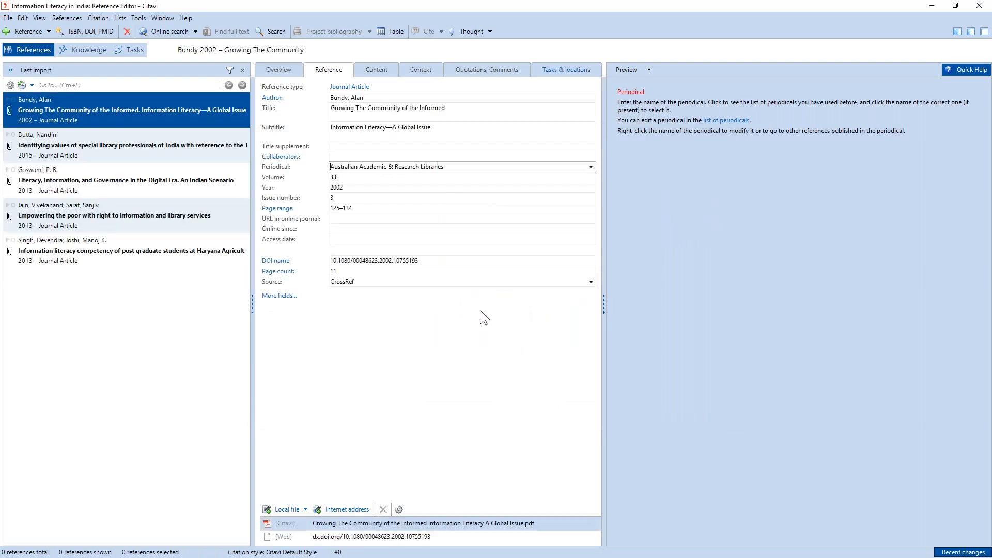
- Open the PDF of the article "Literacy, Information, and Governance in the Digital Era" in the preview
left_click(130, 146)
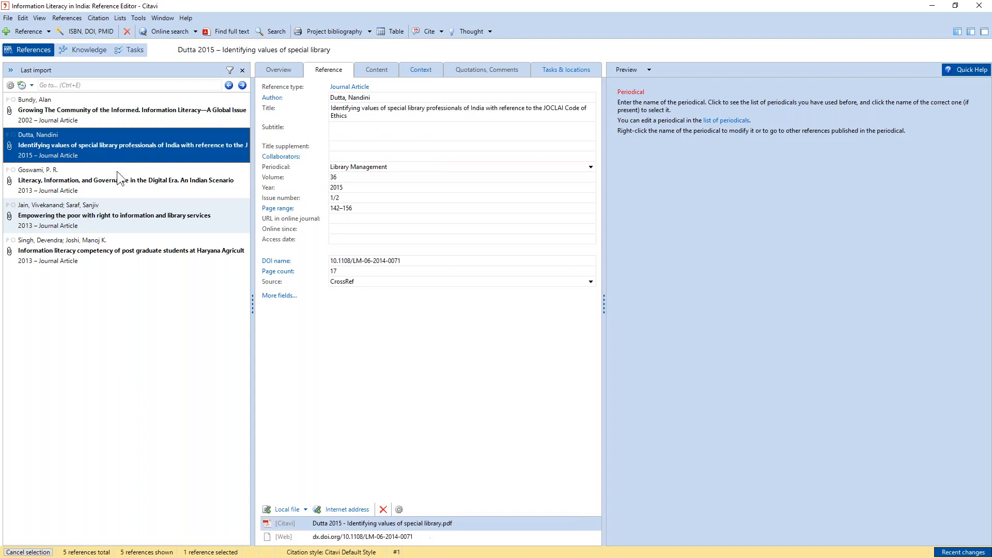
left_click(148, 181)
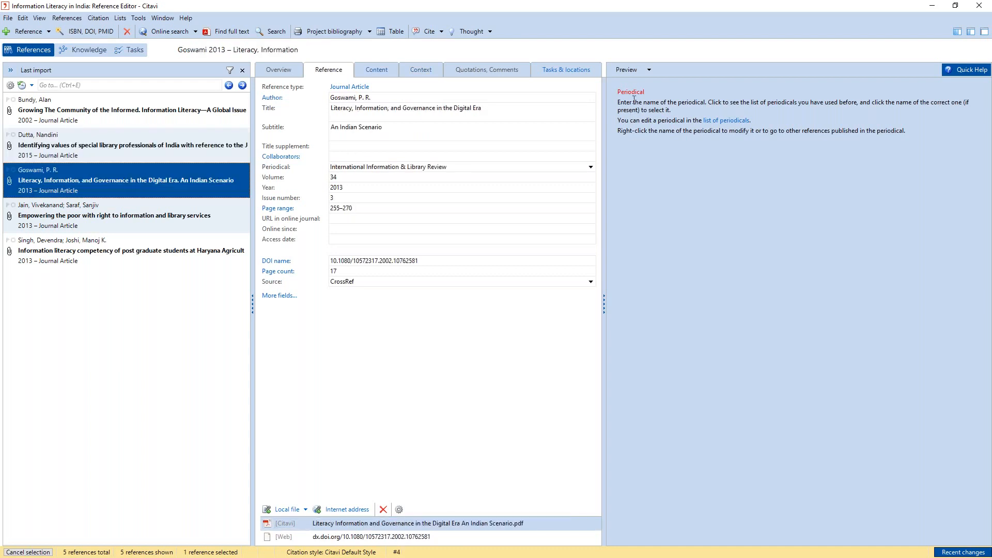
left_click(649, 69)
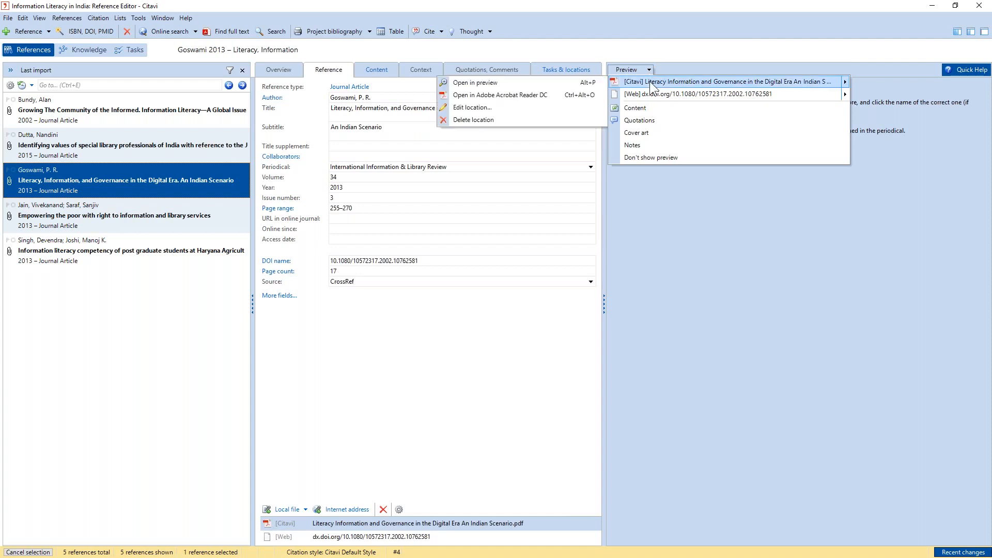
left_click(650, 82)
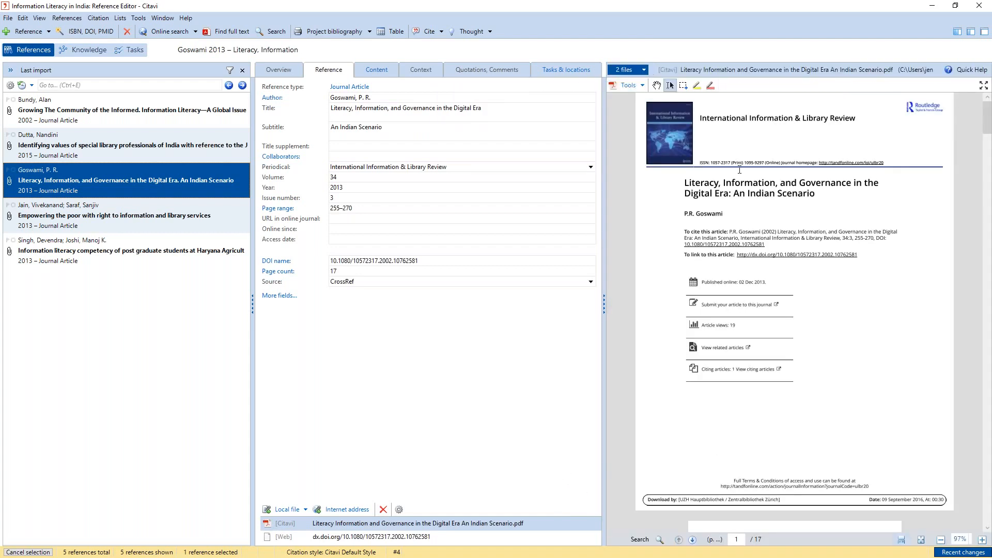
- Examine the second page of the previewed PDF, enlarged to 127%, with its abstract and introduction
scroll(739, 170, "down", 2)
scroll(749, 188, "down", 3)
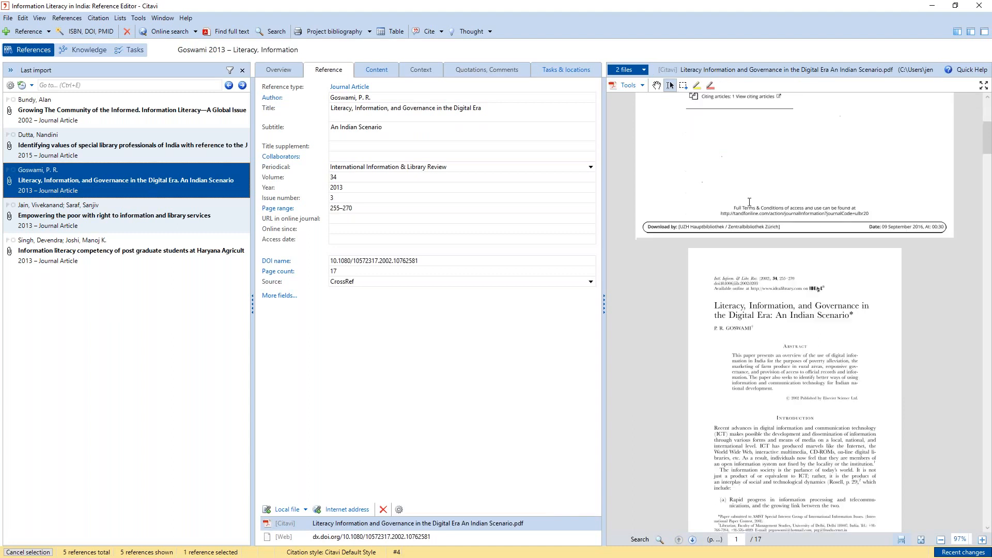
scroll(750, 203, "down", 3)
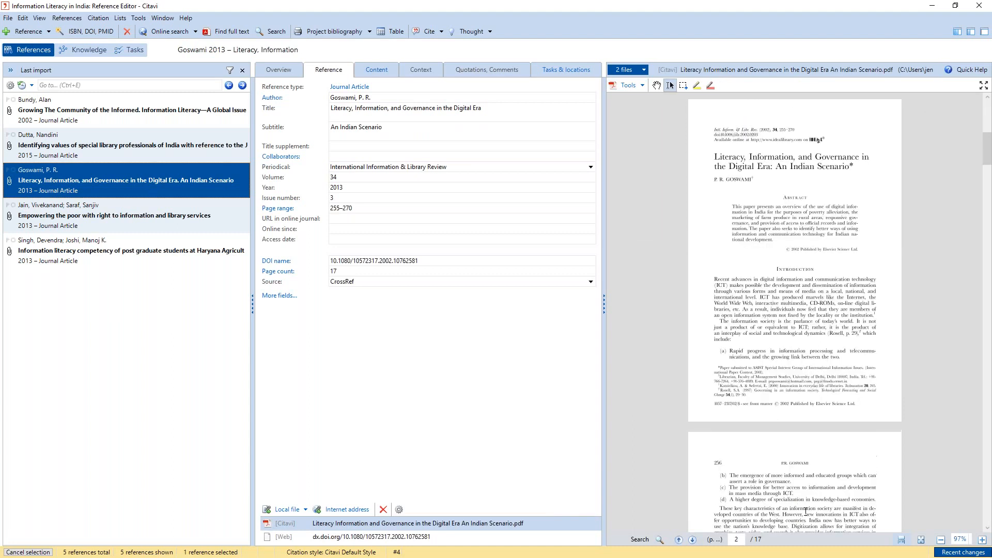
left_click(982, 540)
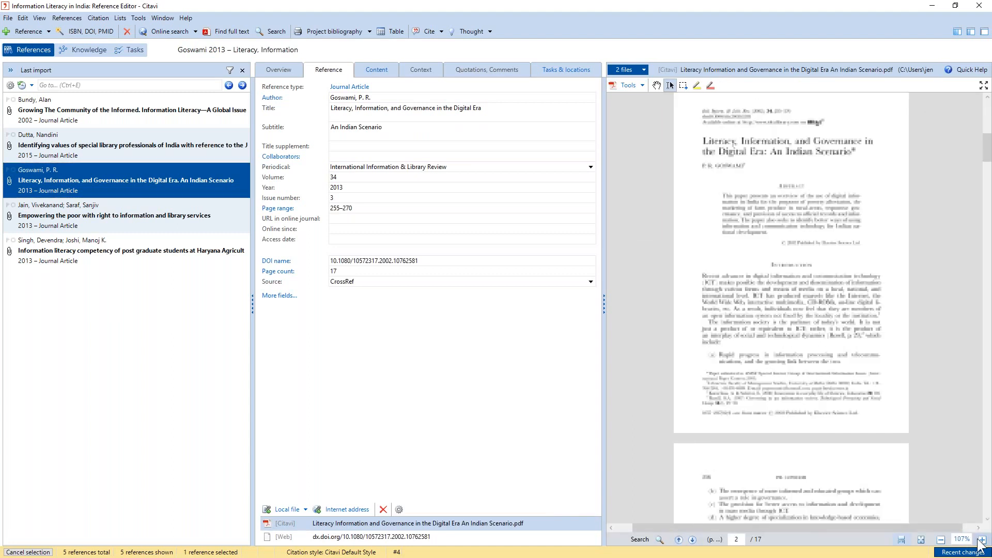
left_click(981, 541)
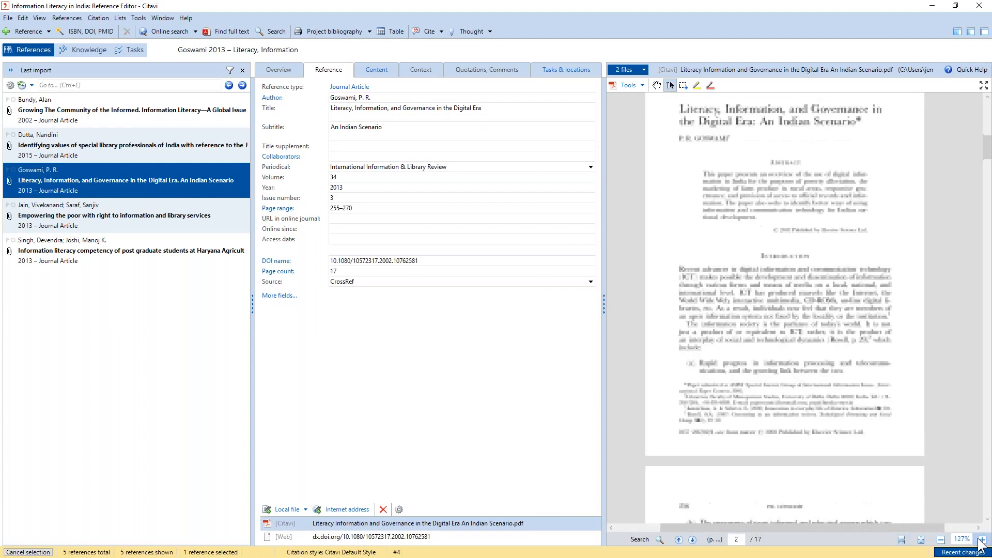
left_click(981, 540)
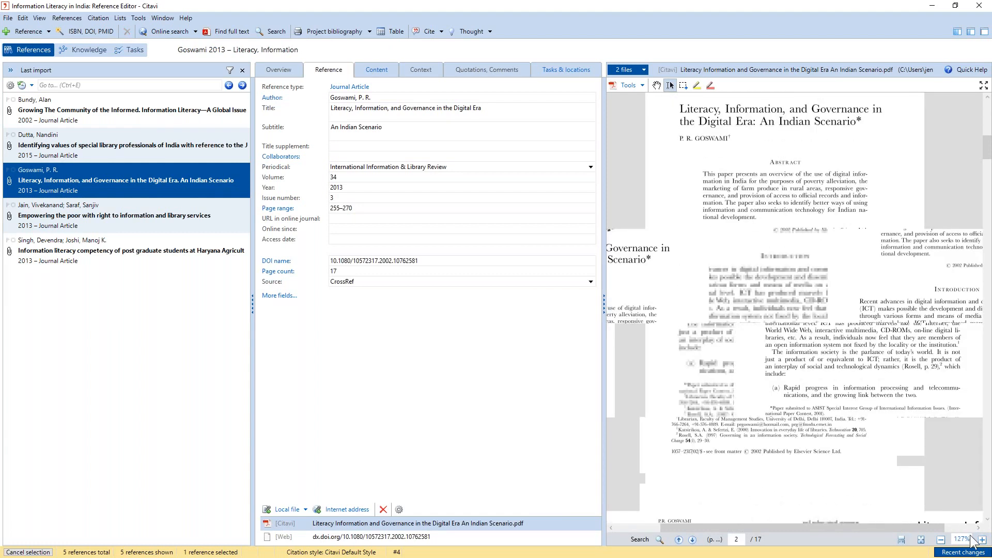
- Review the bibliographic data of "Empowering the poor with right to information" and the postgraduate information literacy article, including its DOI, author and title
left_click(58, 216)
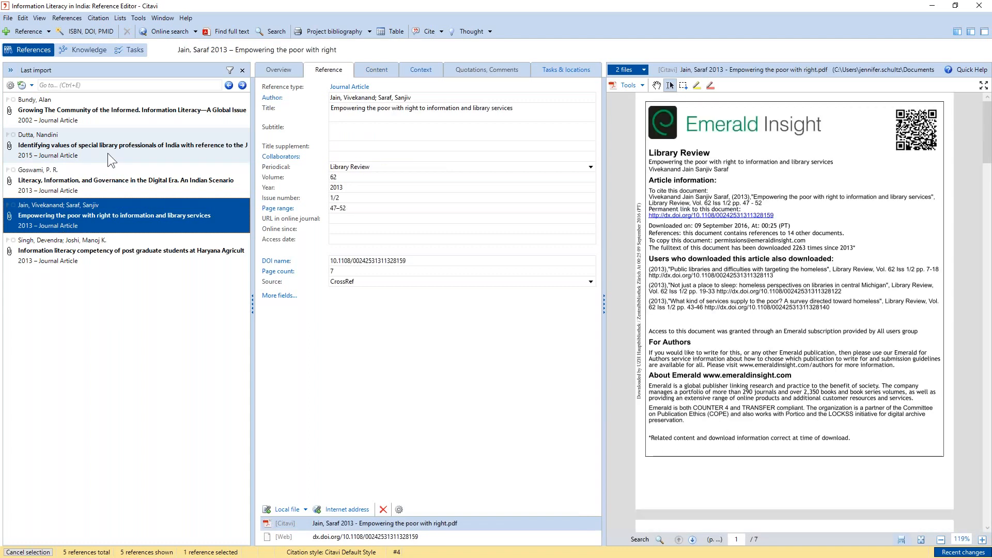
left_click(155, 250)
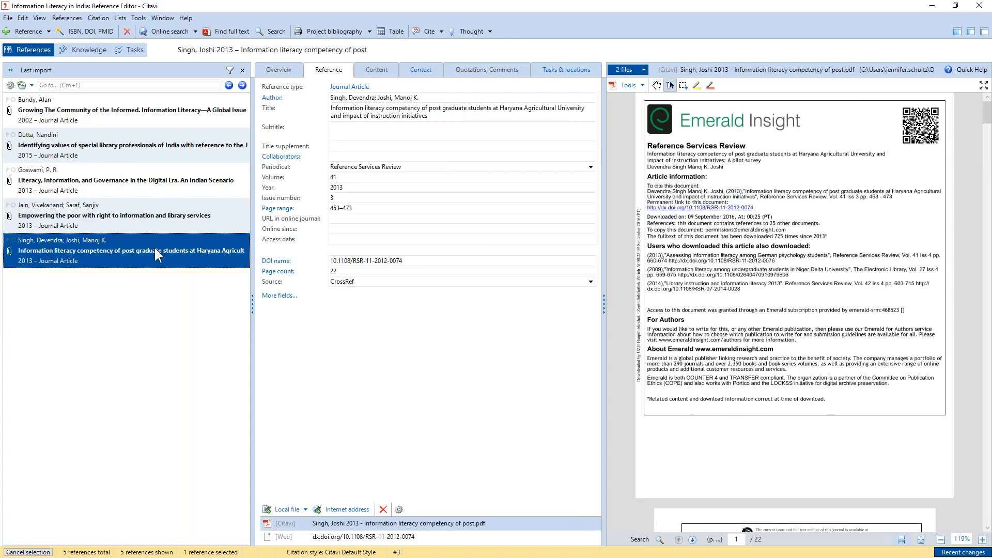
left_click_drag(411, 260, 392, 238)
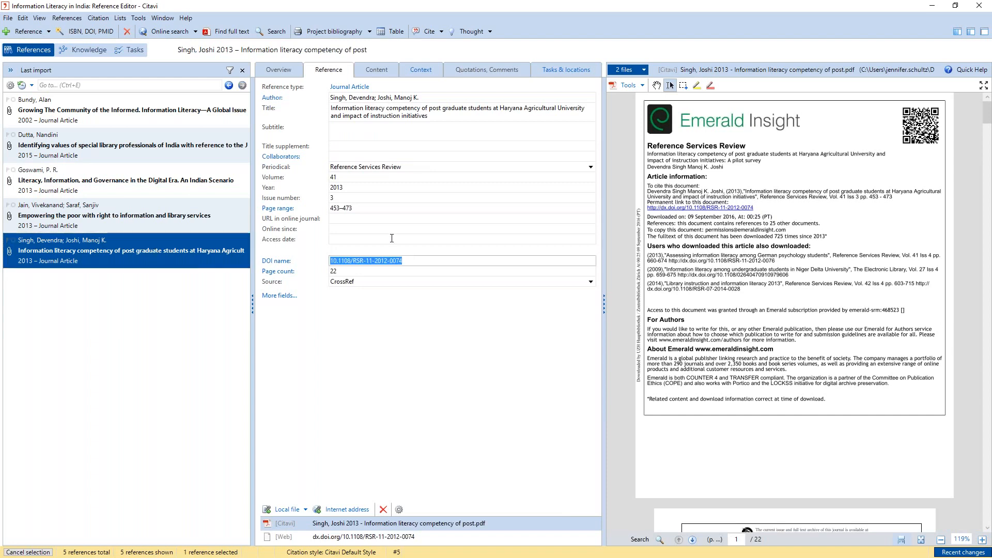
left_click(360, 97)
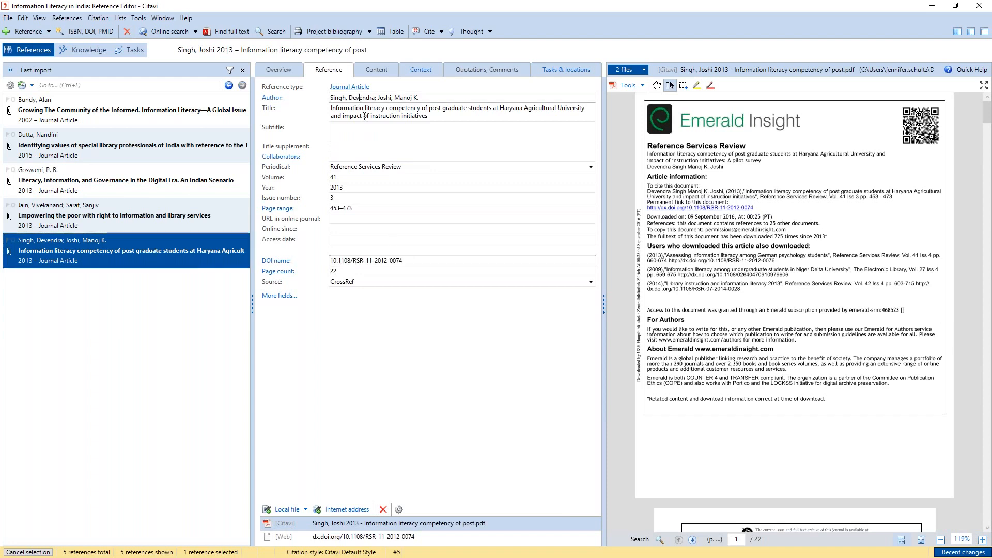
left_click(362, 108)
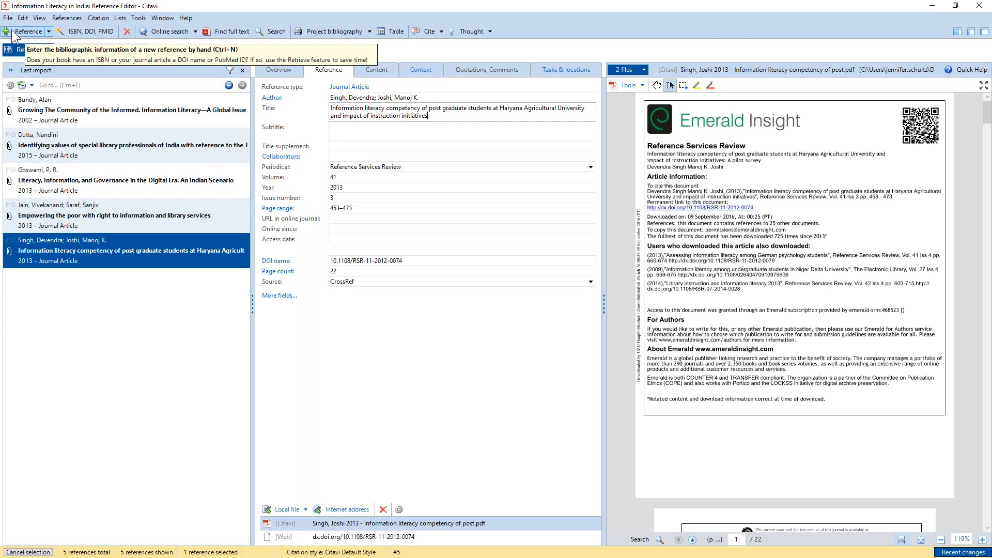
- View the reference types available for a new reference, such as Personal Communication and Statute or Regulation, without adding one
left_click(29, 33)
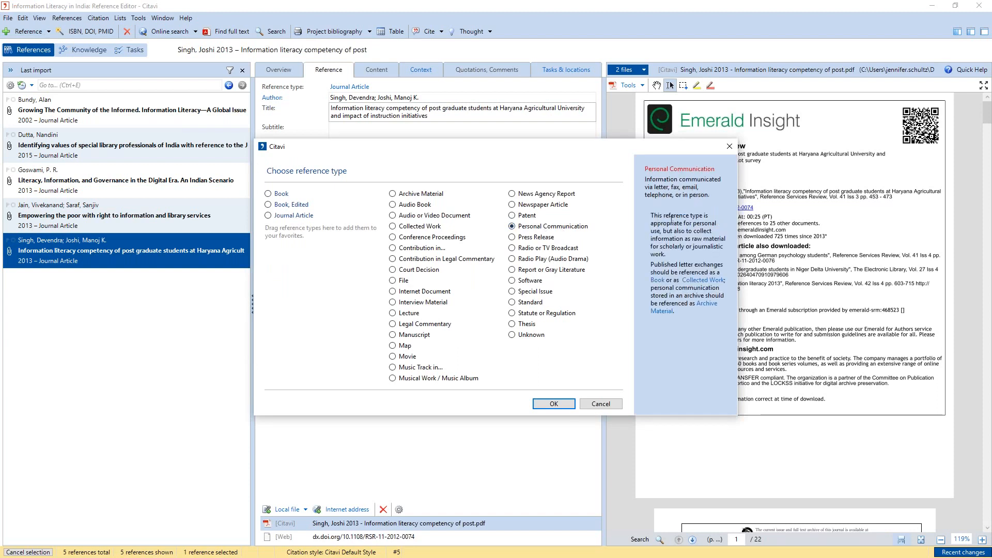
left_click(549, 314)
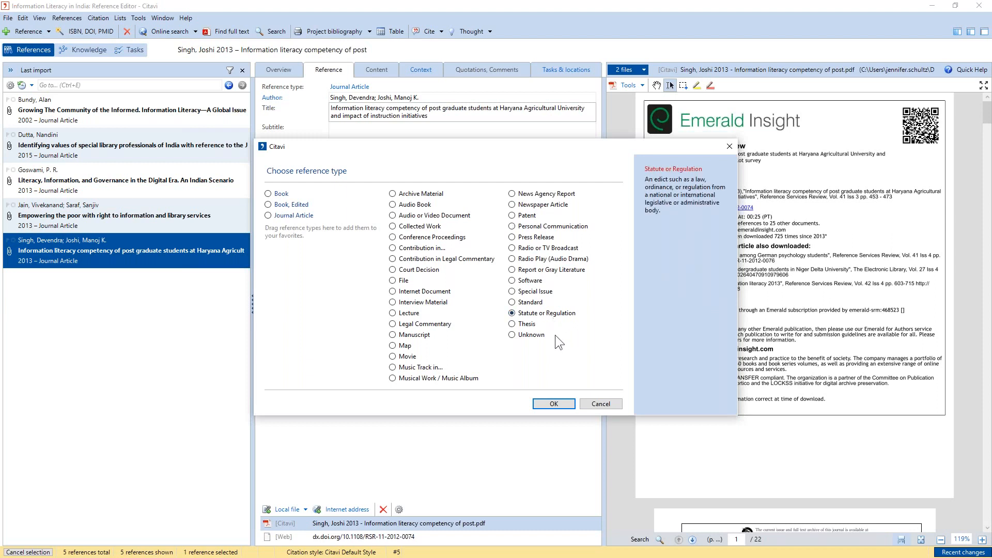
left_click(593, 407)
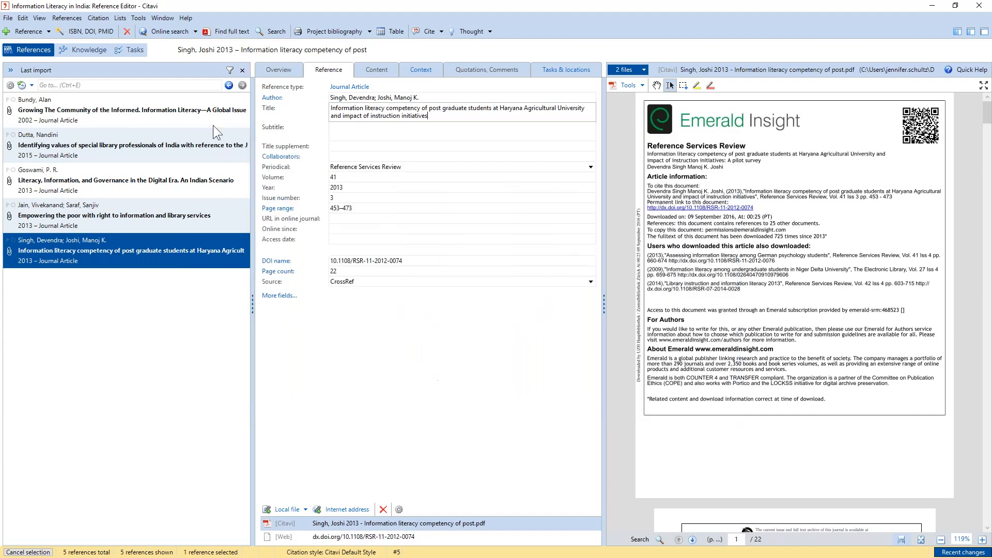
left_click(101, 32)
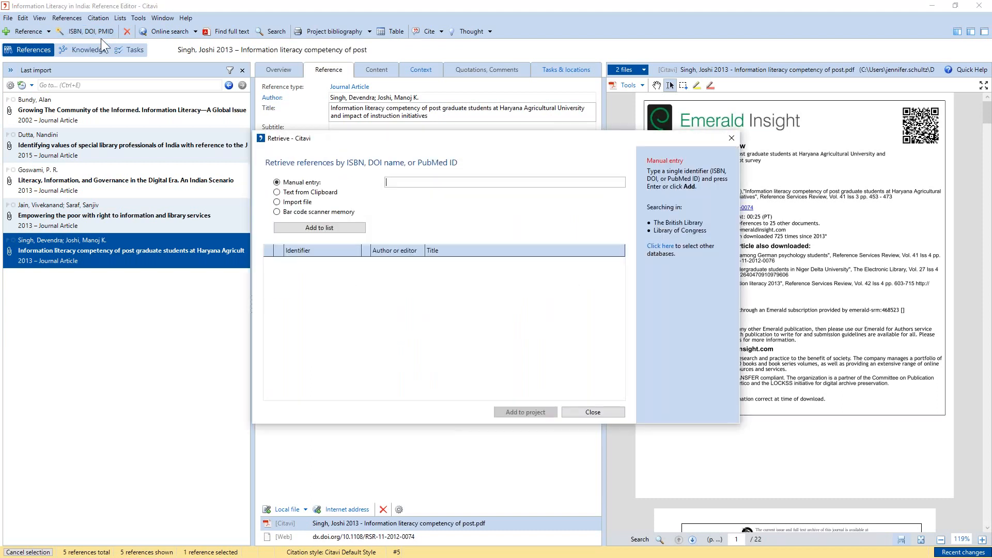
type("078")
type("9020734")
left_click(346, 228)
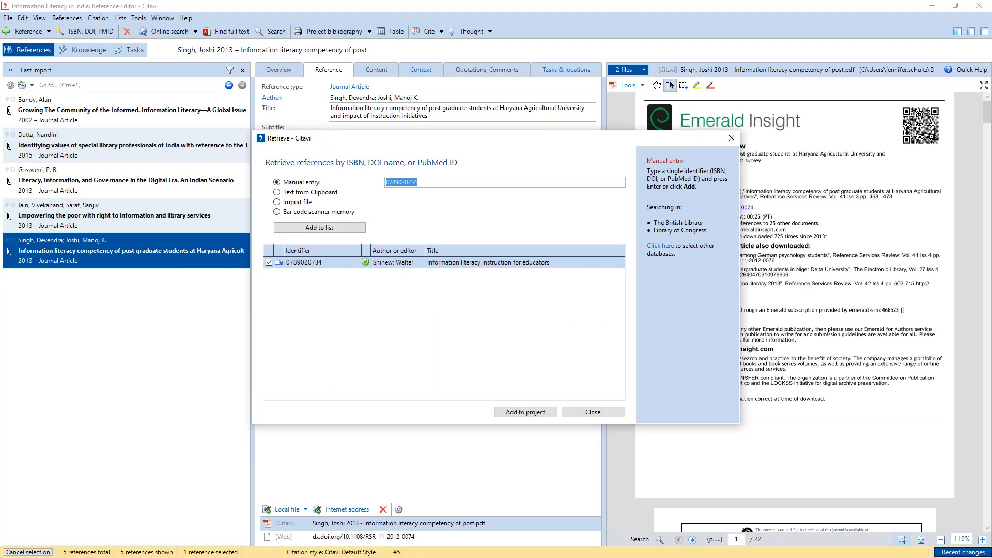
left_click(533, 413)
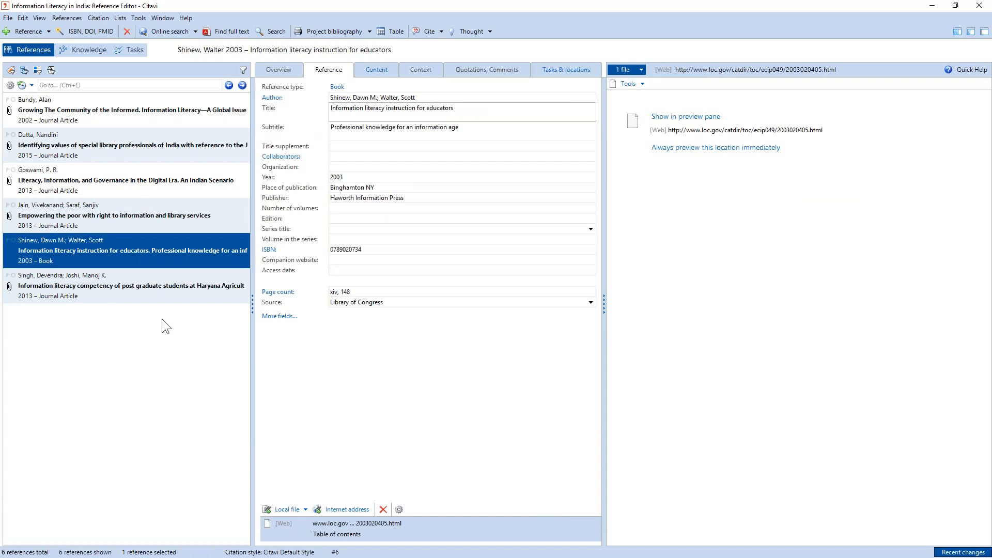
- Review the bibliographic data of the Haryana postgraduate students article and of the book "Information literacy instruction for educators"
left_click(166, 287)
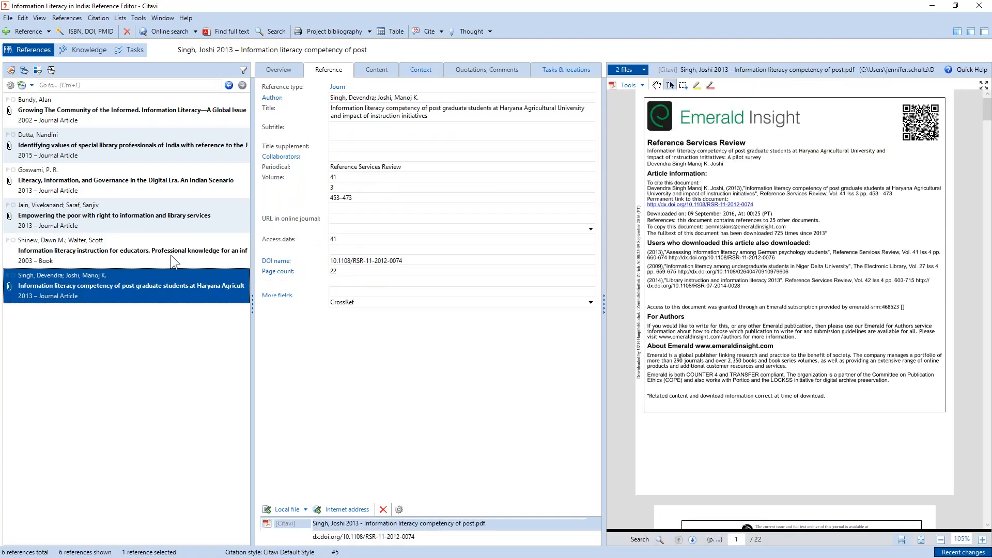
left_click(171, 256)
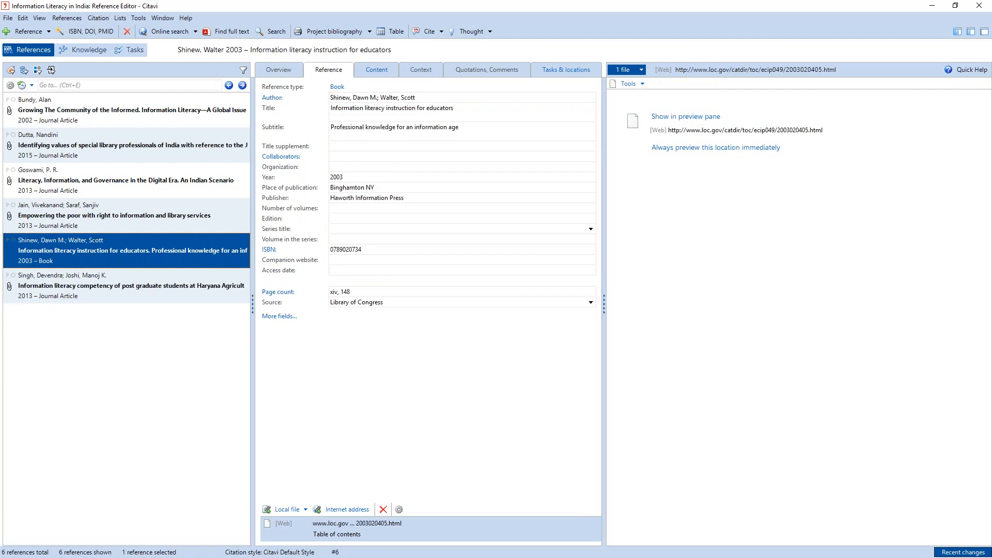
left_click(279, 69)
left_click(329, 70)
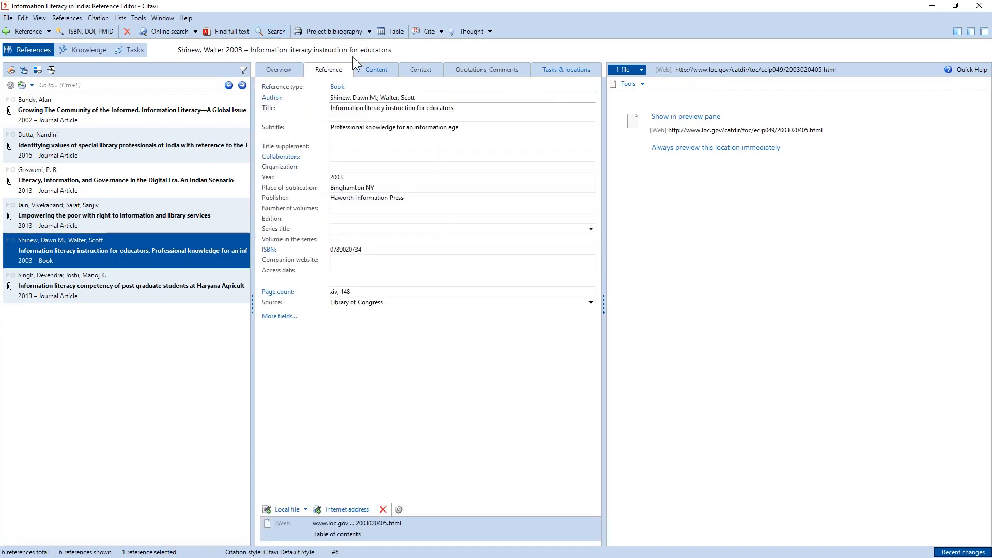
- Preview the project bibliography for printing in the current citation style, examine its entries in an enlarged preview, and close it
left_click(369, 32)
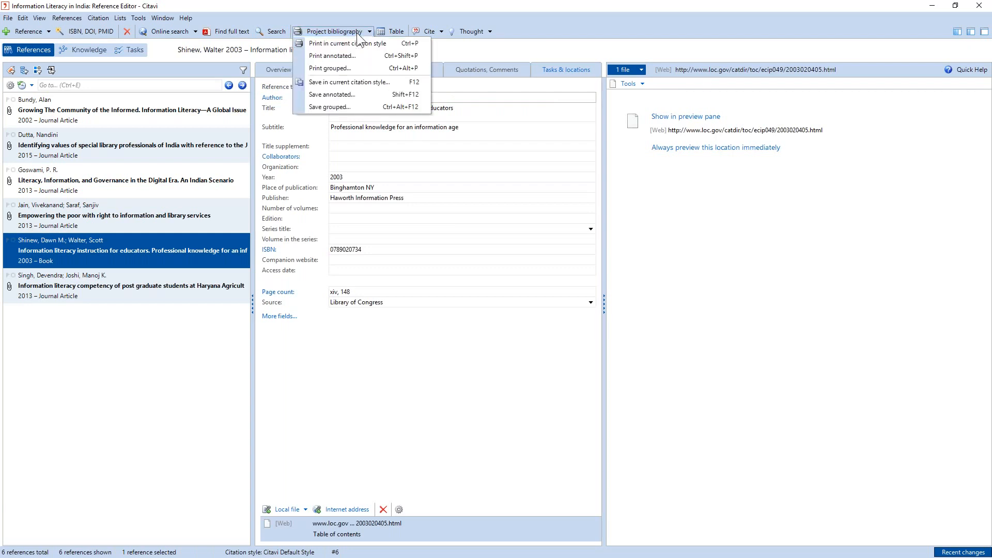
left_click(359, 42)
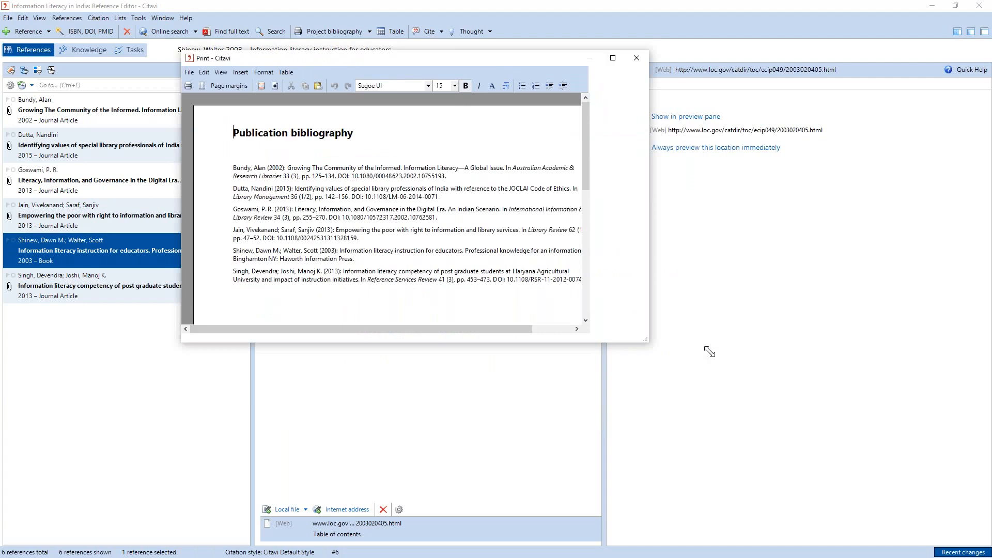
left_click_drag(710, 352, 755, 435)
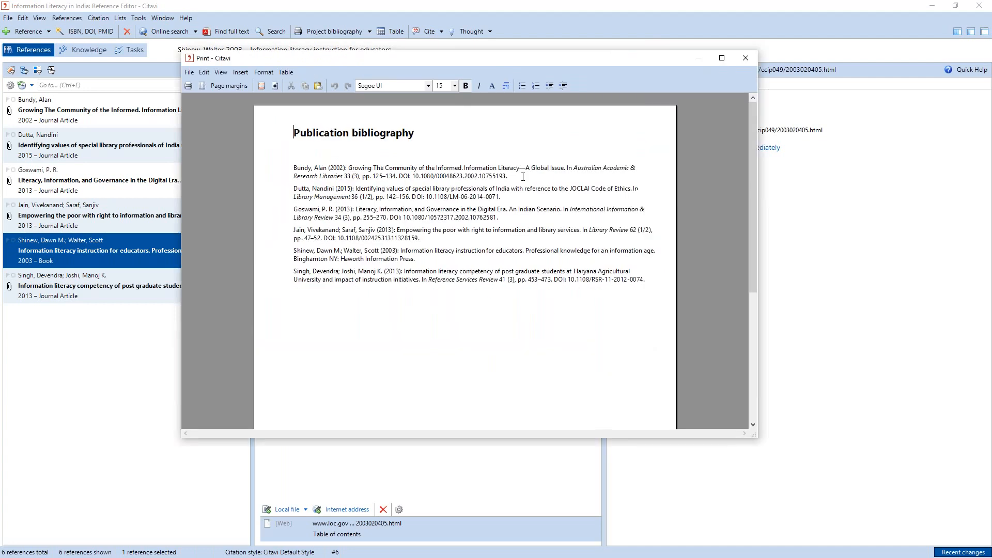
left_click_drag(346, 170, 328, 167)
left_click(434, 239)
left_click_drag(588, 230, 629, 234)
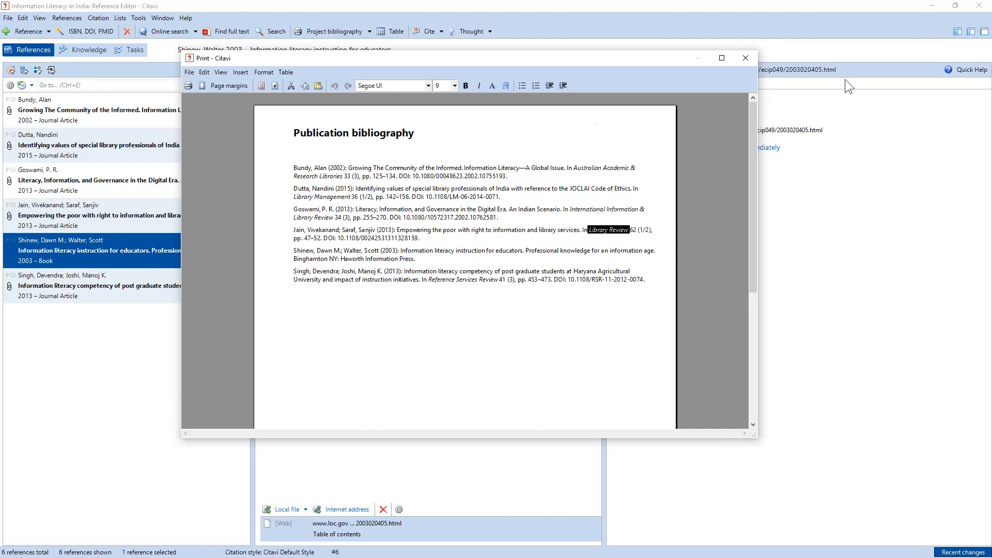
left_click(745, 58)
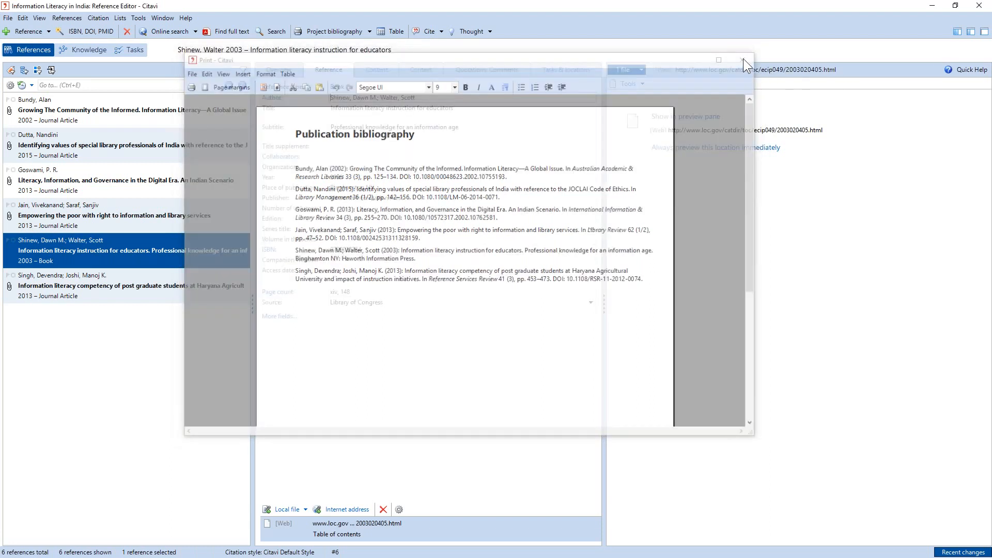
- Find the citation style "APA American Psychological Association, 6th ed." online, add it, and make it the project's citation style
left_click(98, 18)
mouse_move(103, 61)
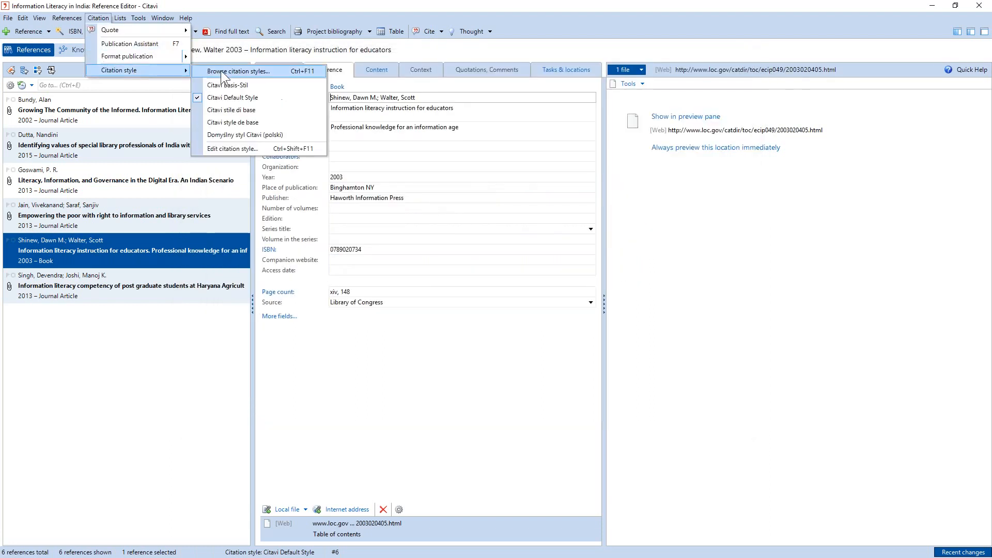
left_click(222, 71)
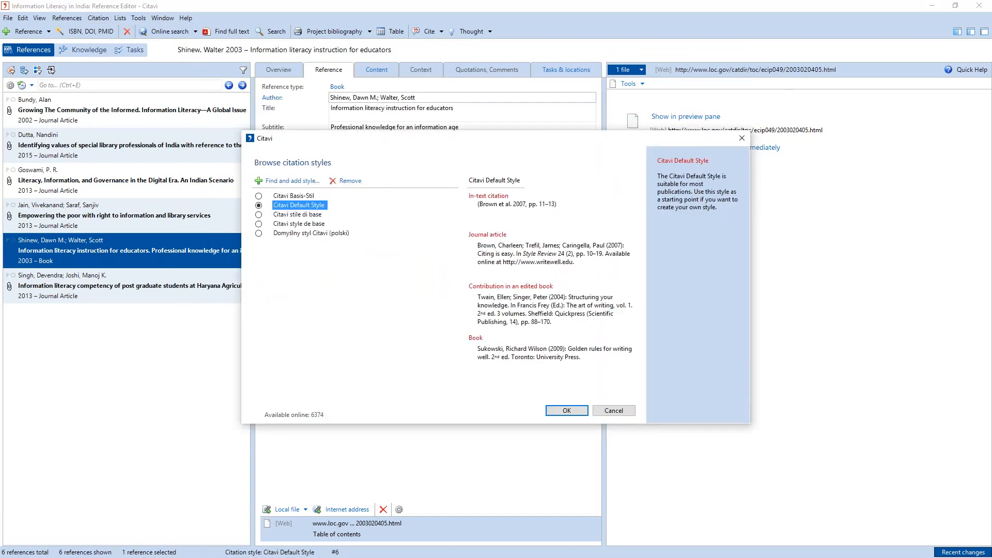
left_click(302, 177)
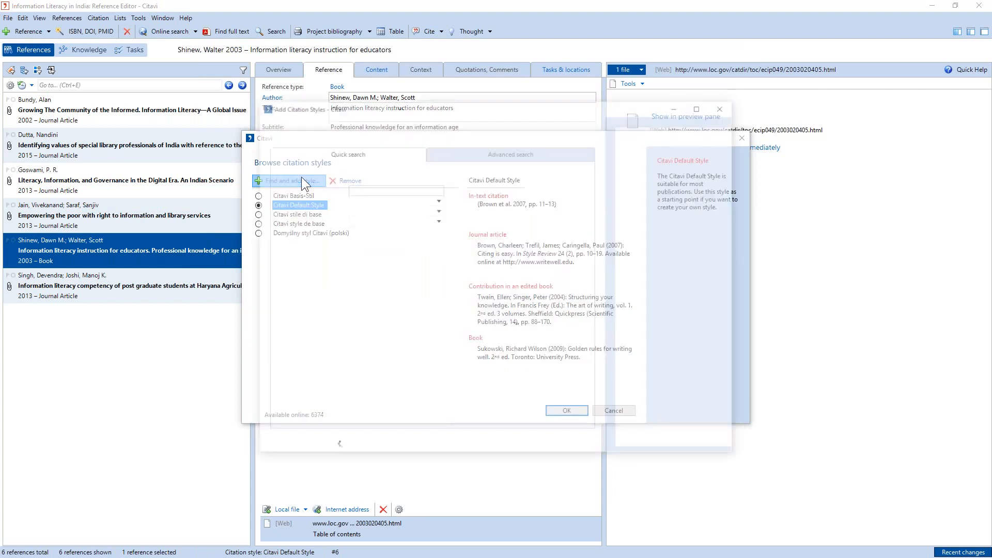
type("APA")
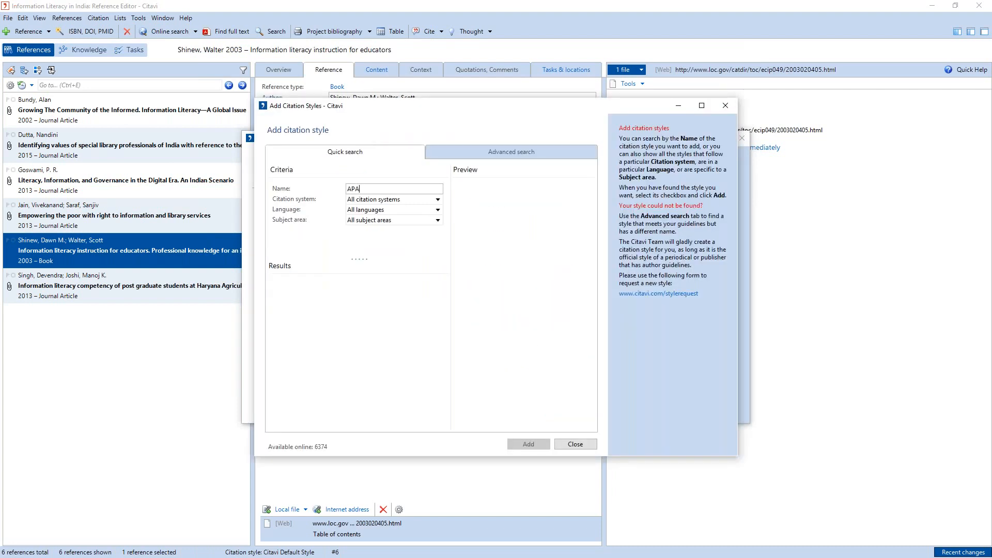
left_click(341, 299)
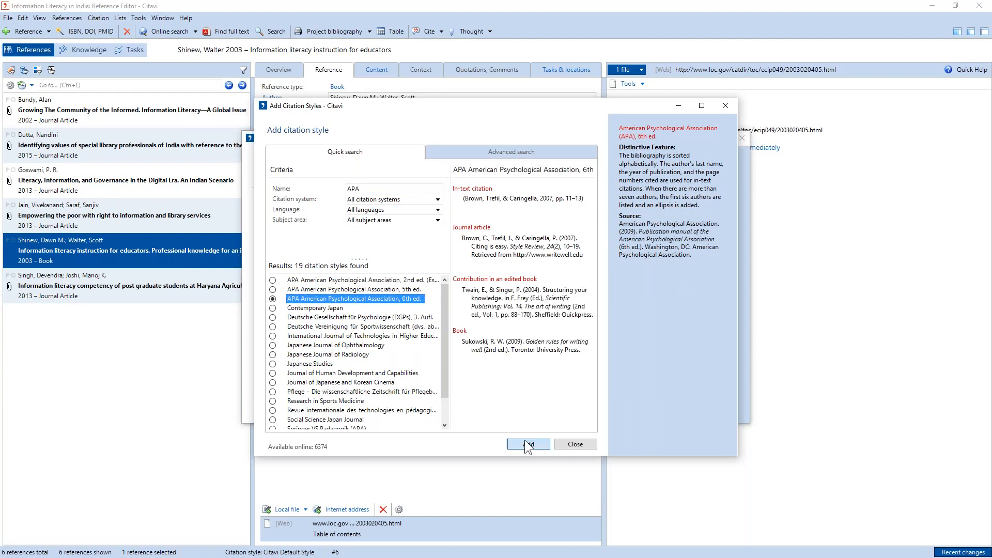
left_click(527, 445)
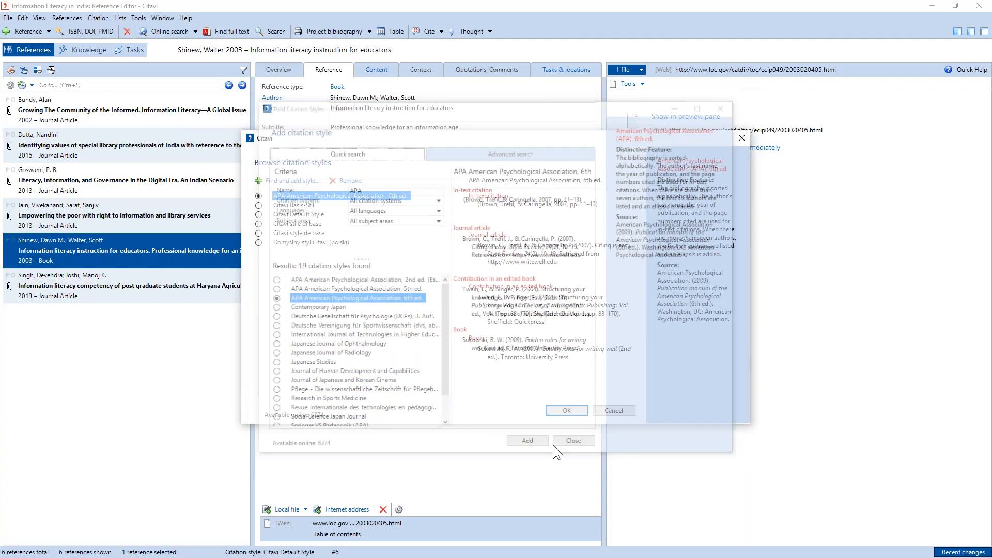
left_click(578, 411)
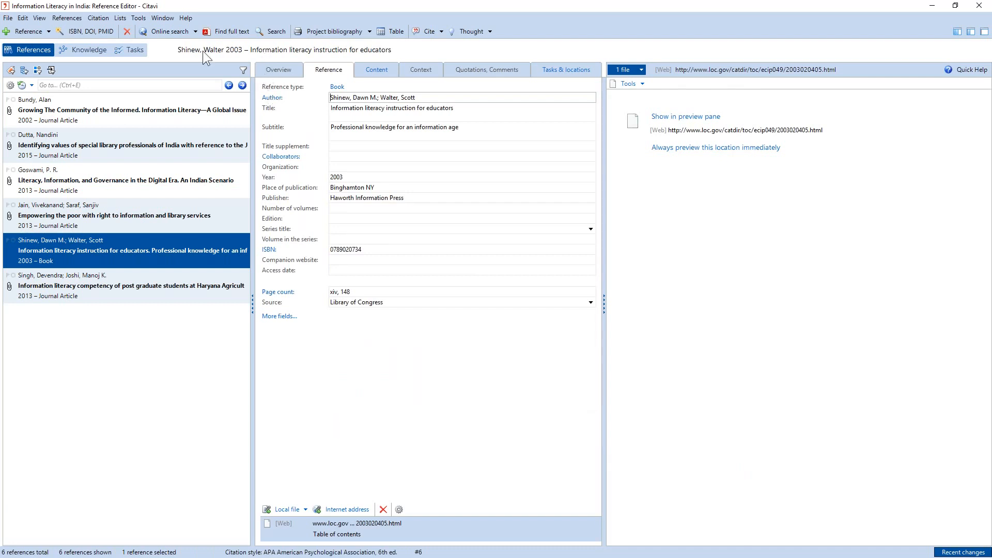
- Add the University of Oxford OLIS catalog to the databases available for online search
left_click(169, 32)
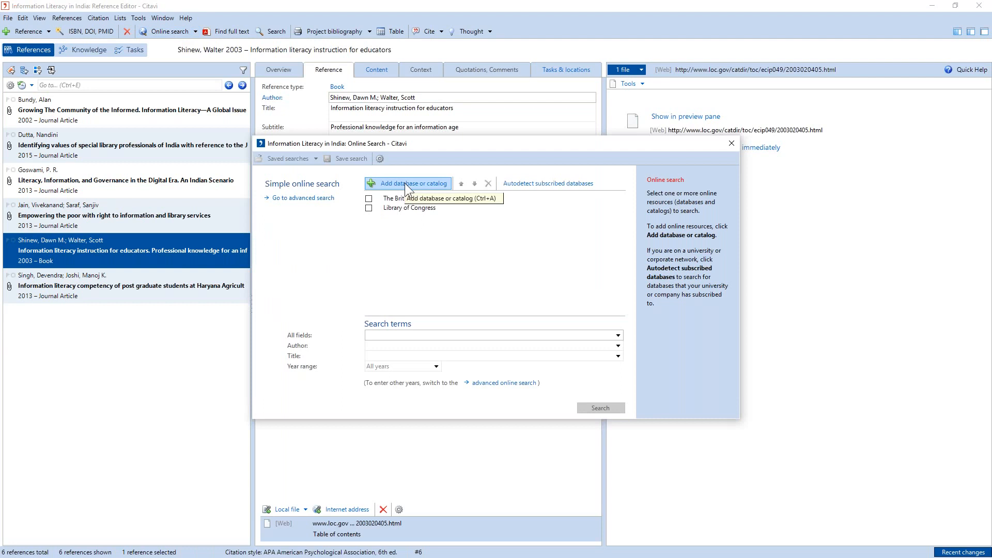
left_click(405, 183)
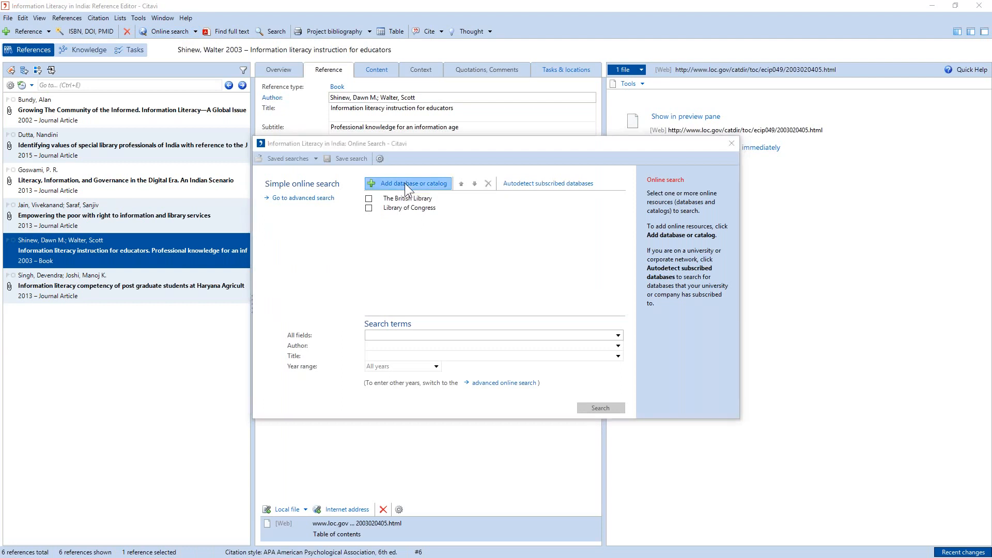
type("oxford")
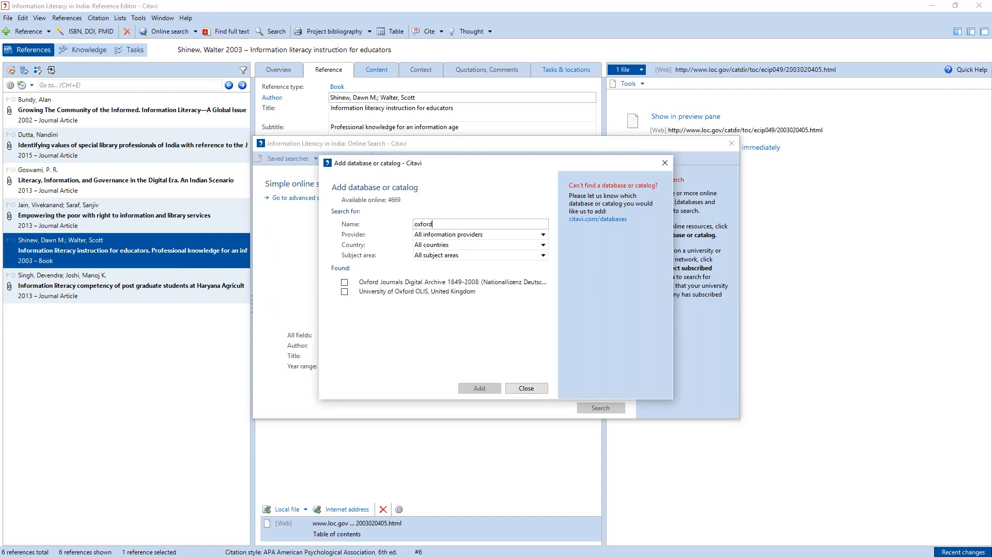
left_click(385, 292)
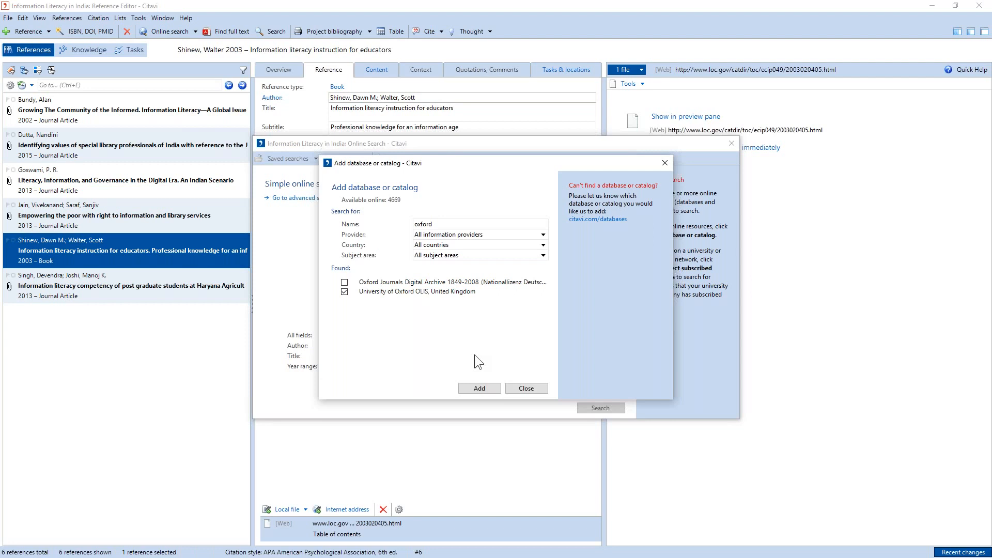
left_click(487, 385)
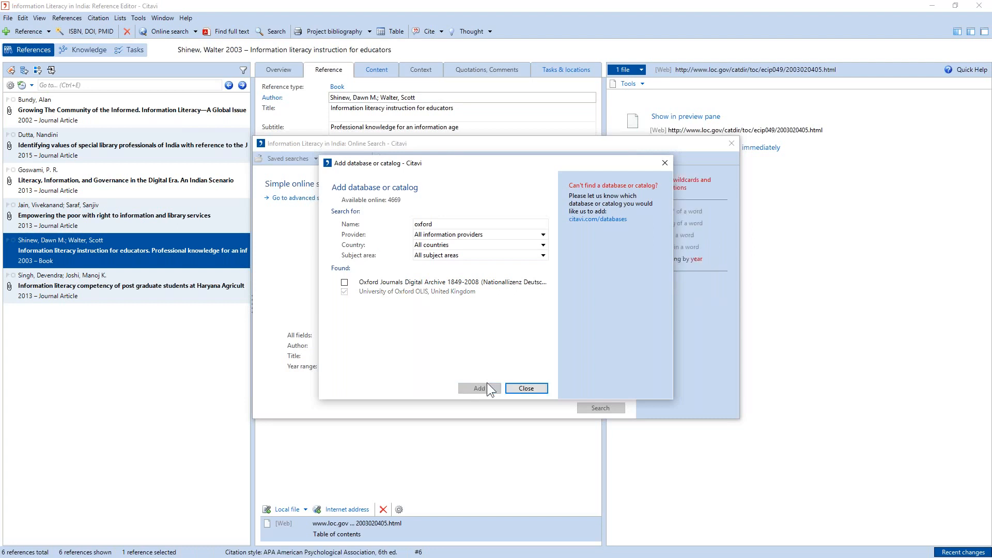
left_click(527, 390)
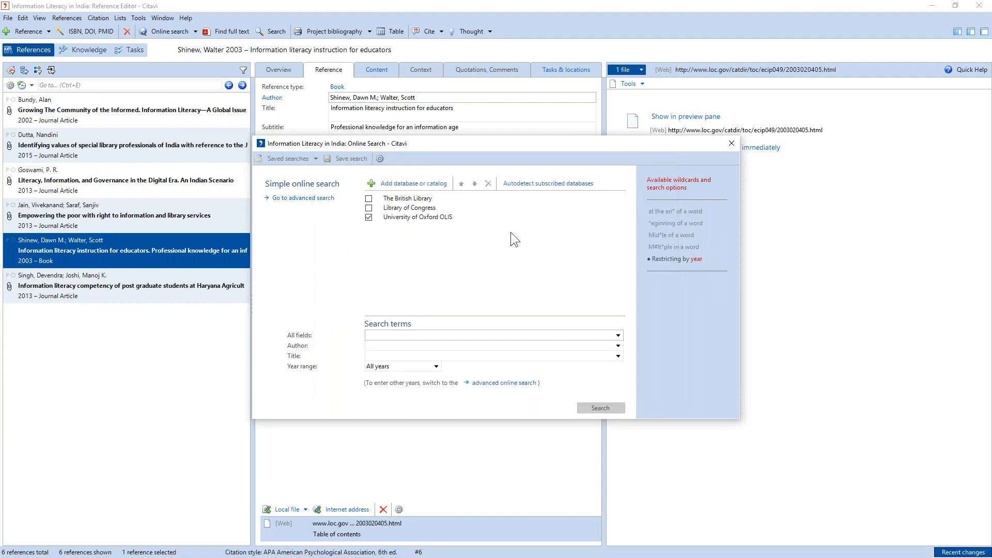
- Search the University of Oxford OLIS catalog for "information literacy" in all fields, limited to the year 2016
type("information literacy")
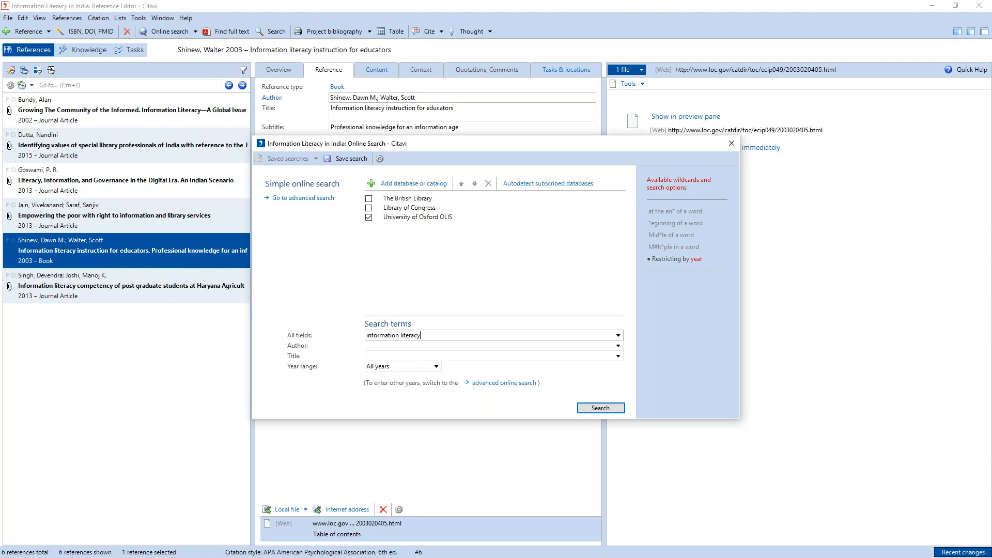
left_click(436, 367)
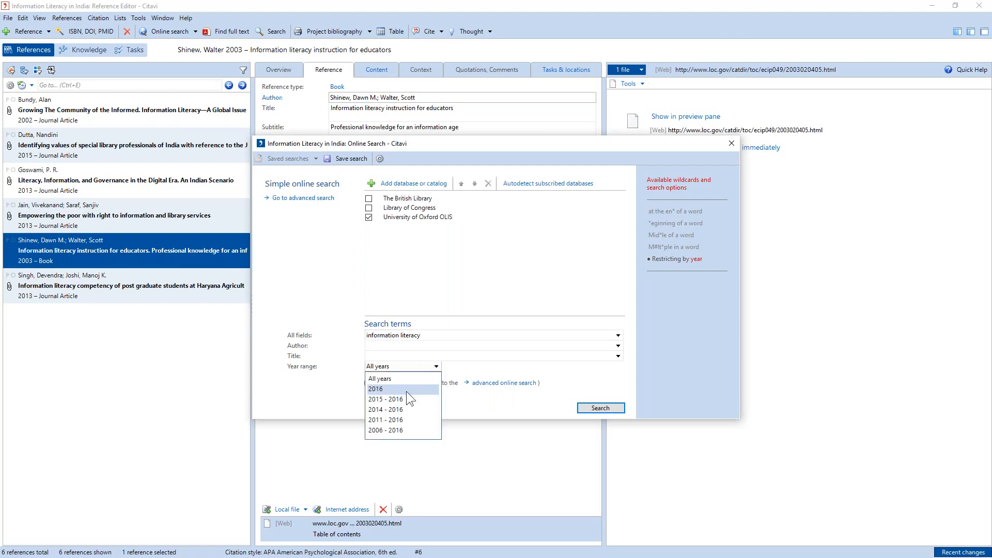
left_click(406, 390)
left_click(617, 410)
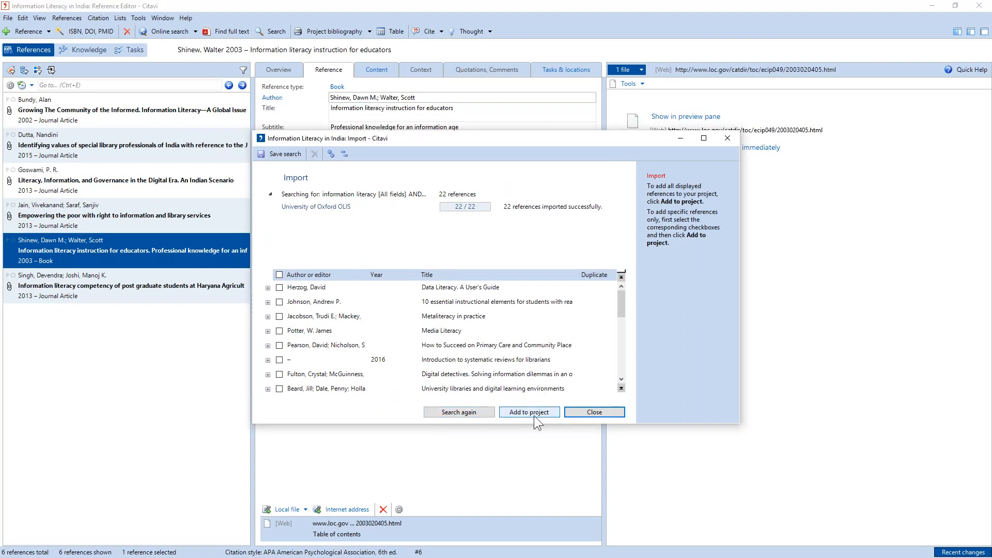
- Examine the details of the found books "How to Succeed on Primary Care" and "Digital detectives"
left_click(268, 345)
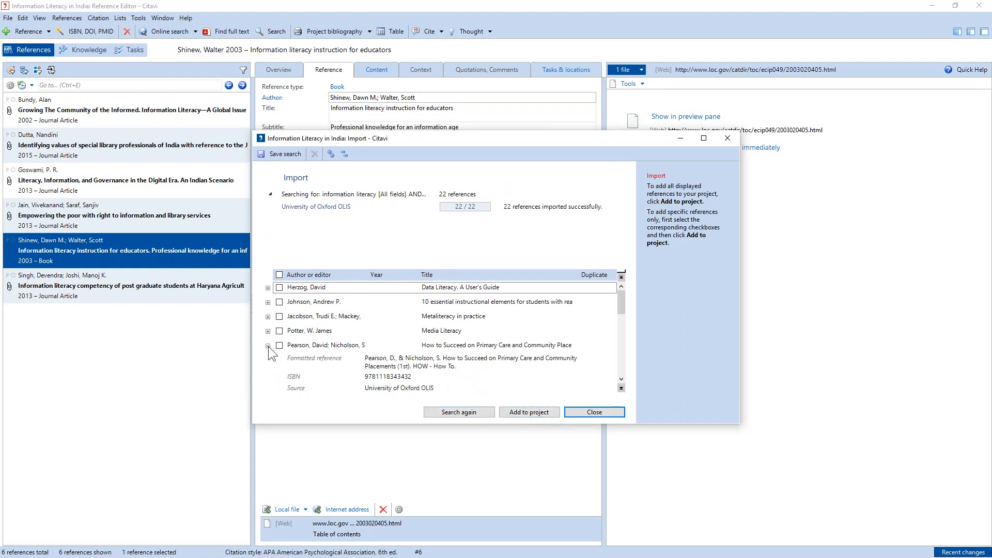
scroll(281, 331, "down", 1)
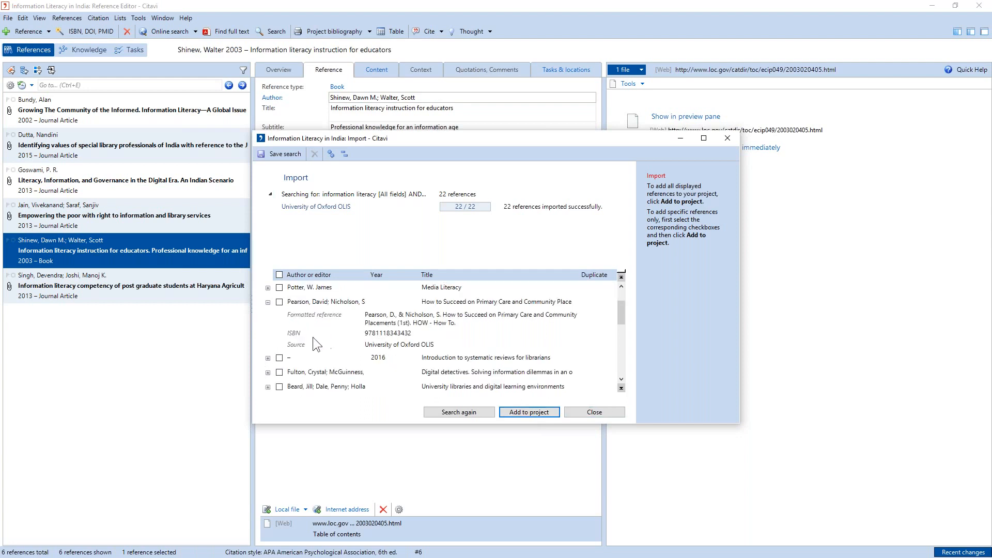
scroll(311, 337, "down", 1)
left_click(268, 326)
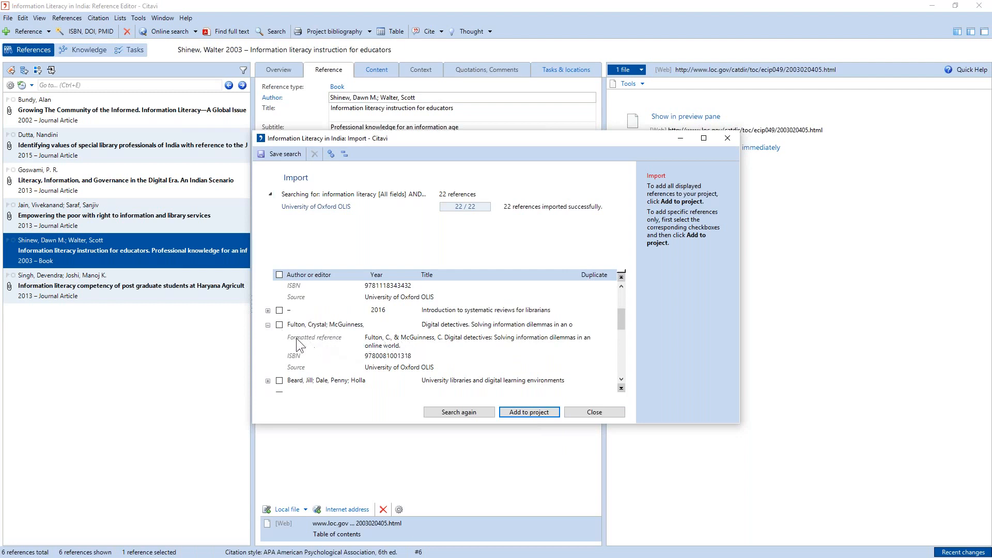
left_click(268, 325)
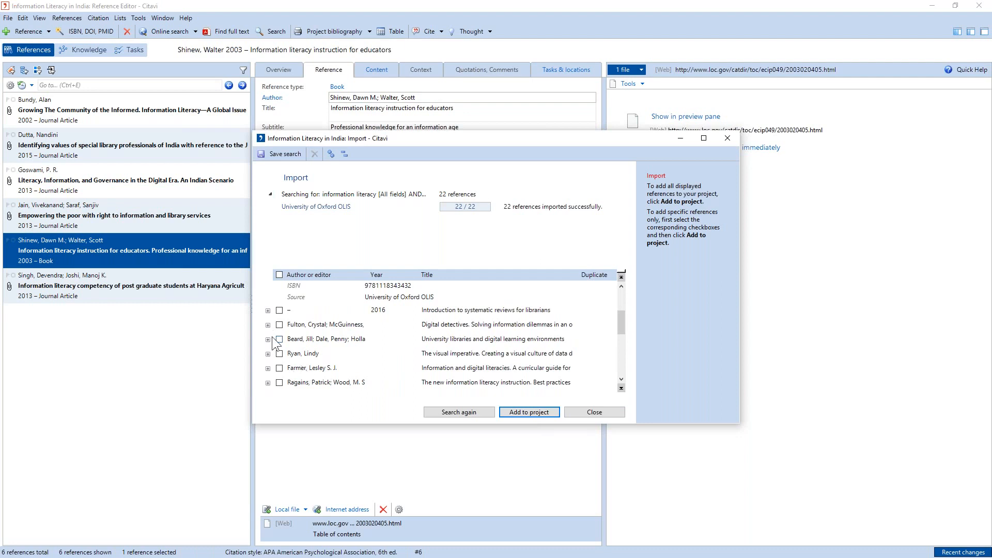
- Import "Digital detectives", "University libraries and digital learning environments" and "The visual imperative" into the project, including keywords and locations
left_click(279, 324)
left_click(280, 339)
left_click(536, 412)
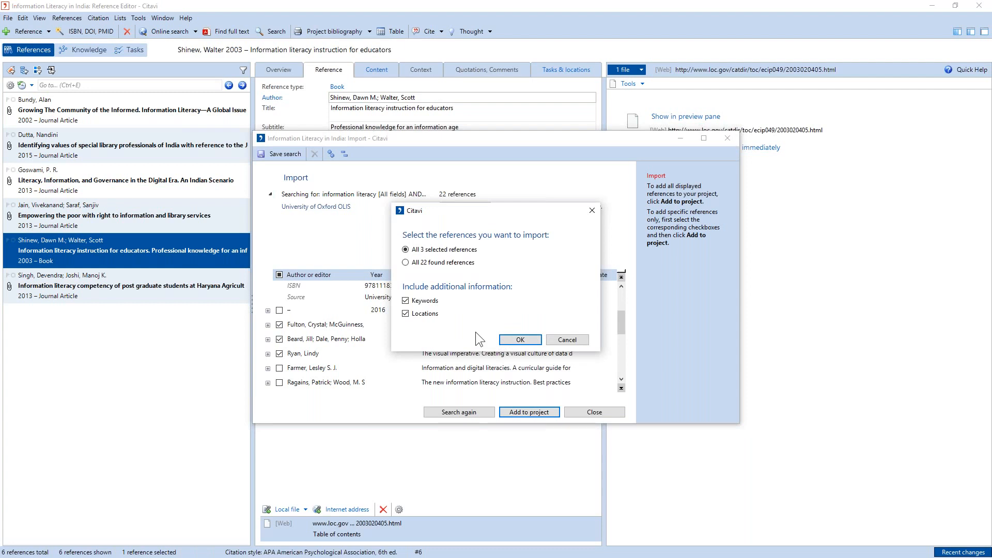
left_click(519, 342)
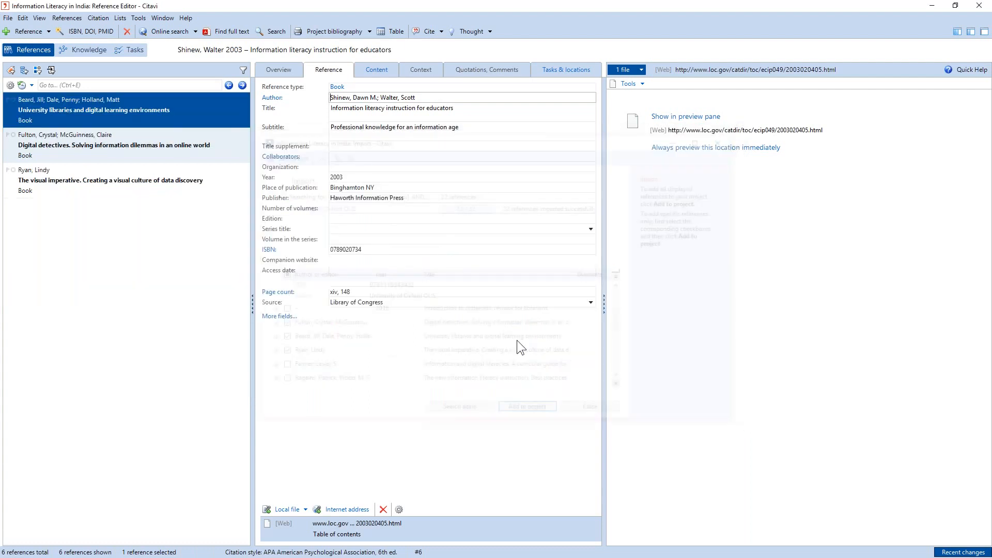
- Review the overviews of the three newly imported books, and cancel the last-import selection to list all project references
left_click(289, 72)
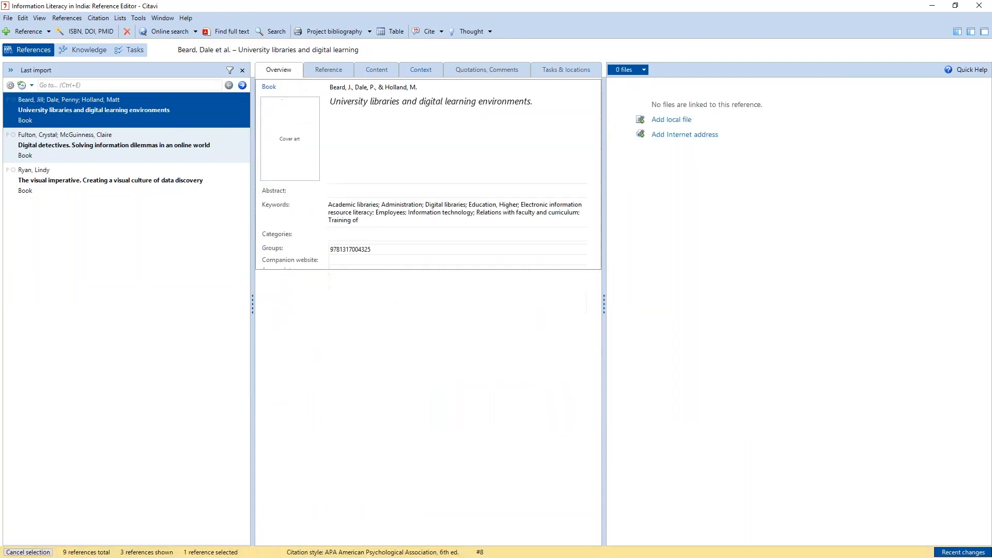
left_click(170, 159)
left_click(181, 188)
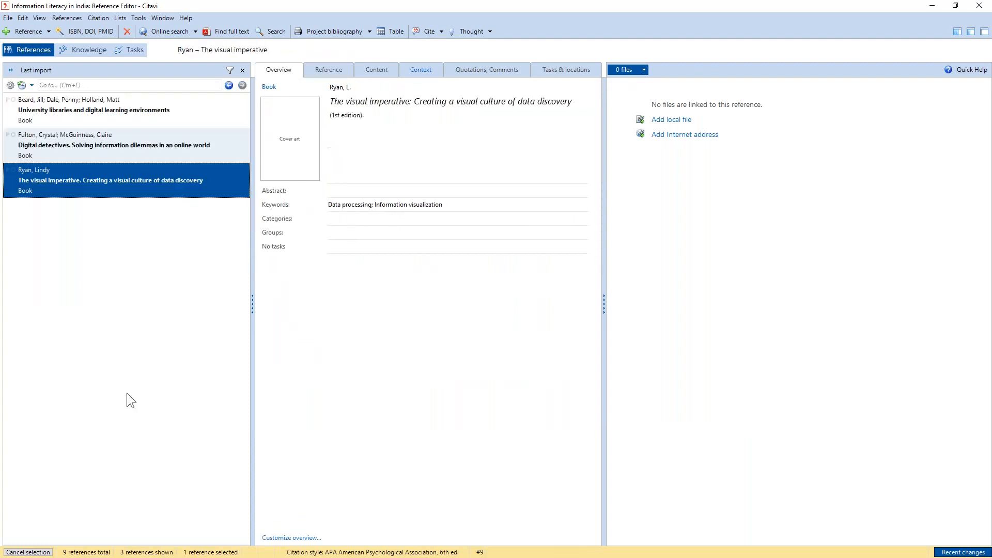
left_click(28, 552)
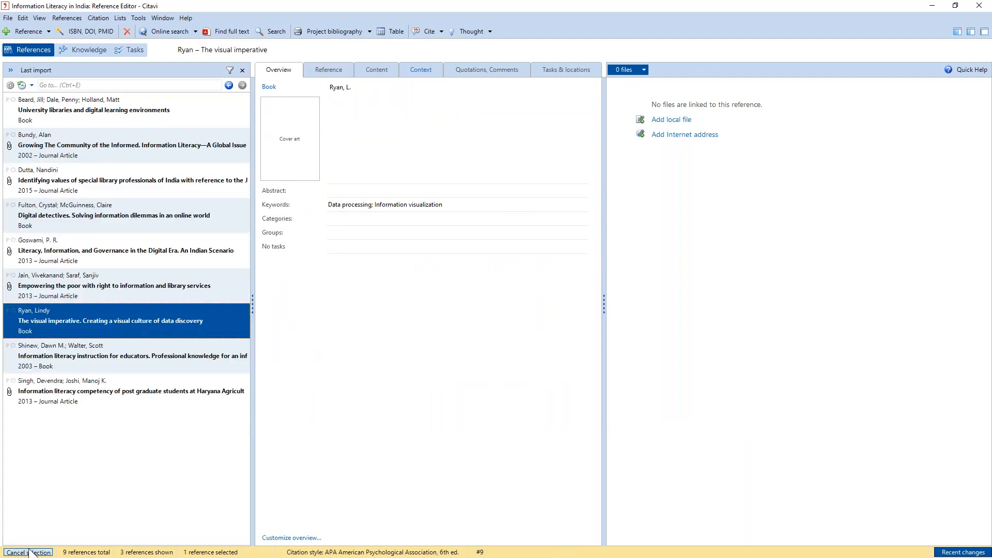
left_click(28, 553)
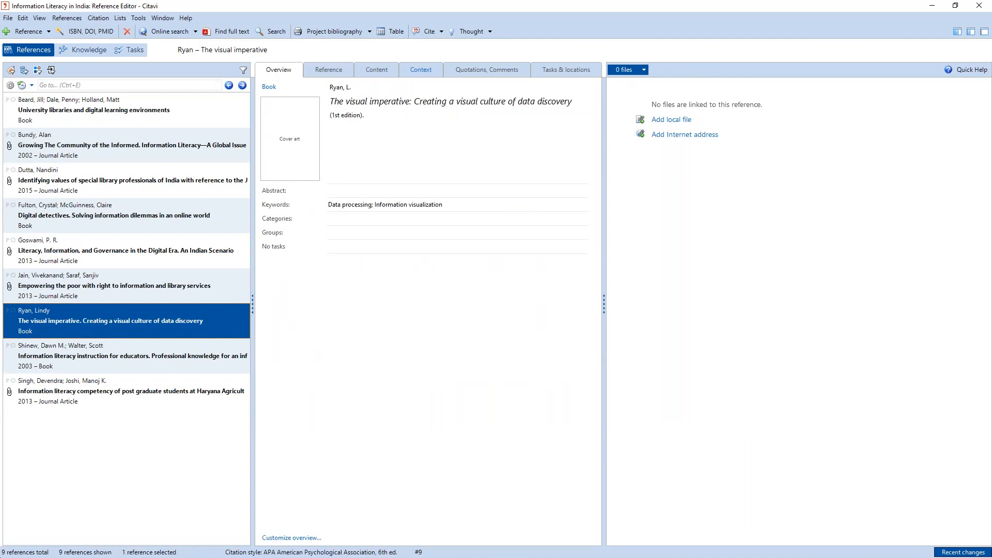
- Switch to the browser and search all SAGE journals for "india university education"
left_click(4, 557)
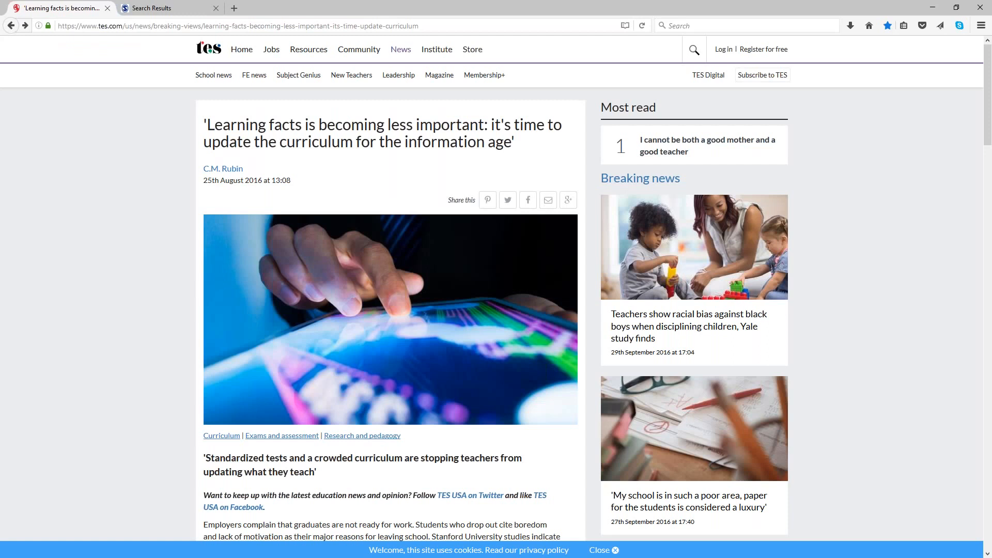
left_click(150, 8)
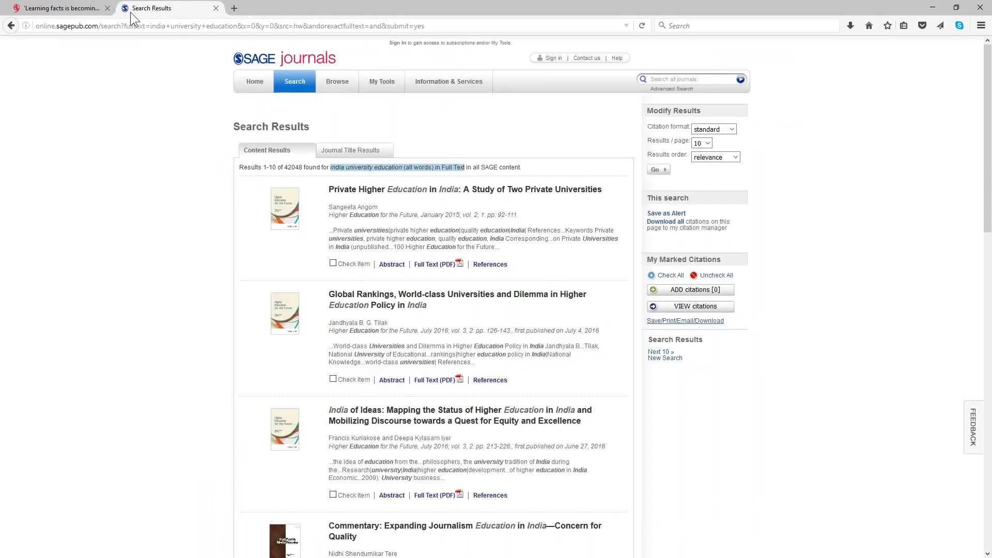
left_click(10, 25)
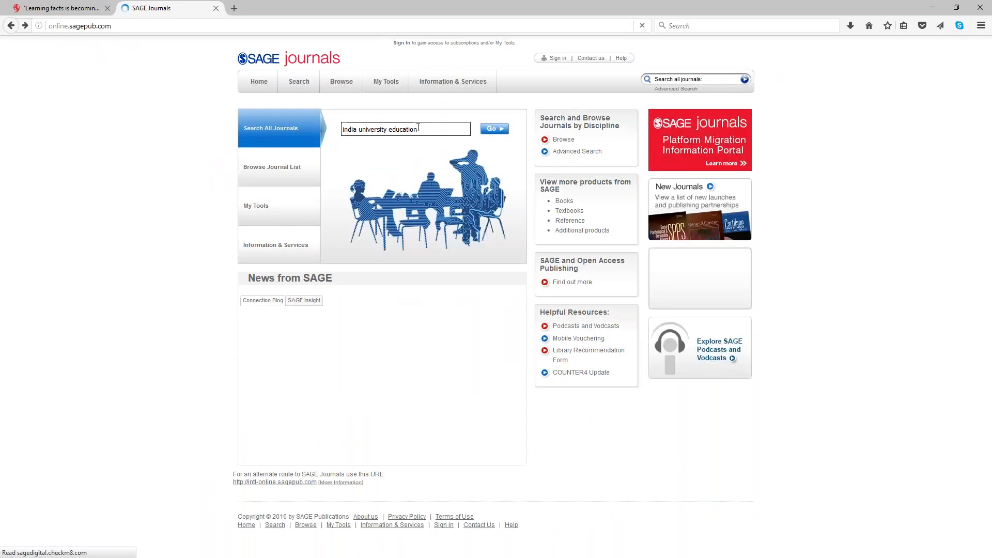
left_click(491, 129)
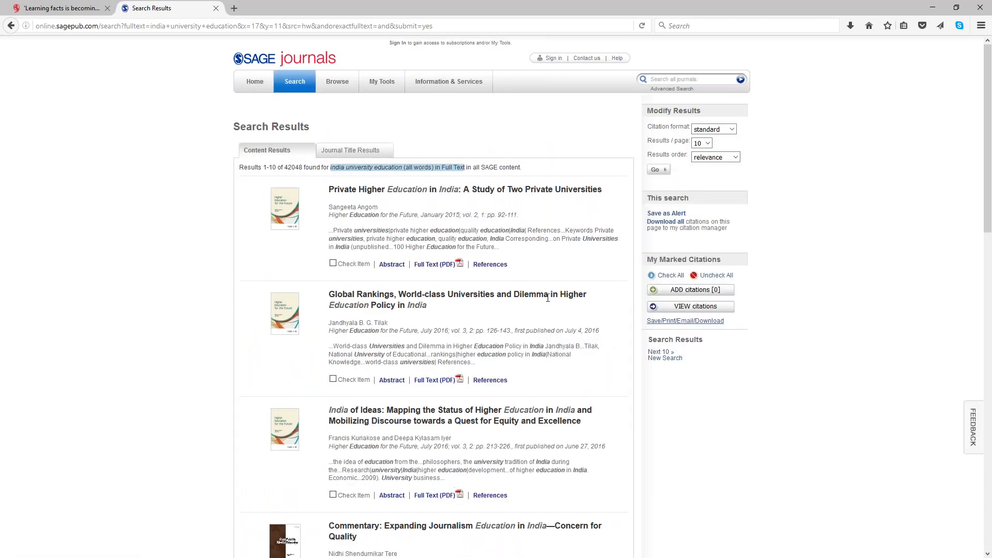
- Mark the first three articles in the SAGE search results and add them to the marked citations
left_click(333, 264)
left_click(333, 379)
scroll(253, 360, "down", 1)
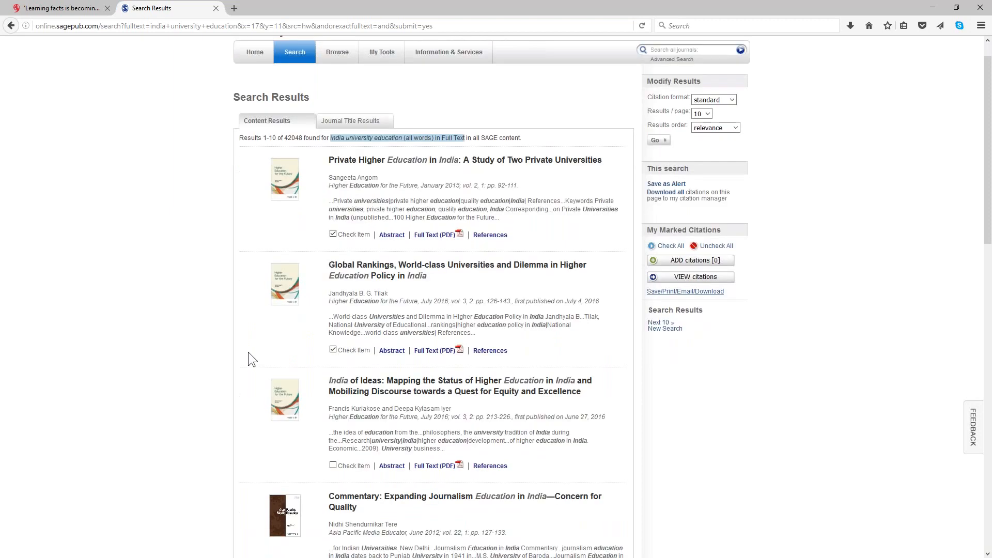
scroll(331, 407, "down", 6)
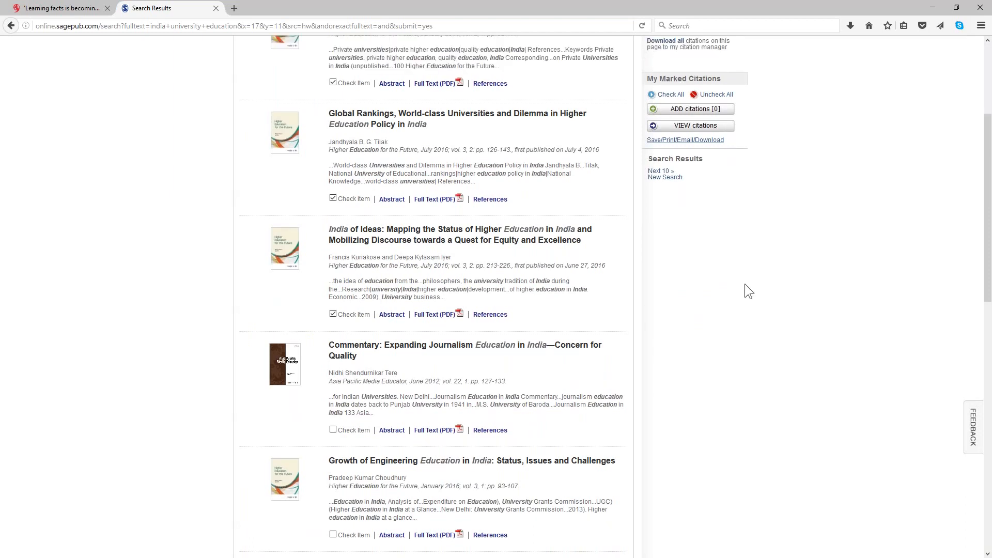
scroll(767, 273, "up", 4)
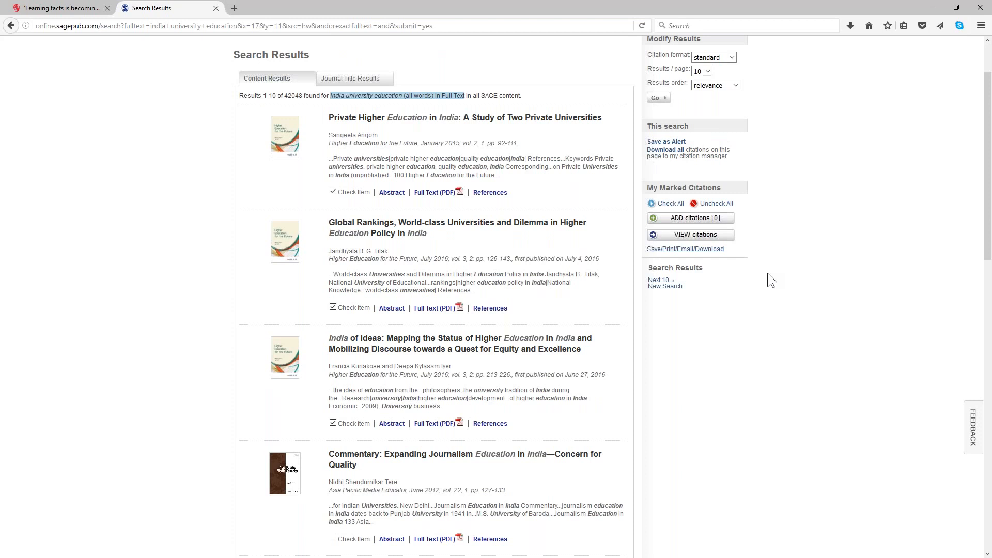
scroll(768, 274, "up", 3)
left_click(671, 289)
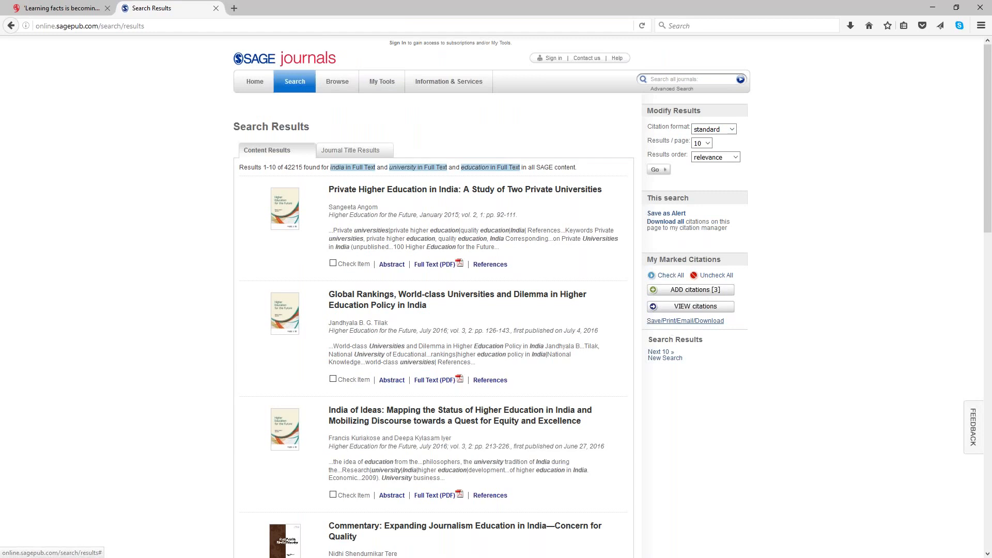
- Set the marked citations' format to Citation + Abstract and request their download to a citation manager
left_click(685, 321)
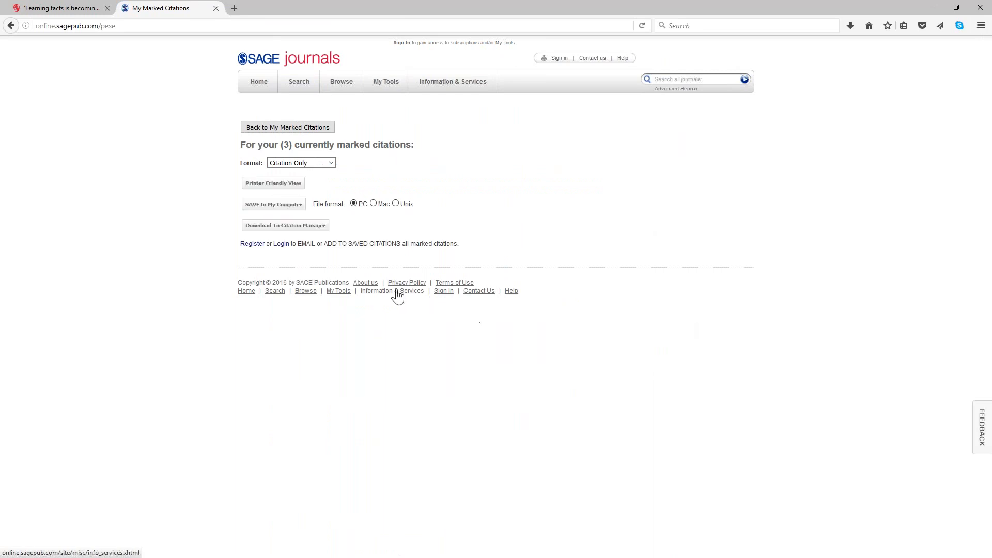
left_click(330, 163)
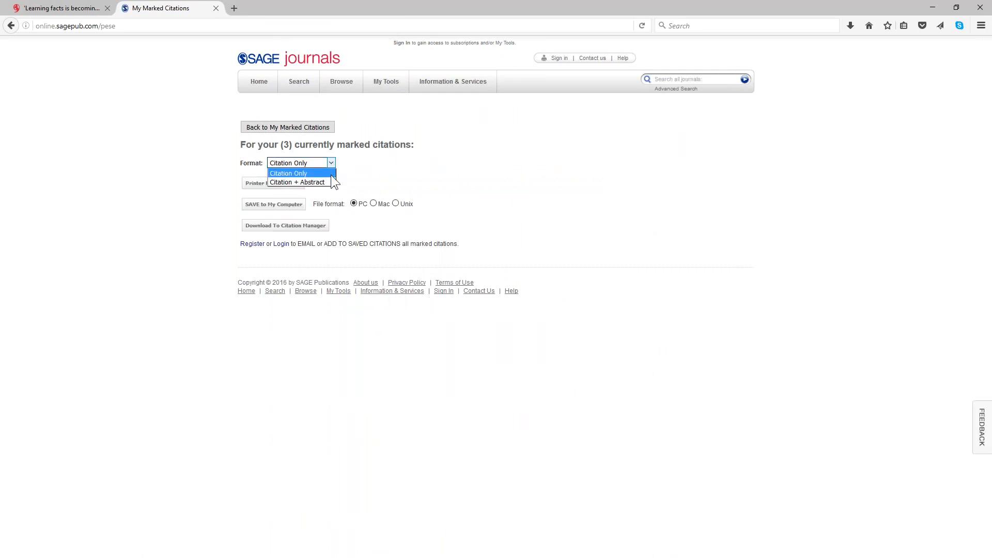
left_click(323, 182)
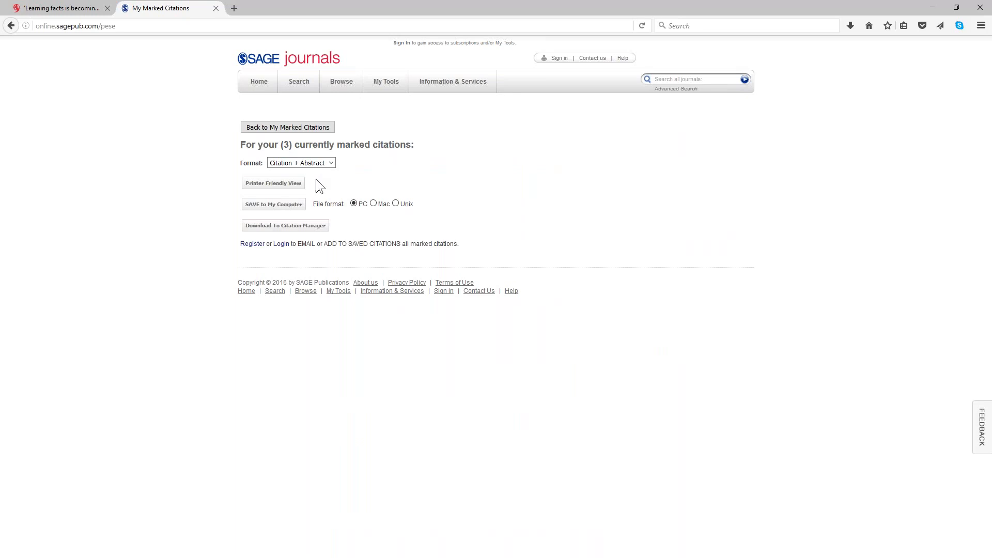
left_click(285, 226)
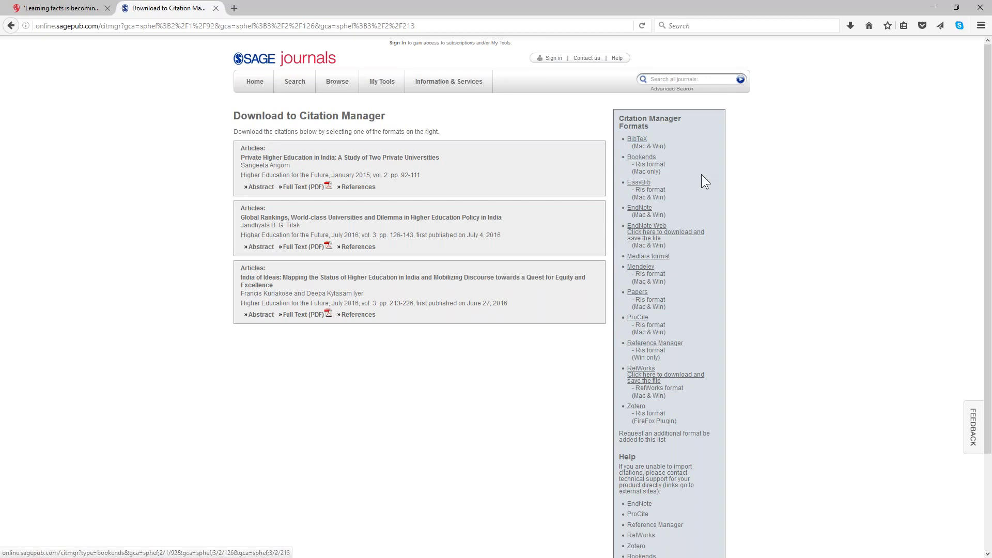
- Download the three citations in the Bookends RIS format and open the downloaded bookends.ris in Citavi
left_click(634, 163)
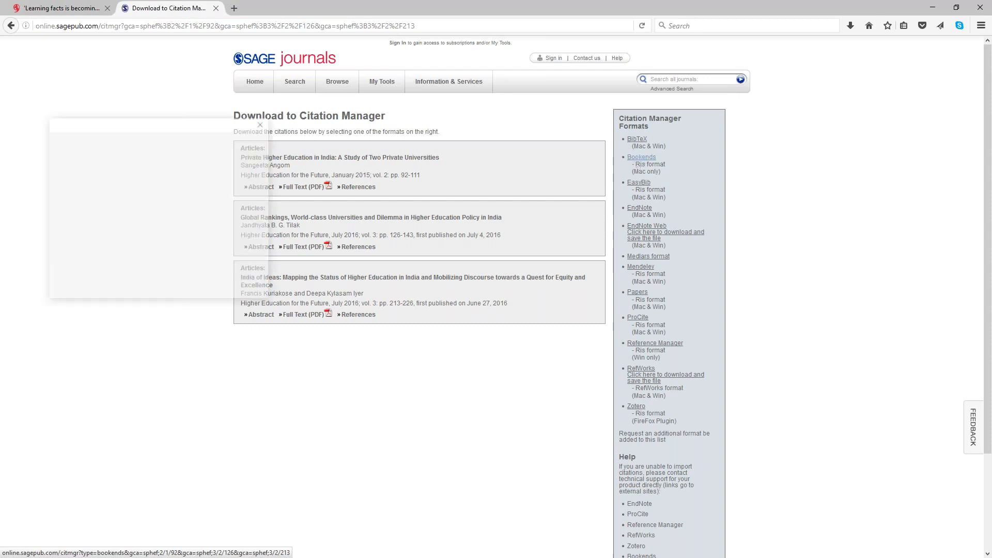
left_click(209, 275)
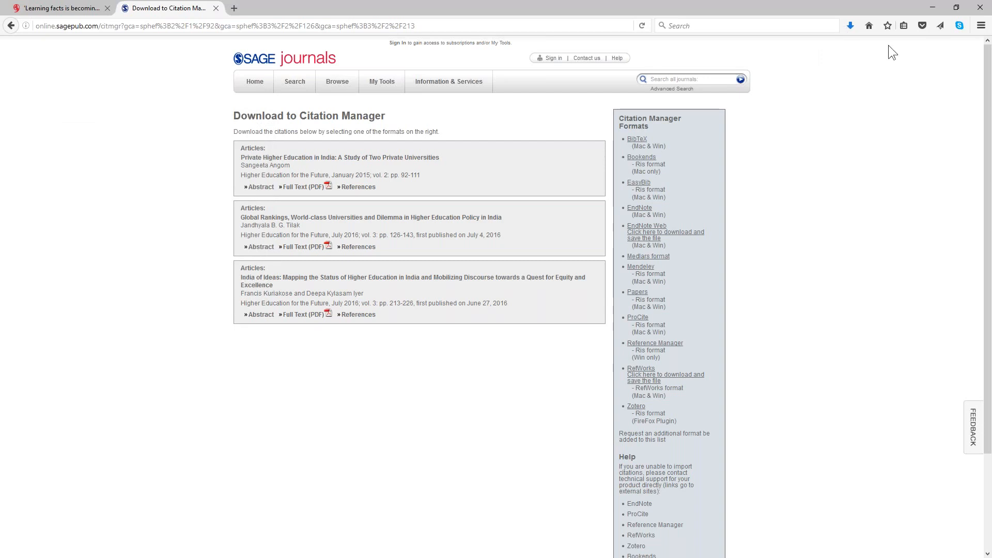
left_click(849, 30)
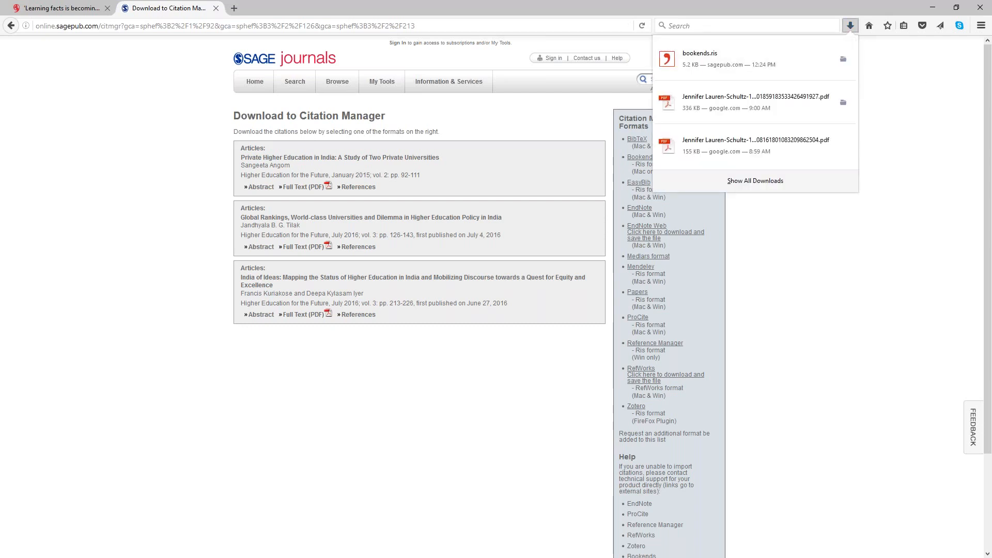
key("Escape")
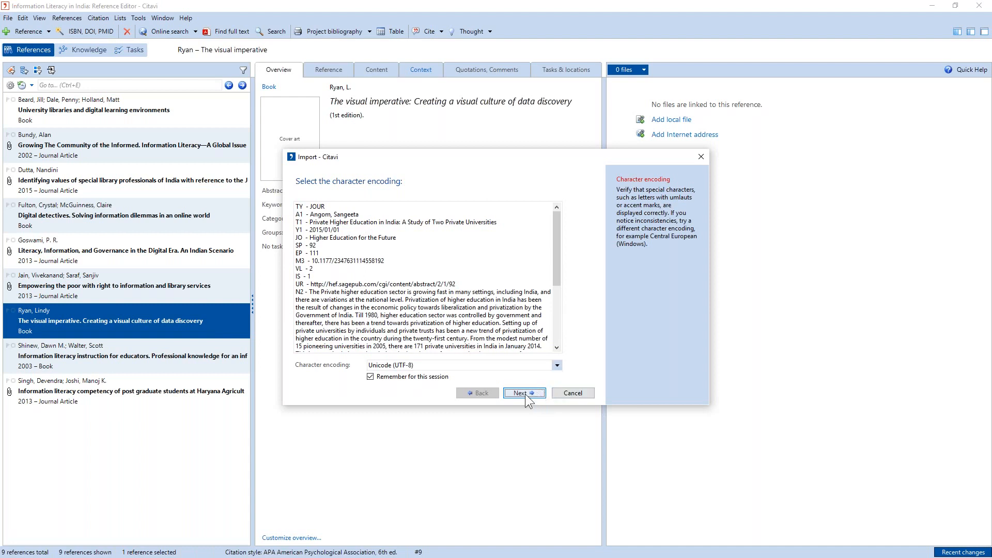
- Import the RIS file with Unicode (UTF-8) encoding and last name, first name order, and add all references to the project
scroll(561, 315, "down", 3)
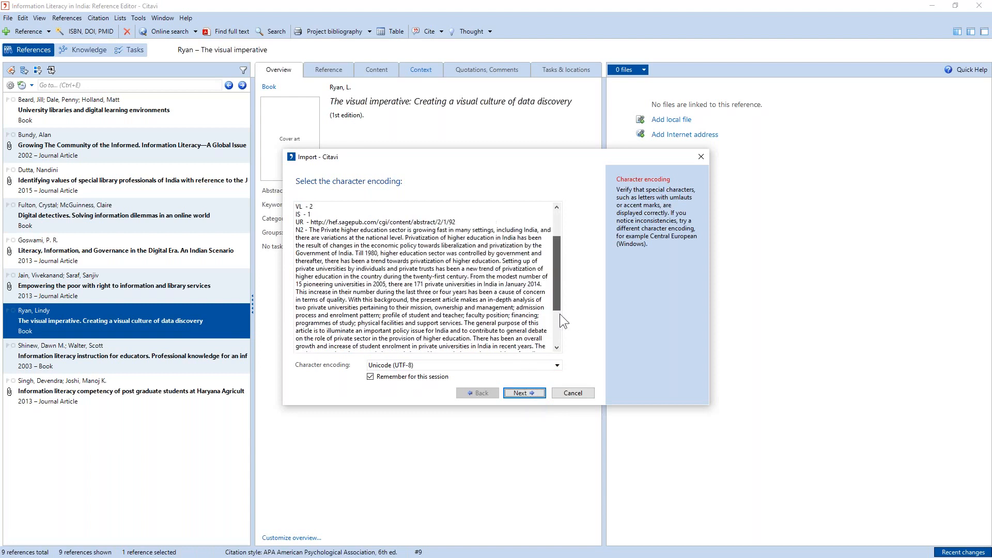
scroll(561, 320, "down", 2)
key("Return")
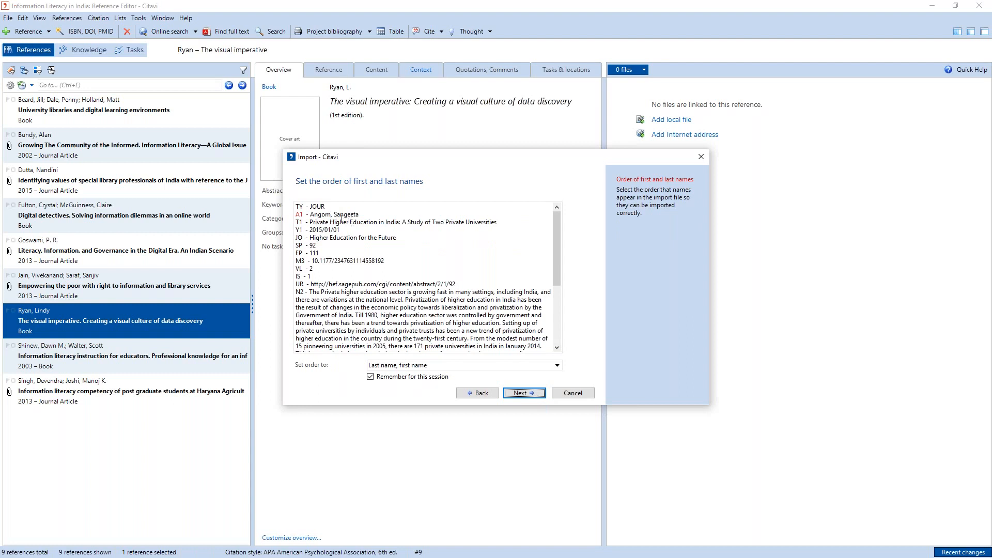
left_click(525, 393)
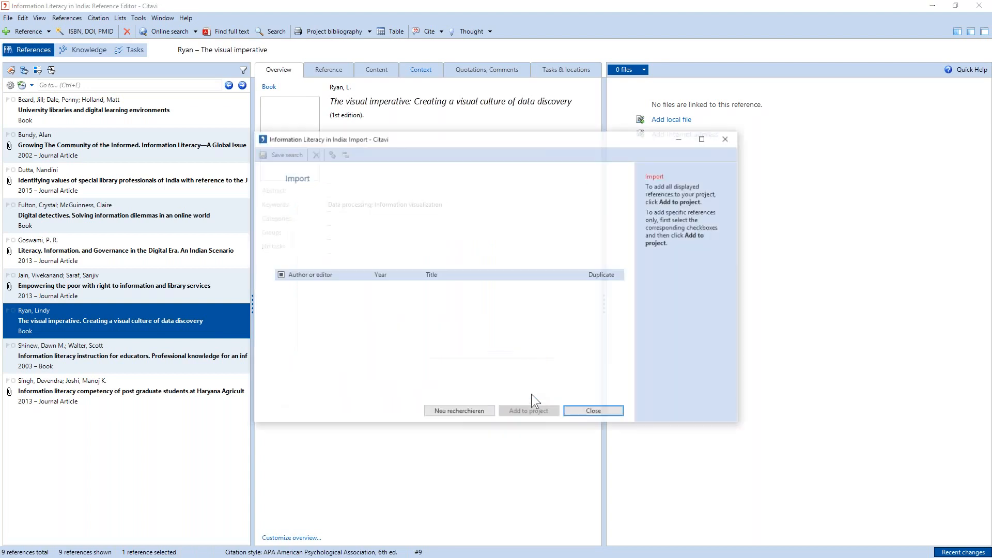
left_click(529, 412)
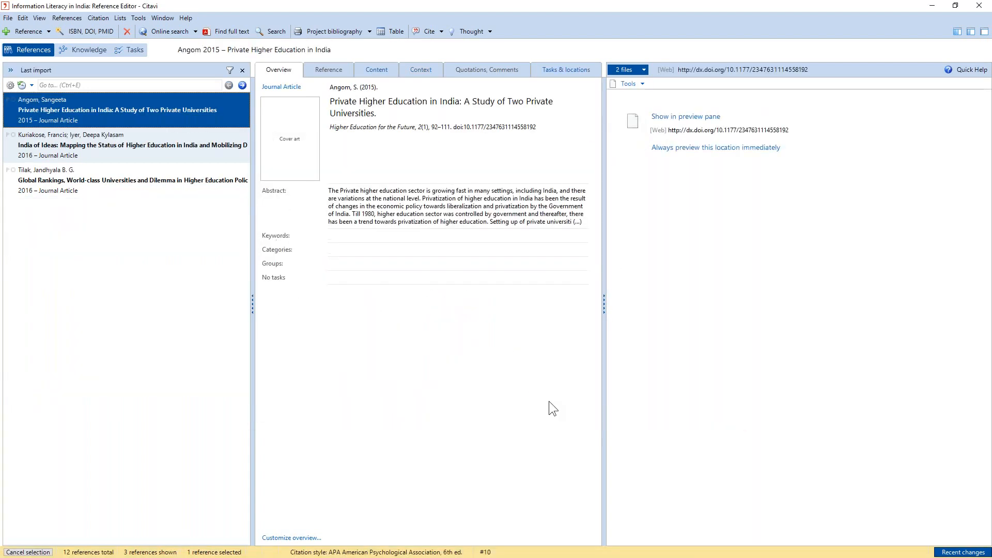
- Examine the reference fields of the three newly imported journal articles
left_click(315, 72)
left_click(213, 140)
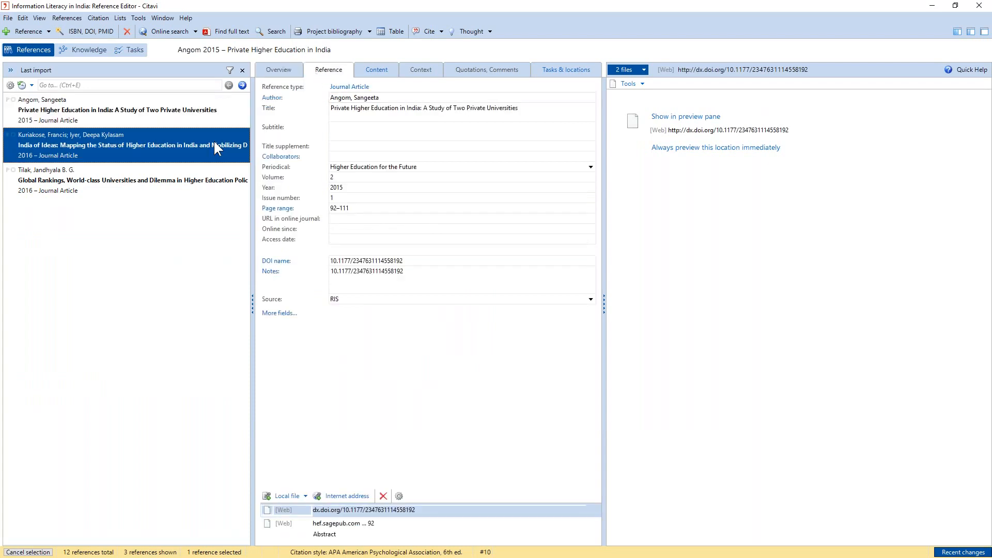
left_click(208, 187)
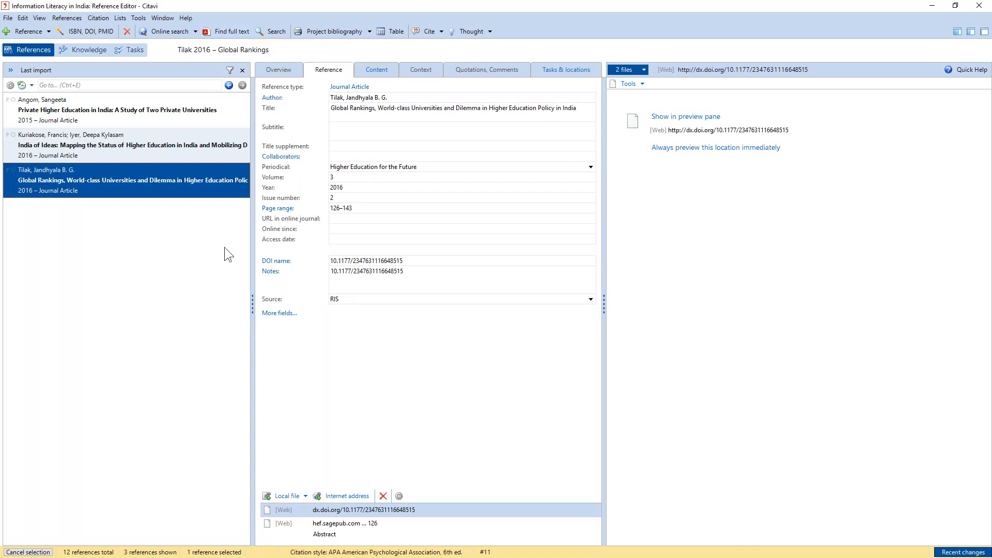
- Switch to the browser and add the tes web article "Learning facts is becoming less important" to the project with Citavi Picker
key("alt+Tab")
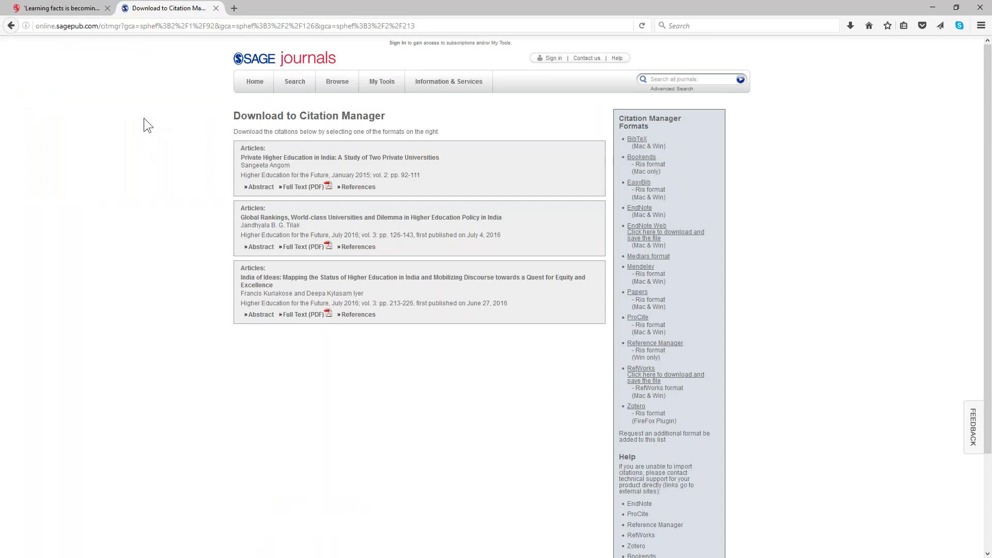
left_click(74, 8)
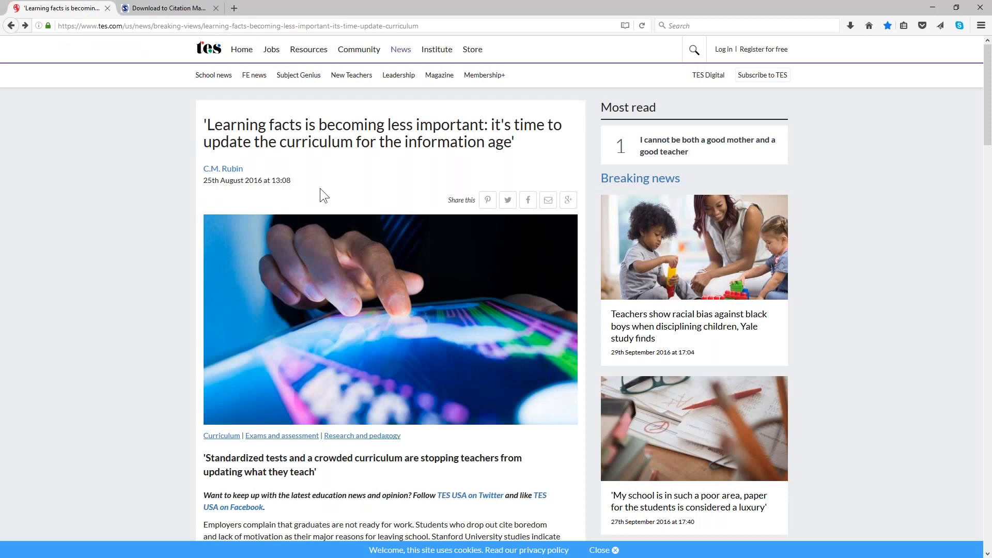
right_click(329, 164)
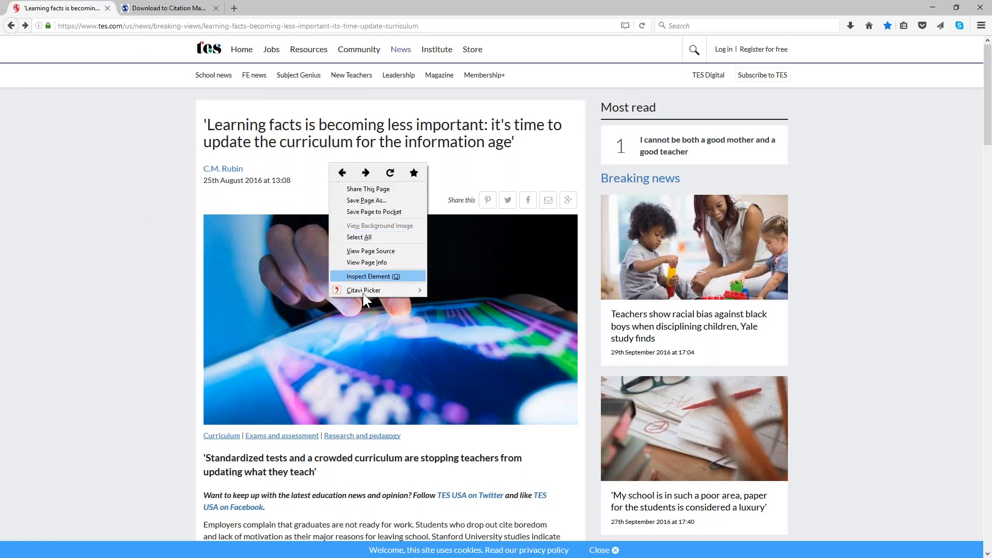
mouse_move(365, 292)
left_click(475, 290)
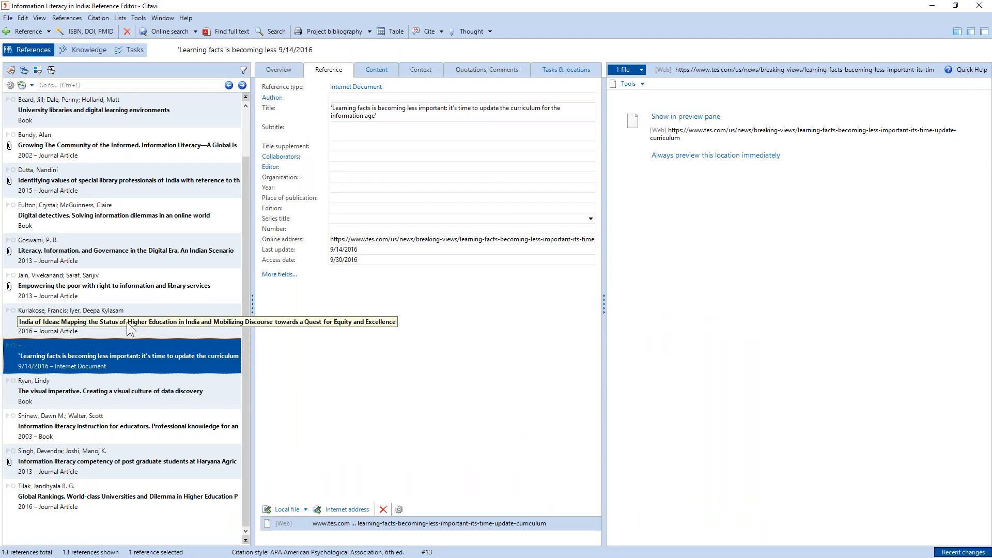
- Select the new tes Internet document in the reference list and show its web page in the preview pane
left_click(110, 317)
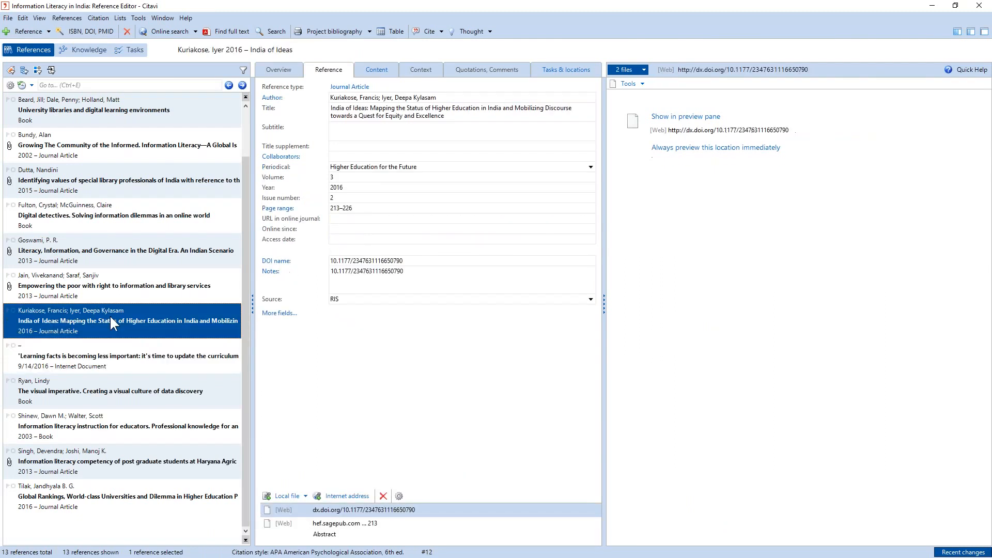
left_click(116, 360)
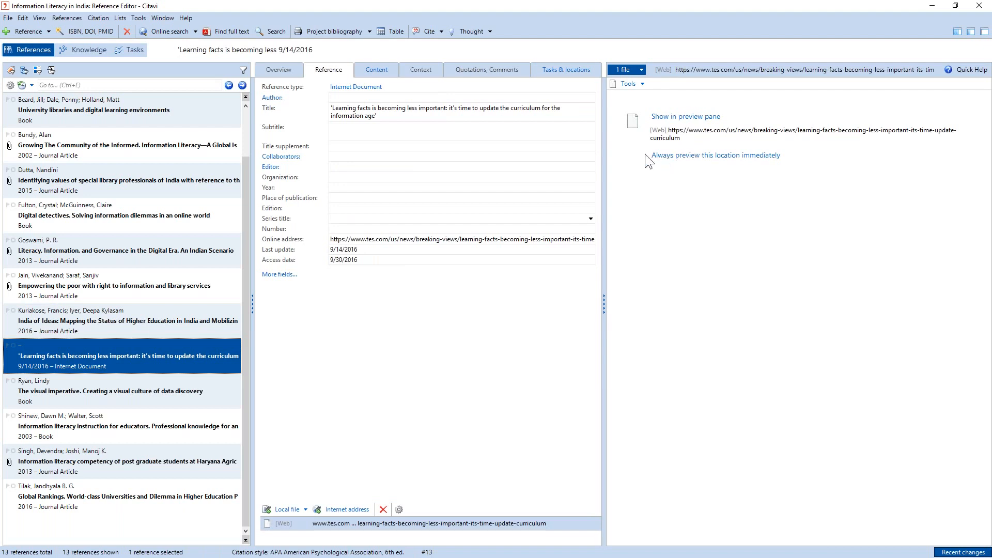
left_click(701, 117)
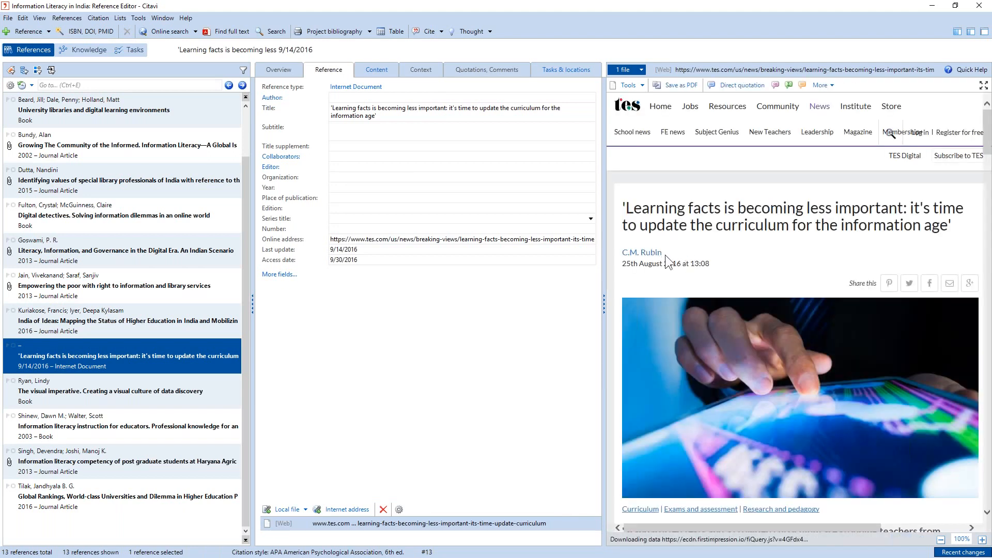
- Copy the author's name from the previewed web page into the Author field, converting it to last name, first name order
left_click_drag(663, 253, 622, 253)
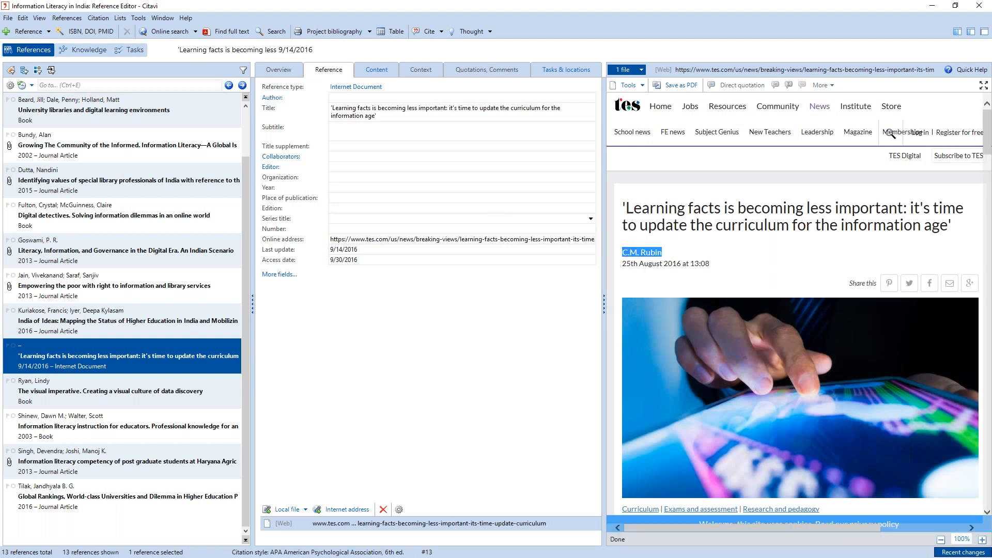
left_click(362, 97)
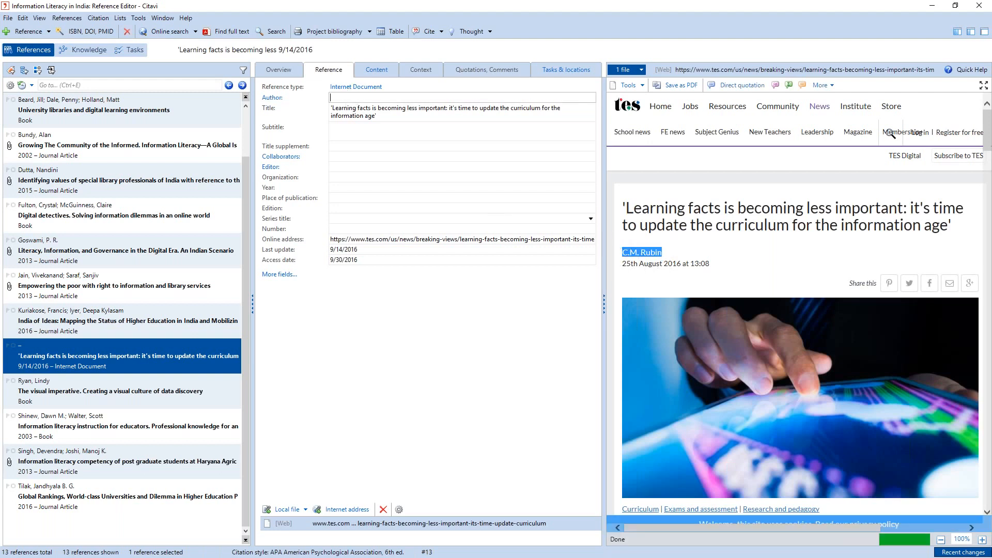
right_click(349, 98)
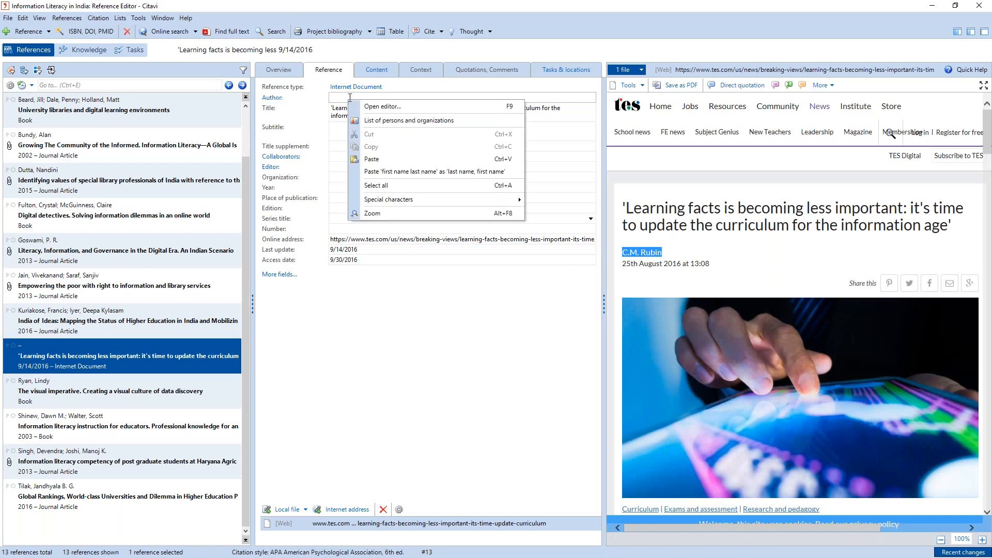
left_click(393, 171)
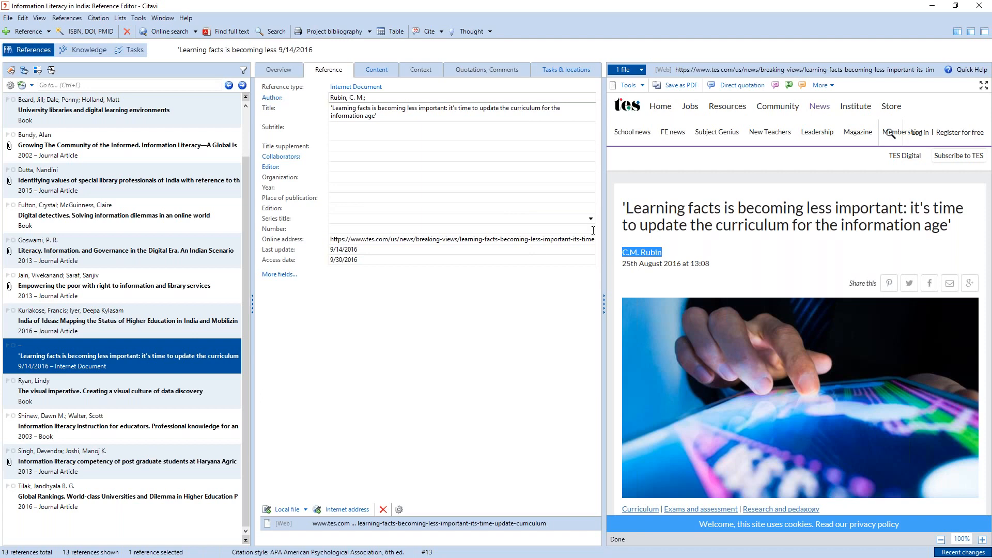
- Set the Internet document's organization to "tes"
left_click(365, 177)
type("tes")
left_click(376, 194)
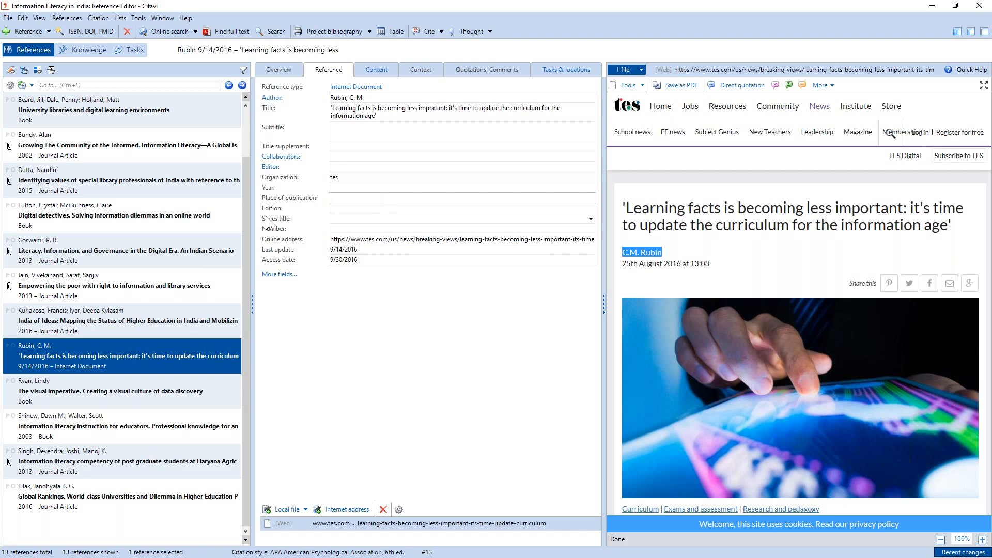
- Open the journal article "Literacy, Information, and Governance in the Digital Era", collapse the reference list, and enlarge its PDF preview to 187%
left_click(123, 243)
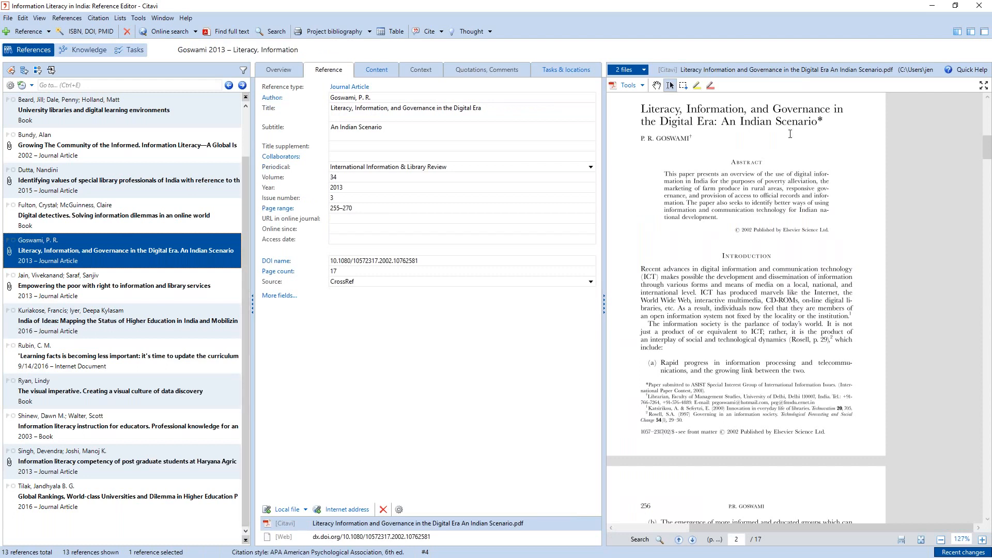
left_click(973, 33)
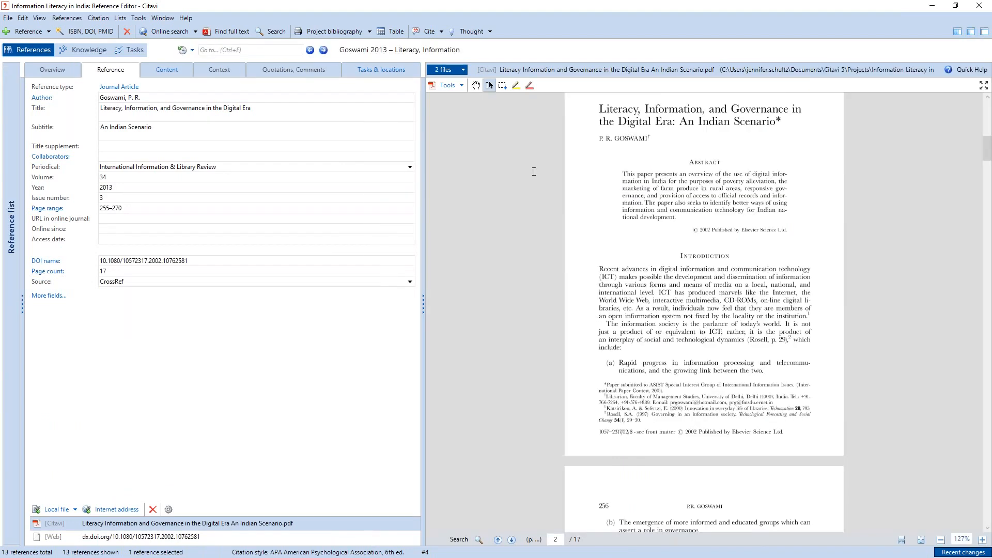
left_click(982, 540)
left_click(983, 539)
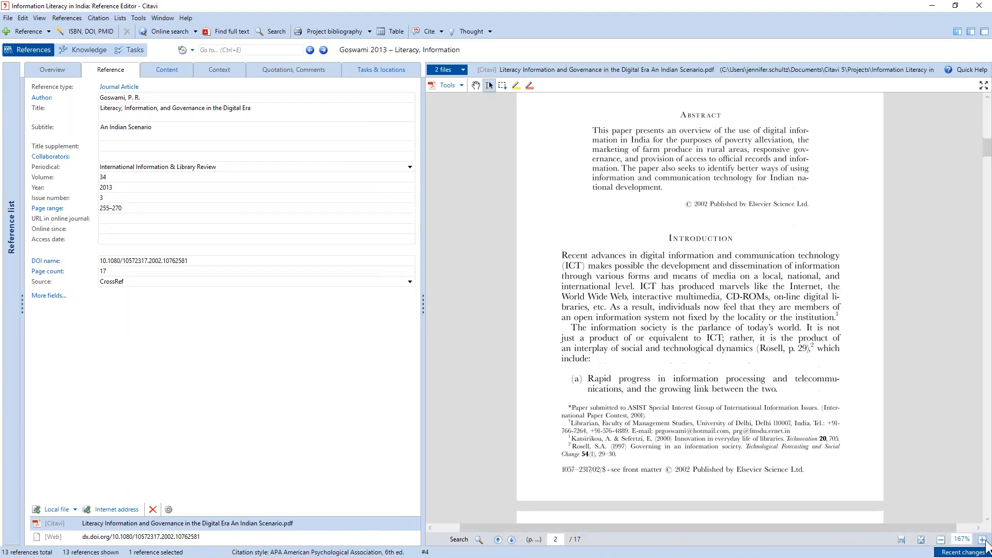
left_click(983, 540)
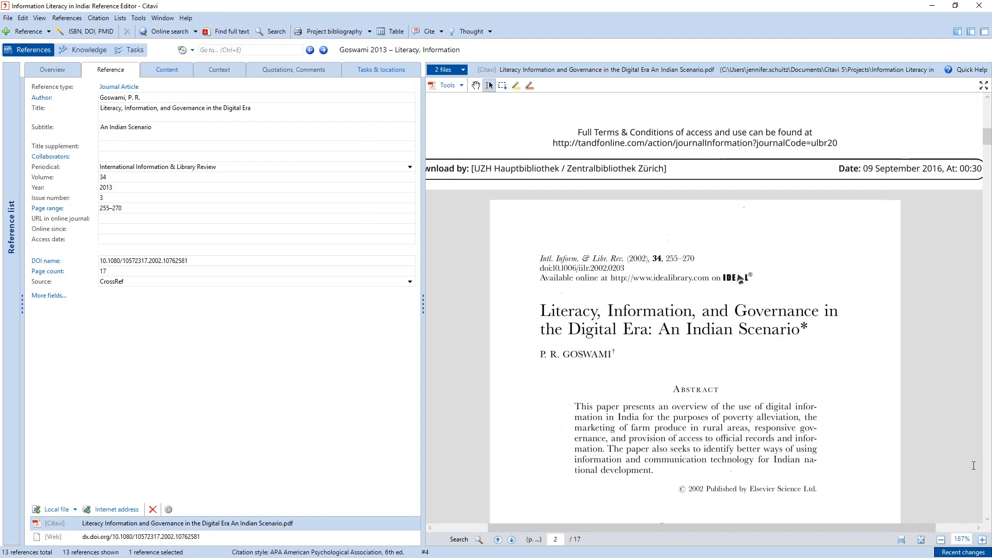
scroll(974, 466, "down", 2)
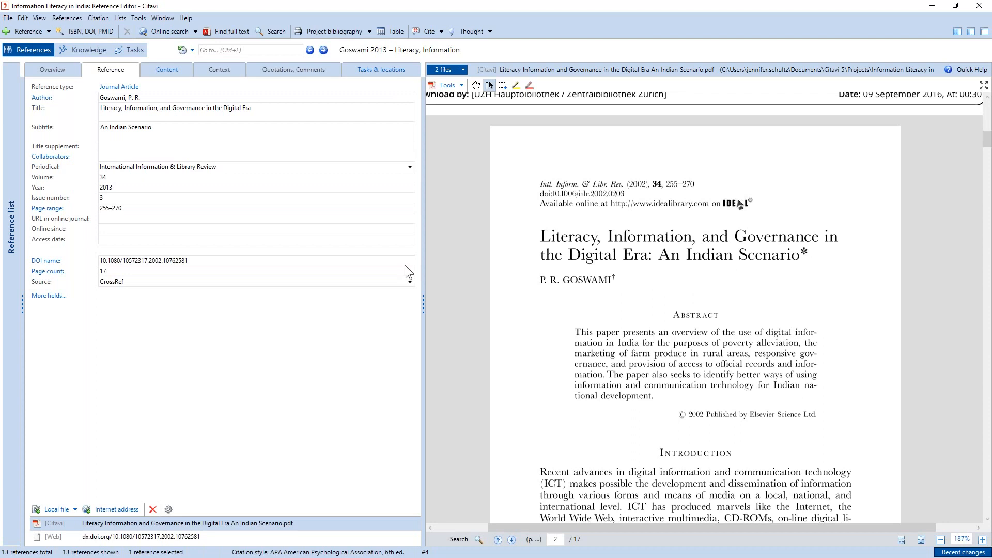
left_click_drag(423, 272, 340, 264)
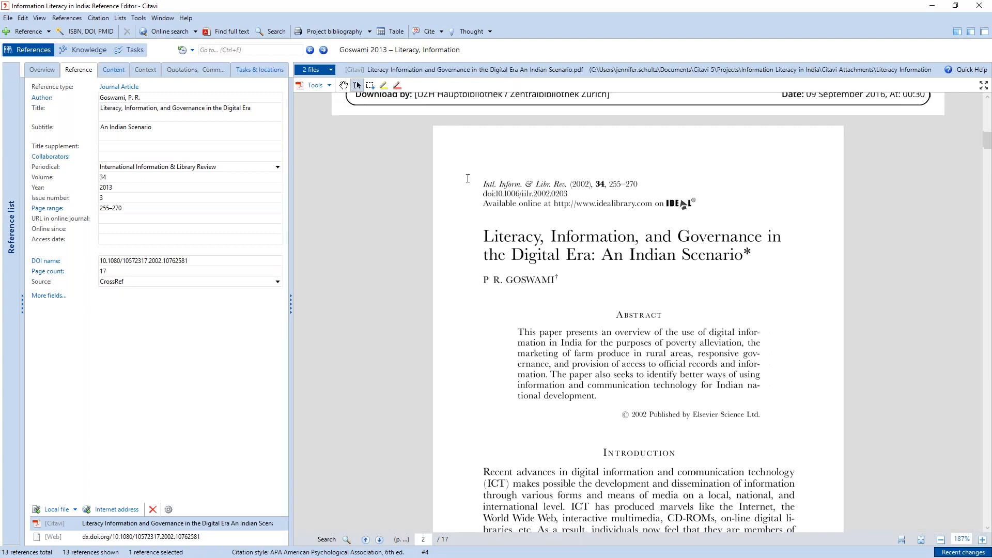
- Save the passage on page 256 from "However, new innovations in ICT" to "real-time exchange of information." as a direct quotation
scroll(593, 340, "down", 1)
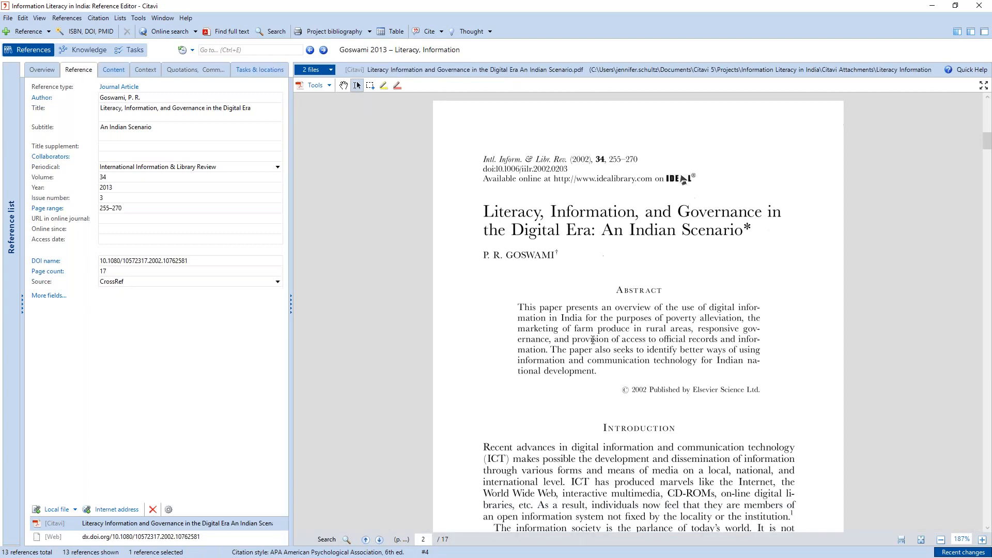
scroll(593, 339, "down", 3)
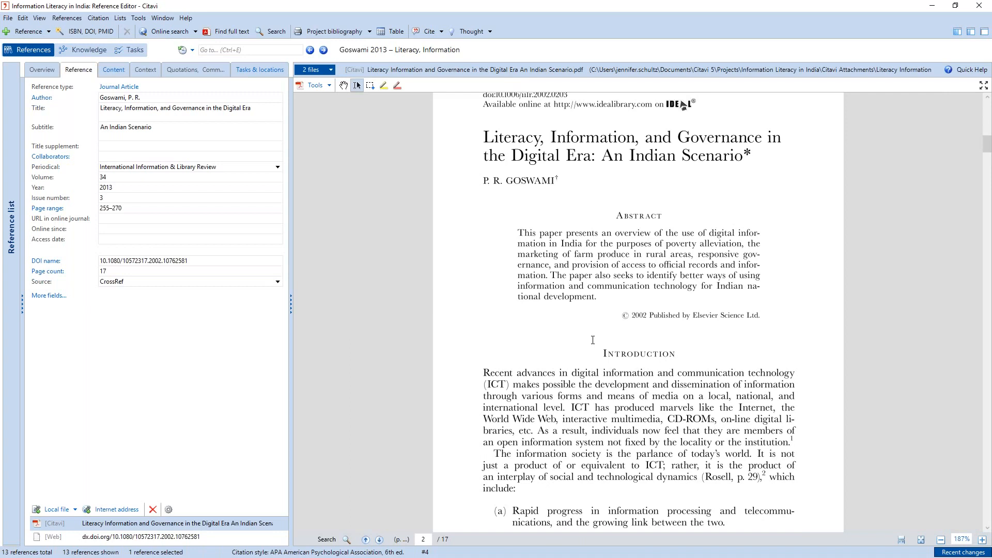
scroll(592, 339, "down", 2)
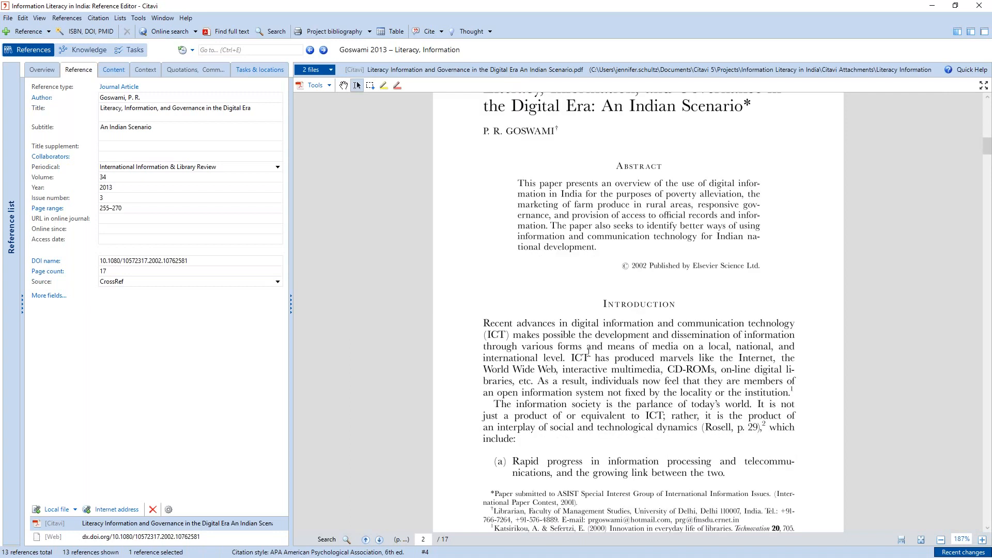
scroll(589, 352, "down", 2)
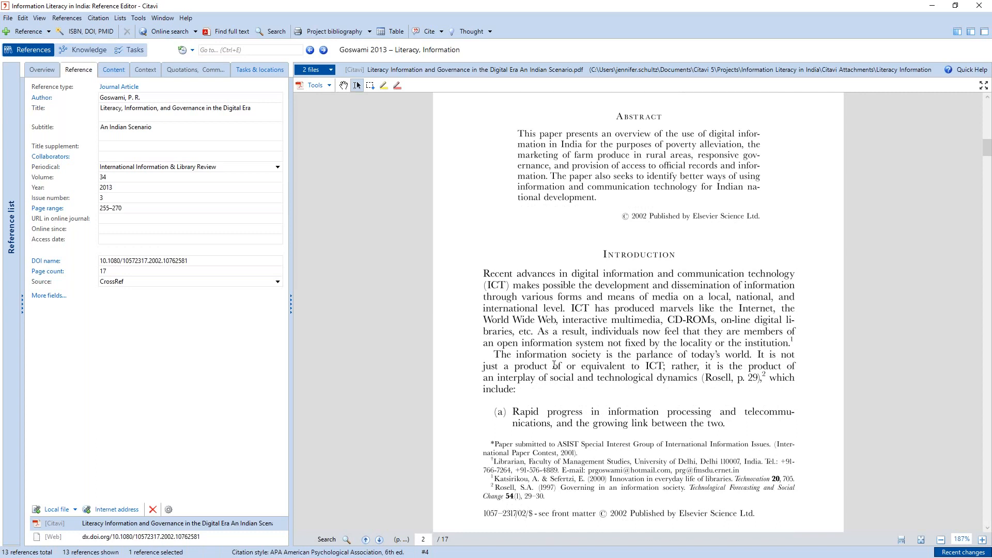
scroll(554, 365, "down", 9)
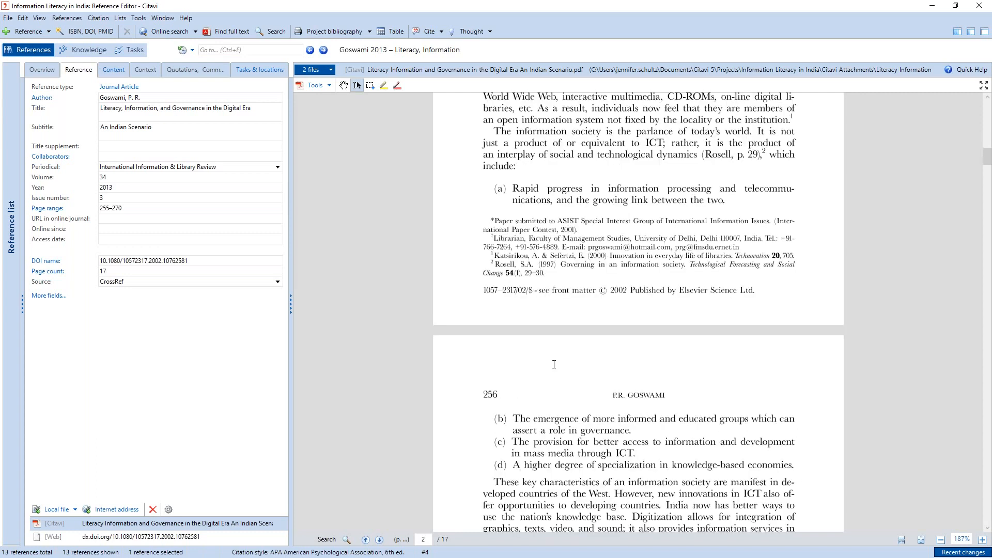
scroll(554, 365, "down", 1)
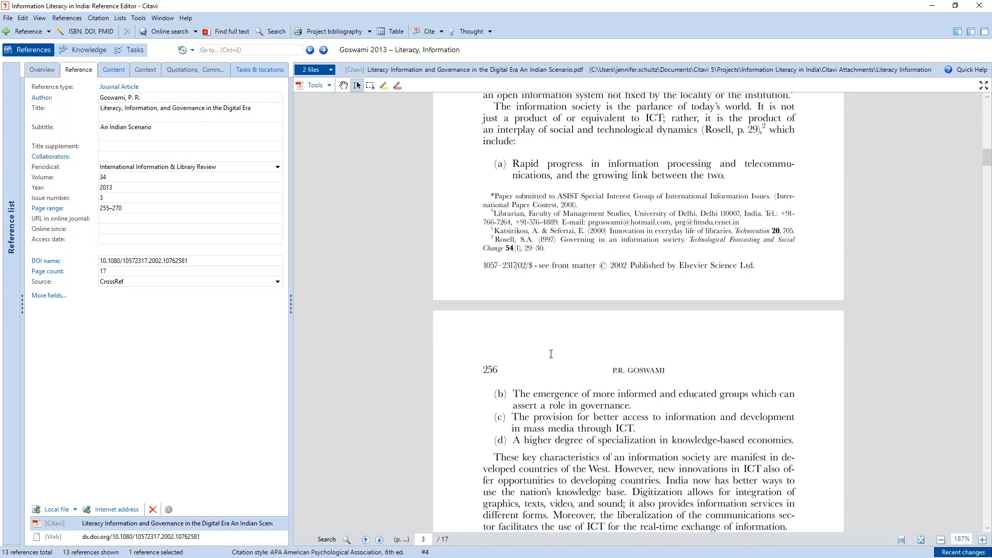
scroll(551, 354, "down", 7)
scroll(615, 270, "down", 1)
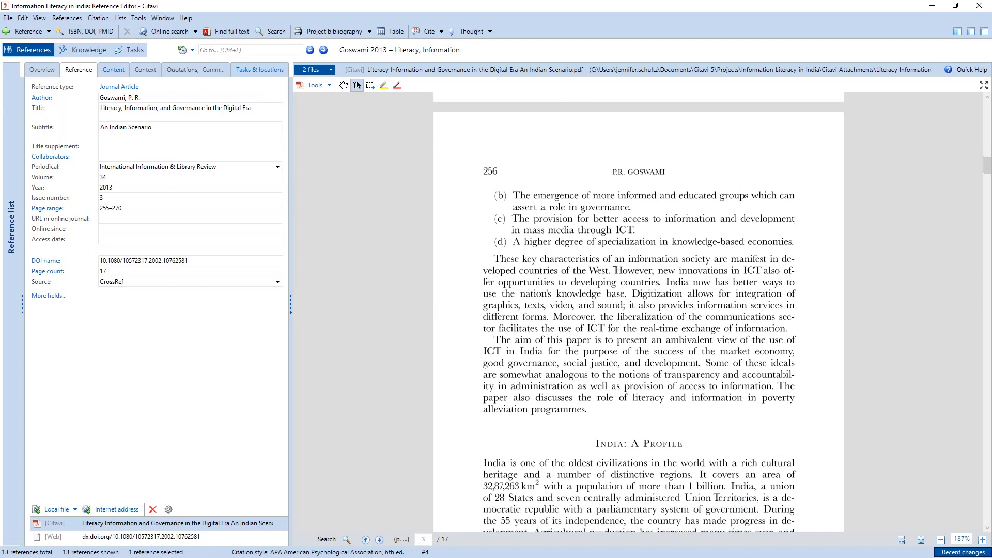
left_click_drag(615, 270, 788, 329)
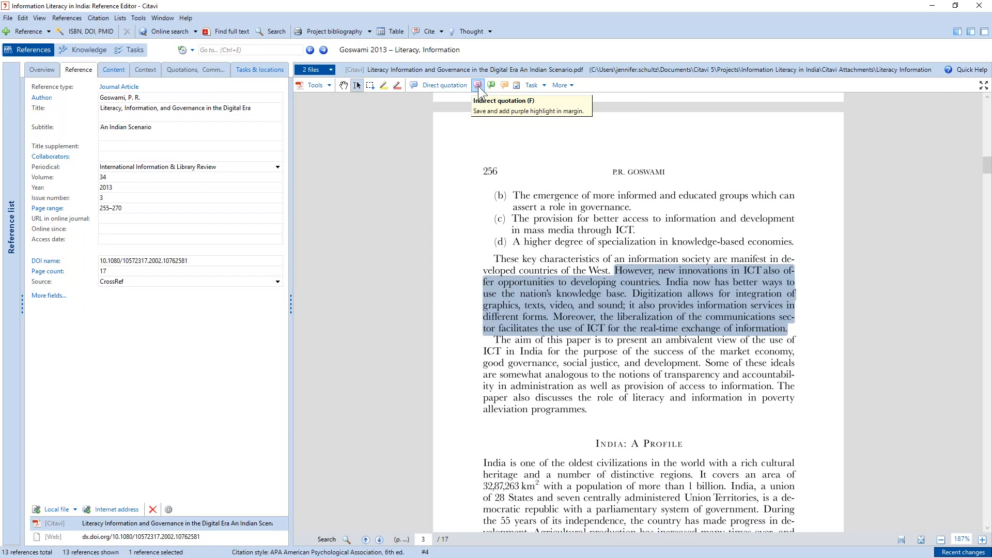
left_click(439, 87)
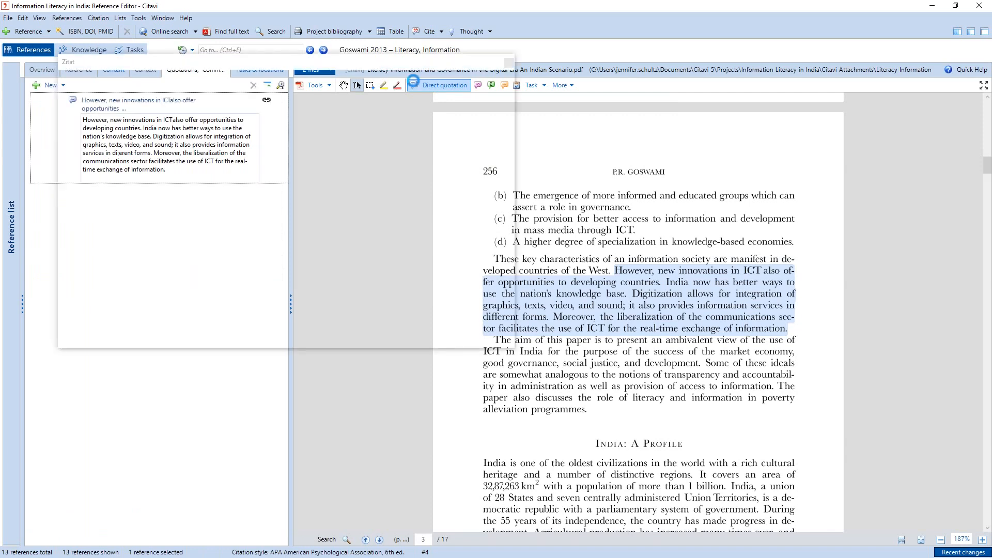
- Set the new quotation's core statement to "ICT opportunities in India" and its page range to 256
left_click(130, 109)
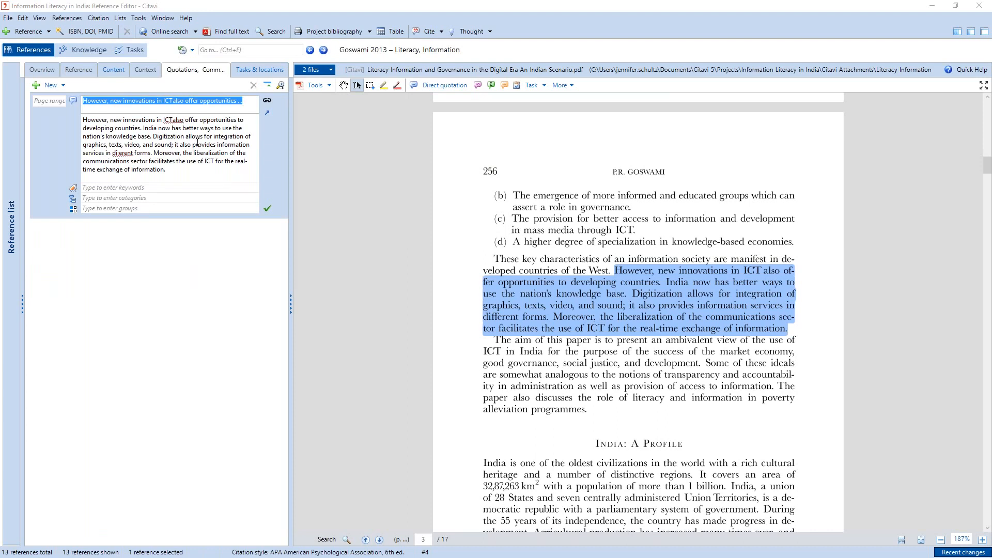
type("O")
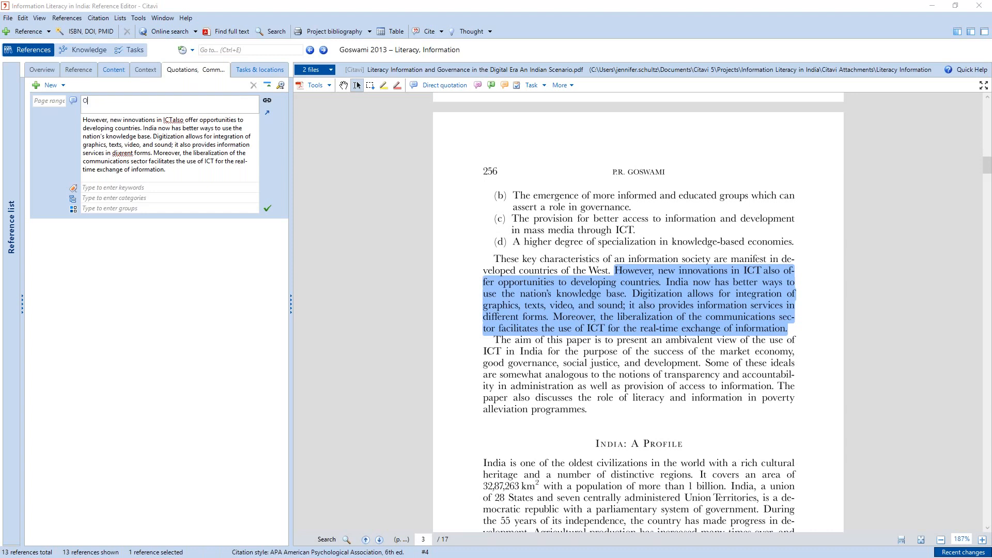
type("port")
key("BackSpace")
key("BackSpace")
key("BackSpace")
key("BackSpace")
key("BackSpace")
type("ICT opportunities in India")
left_click(48, 98)
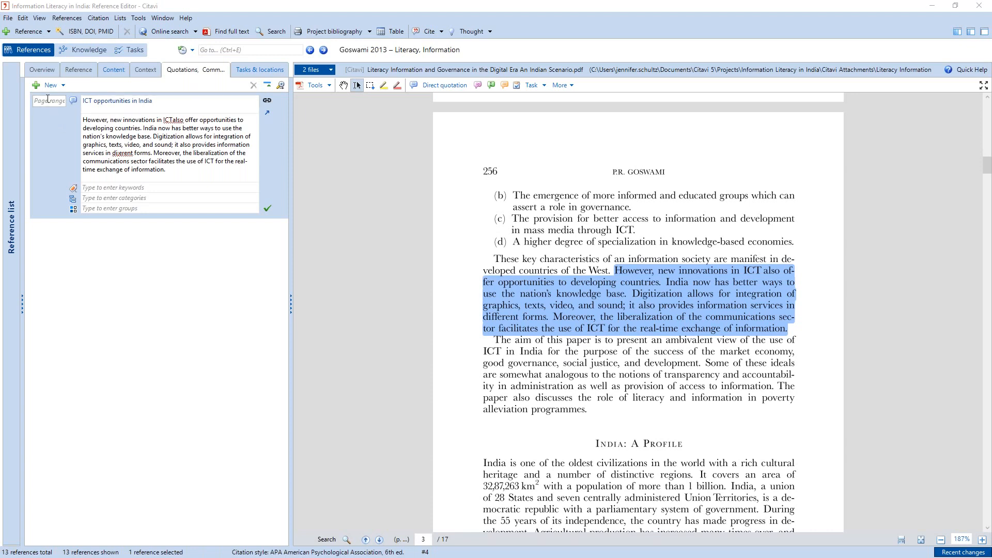
type("256")
- Enclose the full text of the page 256 quotation in quotation marks
left_click(152, 137)
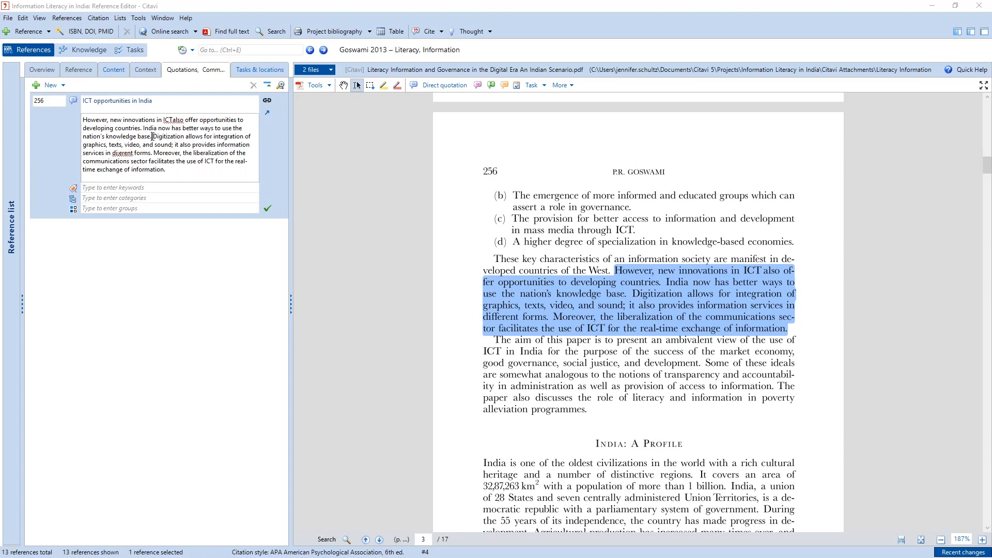
left_click_drag(167, 170, 82, 118)
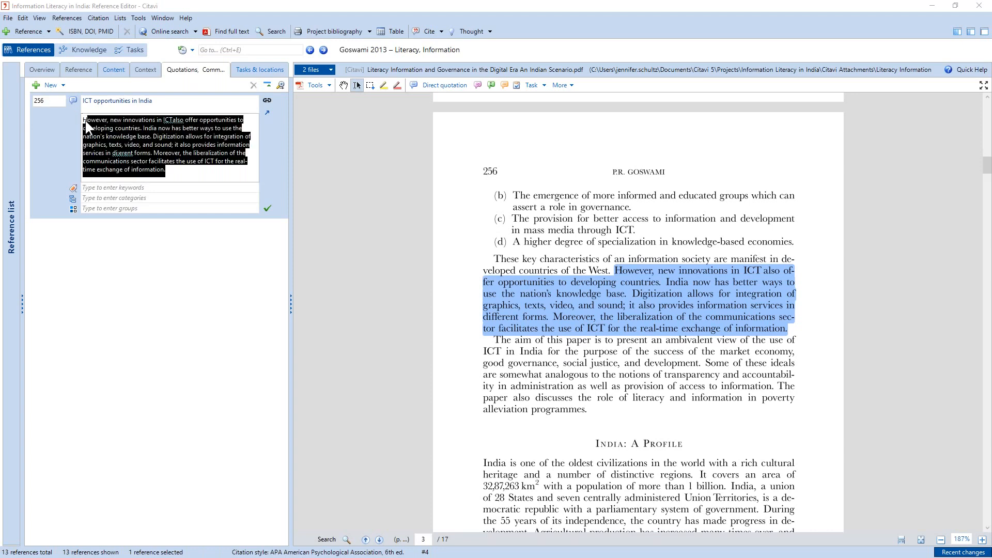
left_click(85, 121)
type("\"")
left_click(166, 170)
type("\"")
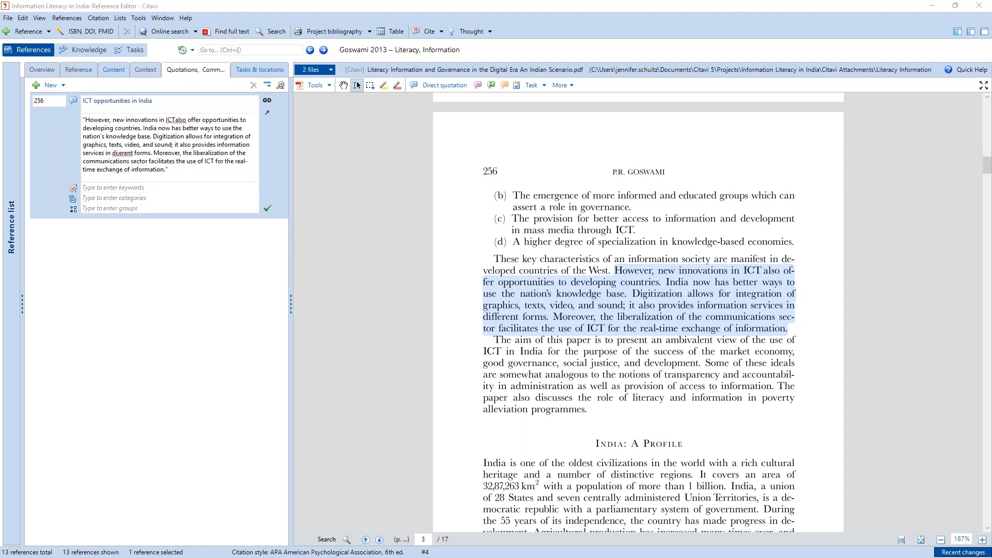
- Assign the new category "ICT in India" to the page 256 quotation and save the entry
left_click(112, 196)
type("ICT")
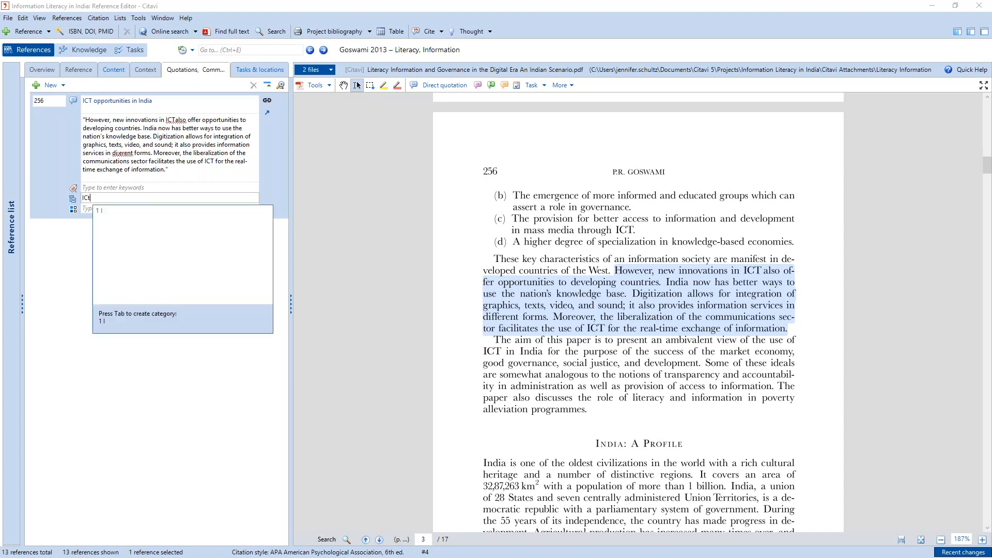
type(" in India")
key("Tab")
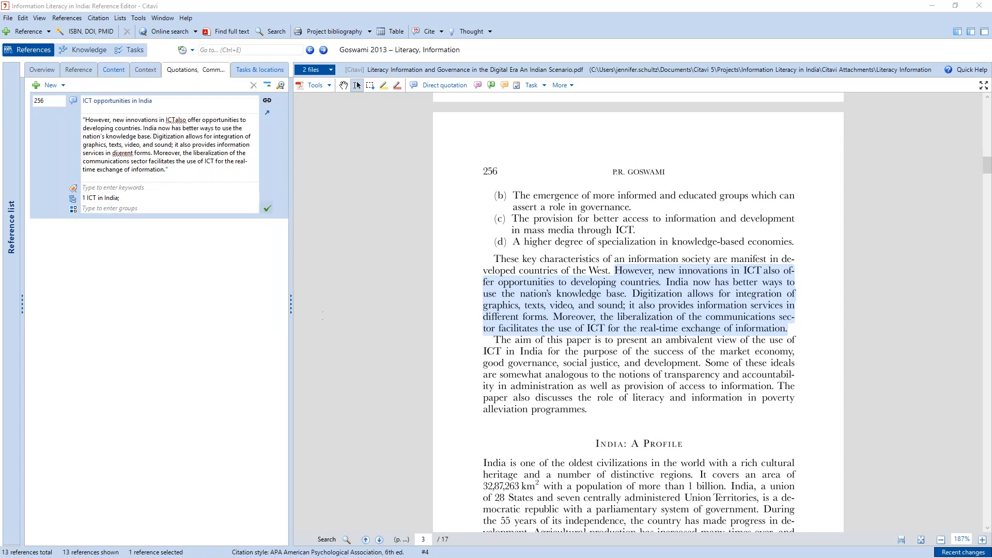
left_click(267, 208)
- Save the page 258 sentence "Research results have shown that literacy is a determining factor in the economic status of a household." as a direct quotation
scroll(581, 364, "down", 2)
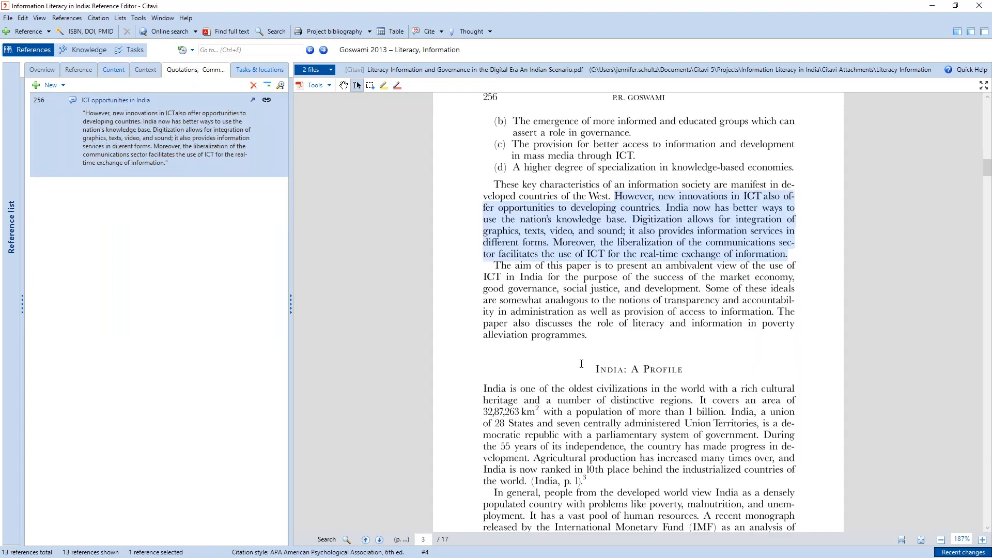
scroll(581, 364, "down", 6)
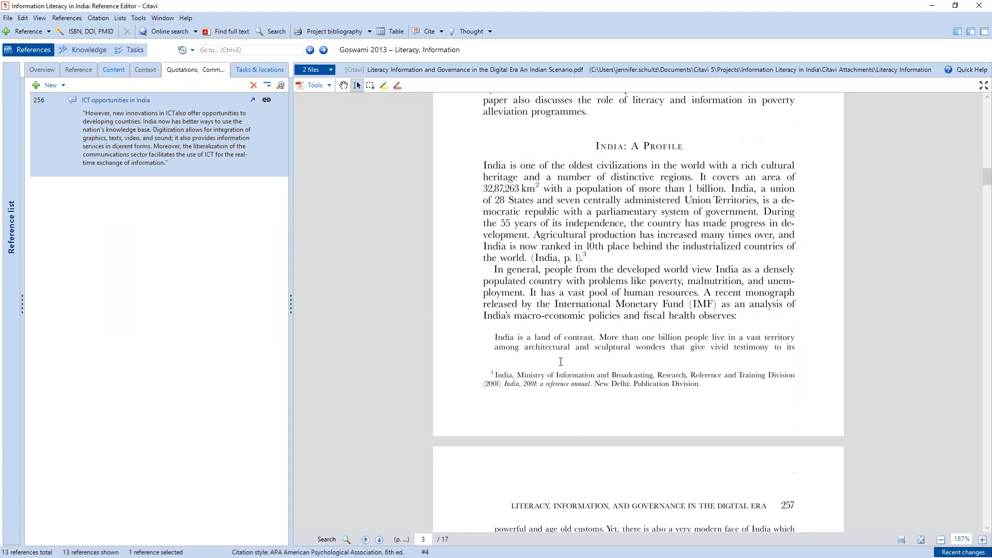
scroll(613, 331, "down", 1)
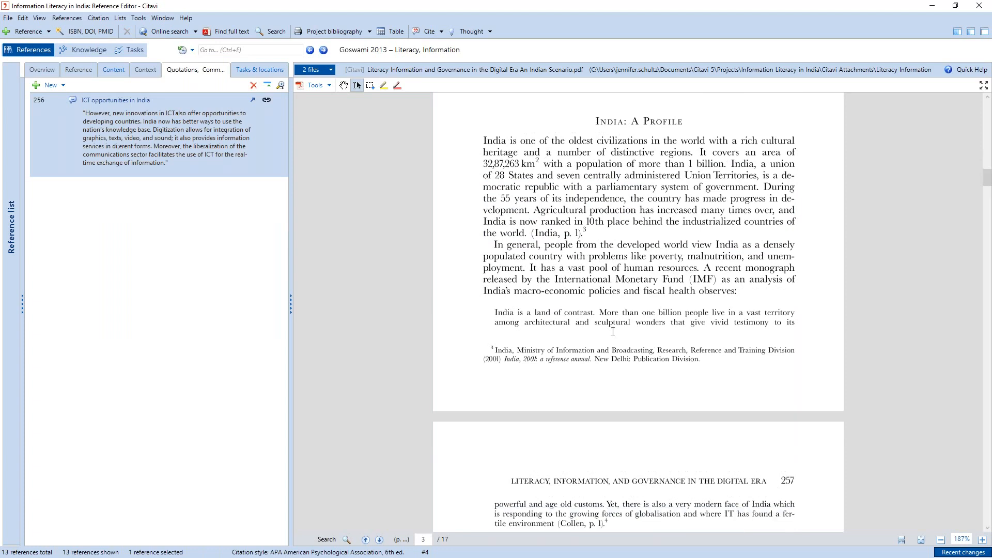
scroll(613, 331, "down", 8)
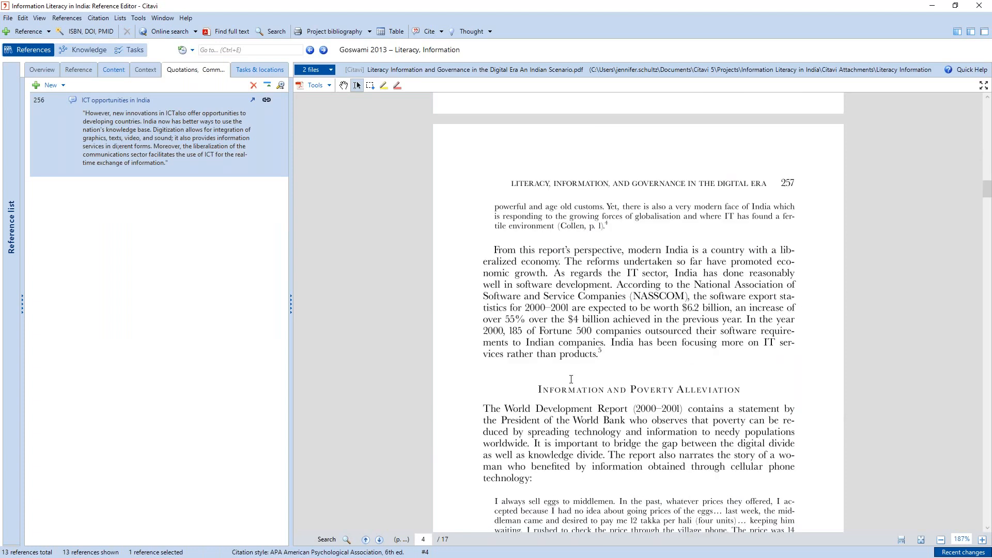
scroll(551, 245, "down", 5)
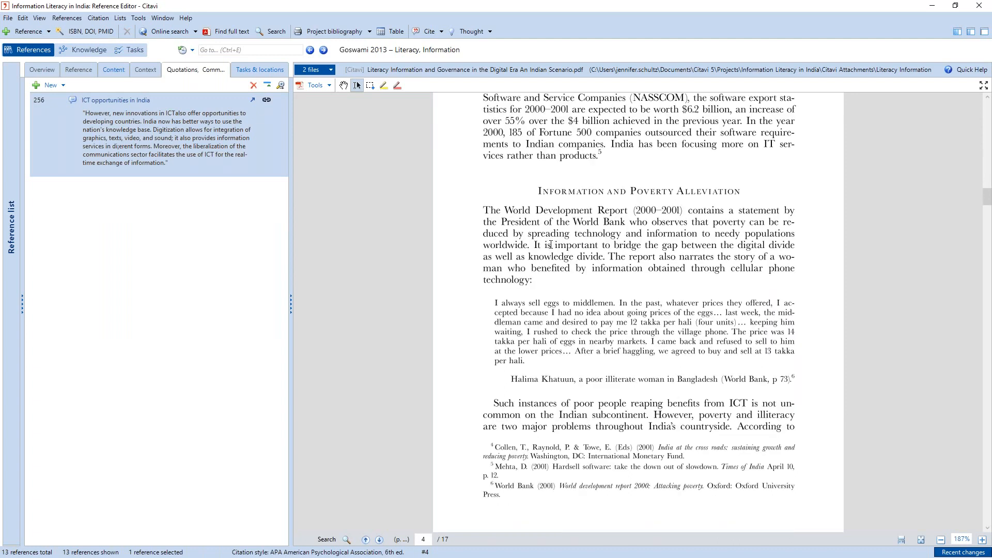
scroll(551, 245, "down", 17)
left_click_drag(495, 297, 641, 308)
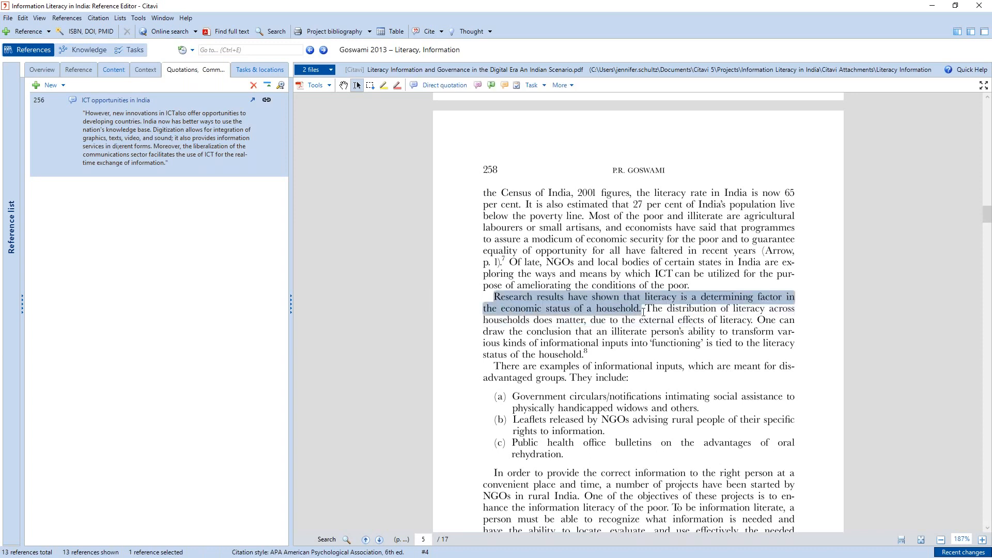
left_click(445, 88)
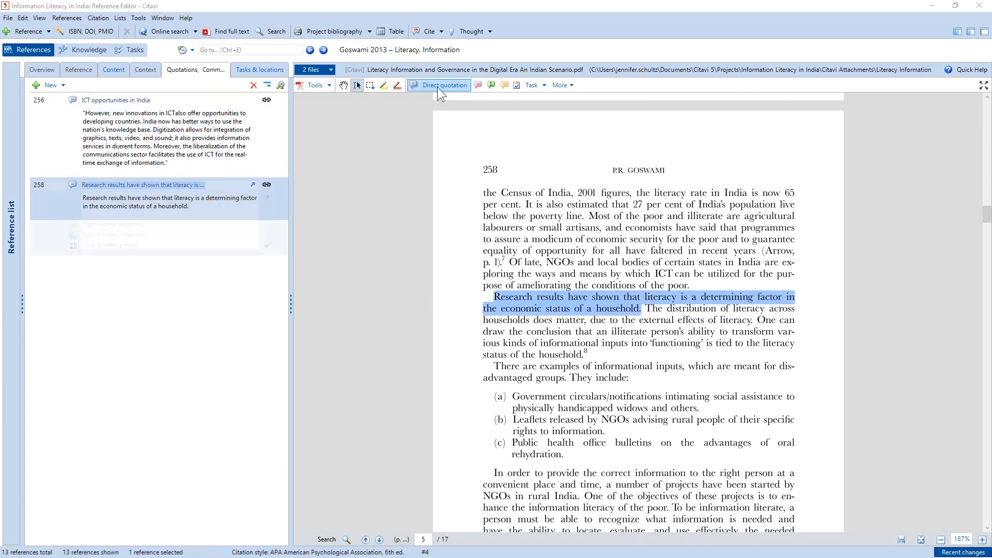
- Set the page 258 quotation's core statement to "Literacy is important for economic success"
type("Liter")
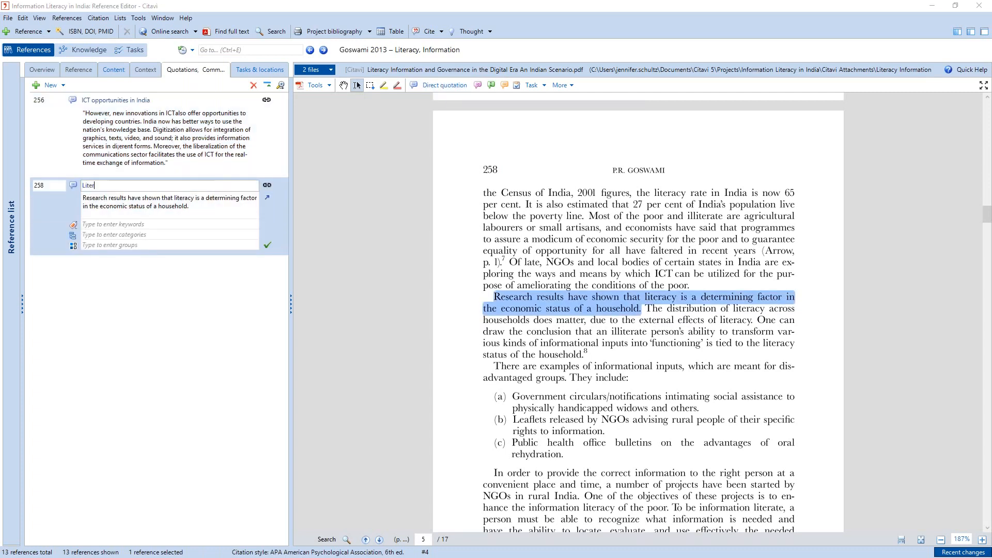
type("acy is important for success")
left_click(149, 188)
type("economic success")
- Try to assign the new category "Studies" to the page 258 quotation
left_click(118, 236)
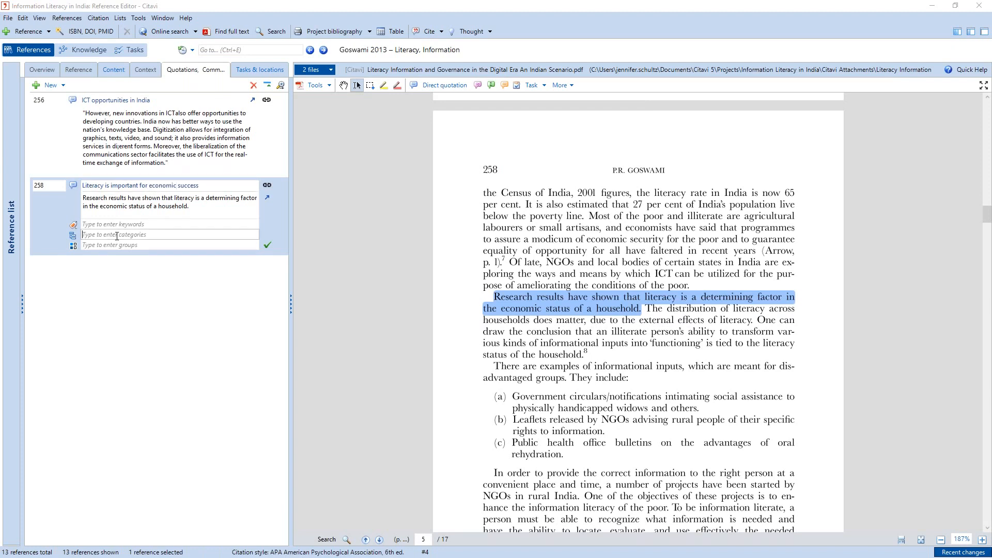
type("studies")
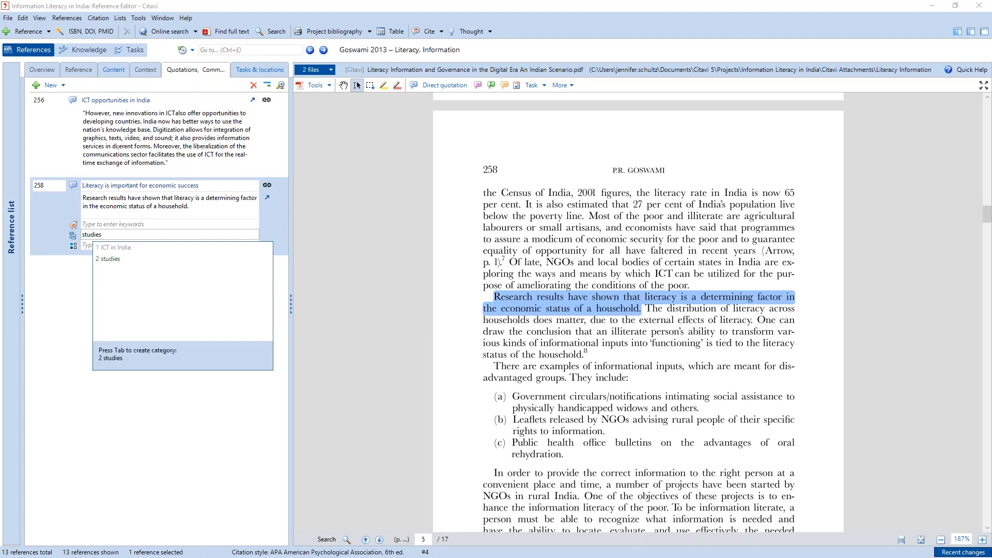
left_click(120, 259)
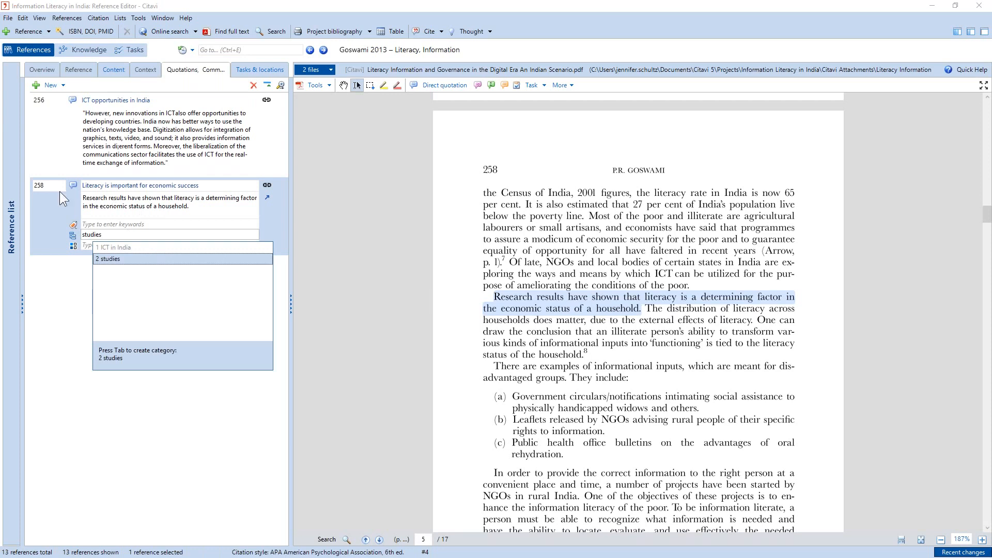
left_click(194, 235)
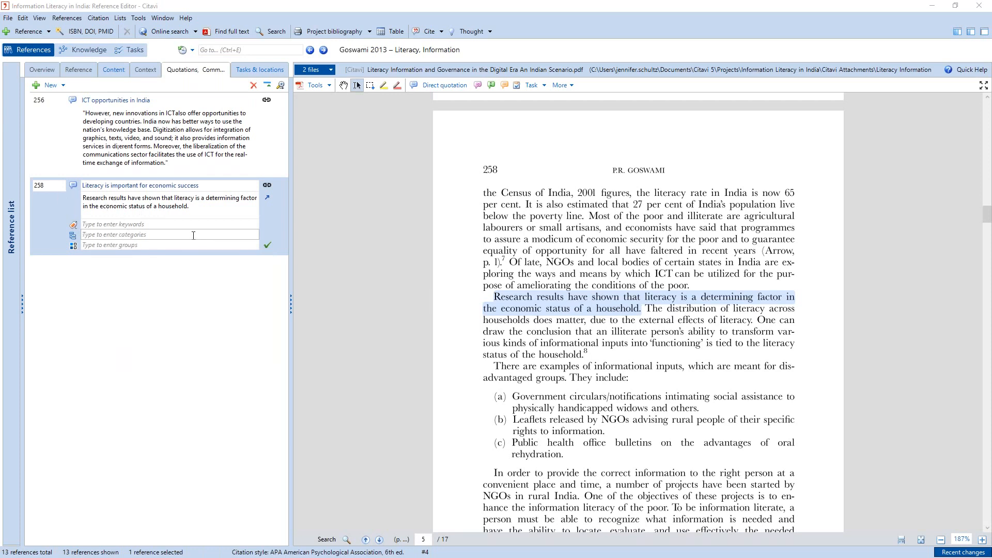
type("Studie")
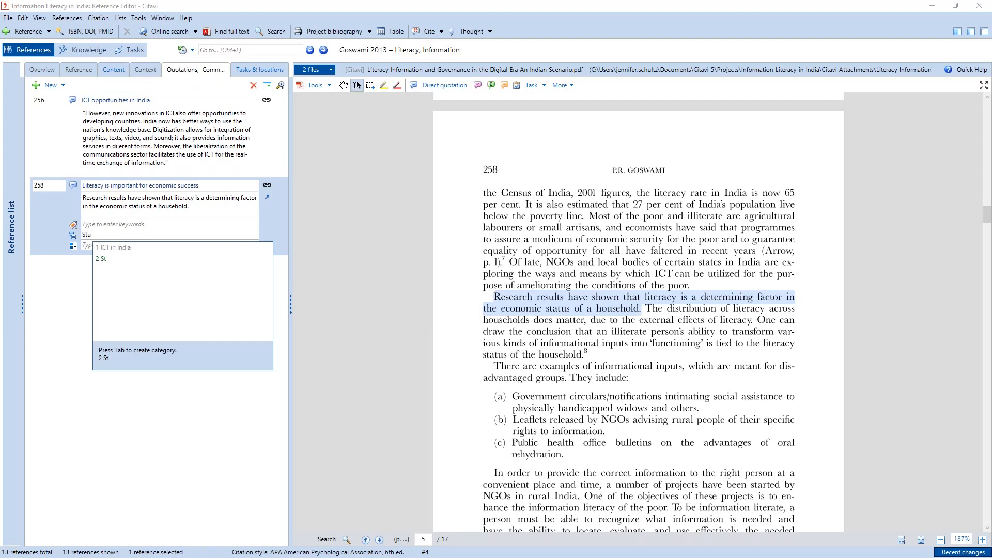
left_click(125, 259)
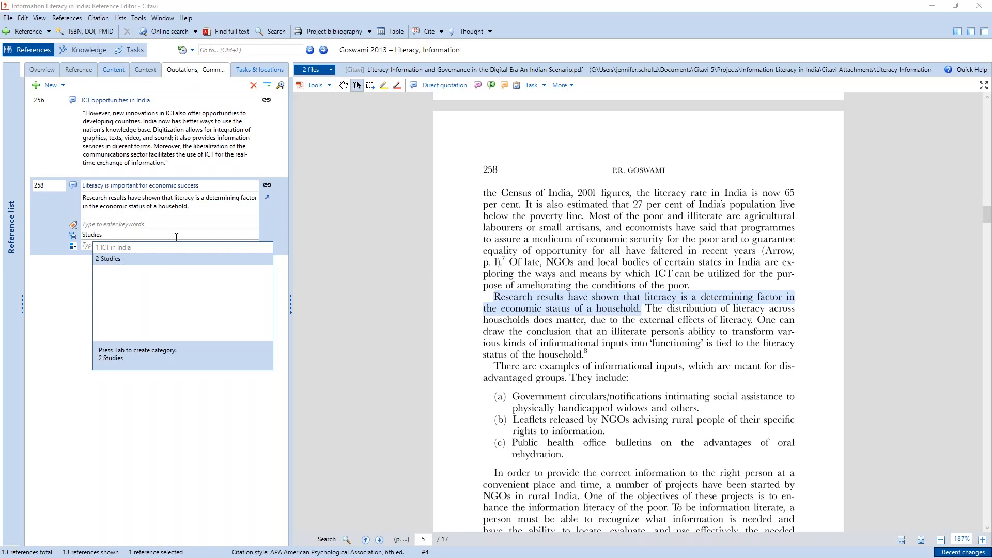
key("Return")
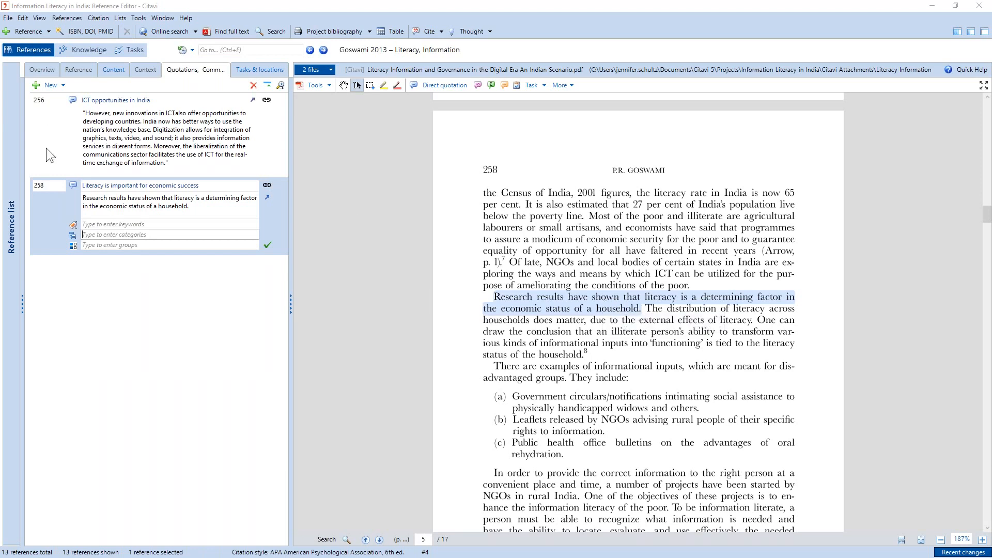
- Enclose the page 258 quotation in quotation marks and save it with the new category "Studies"
left_click(219, 202)
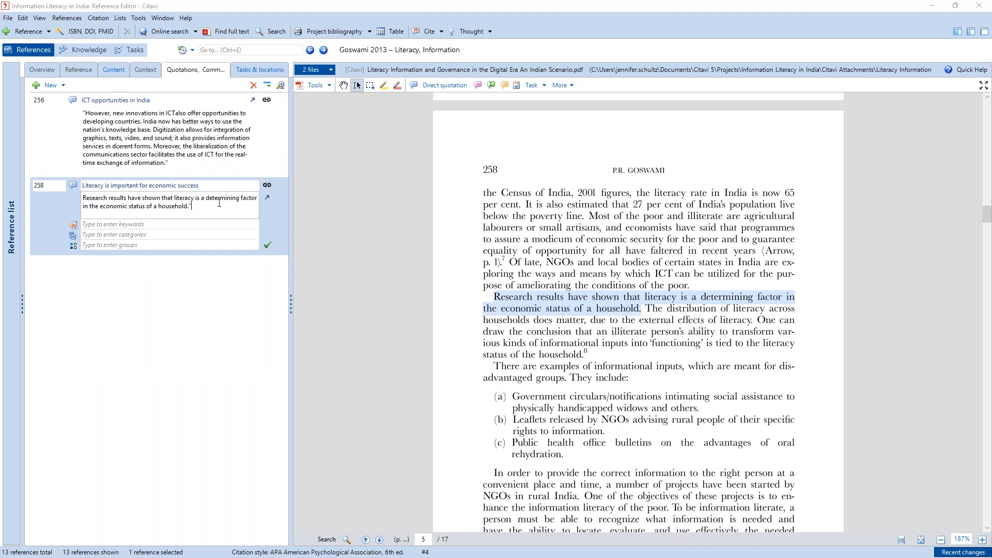
type("\"")
left_click(117, 235)
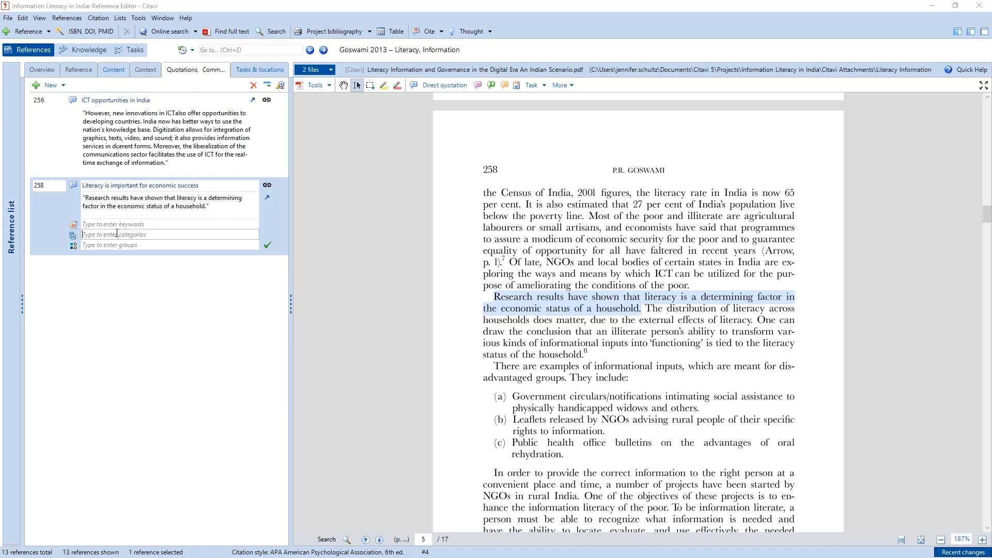
type("Studies")
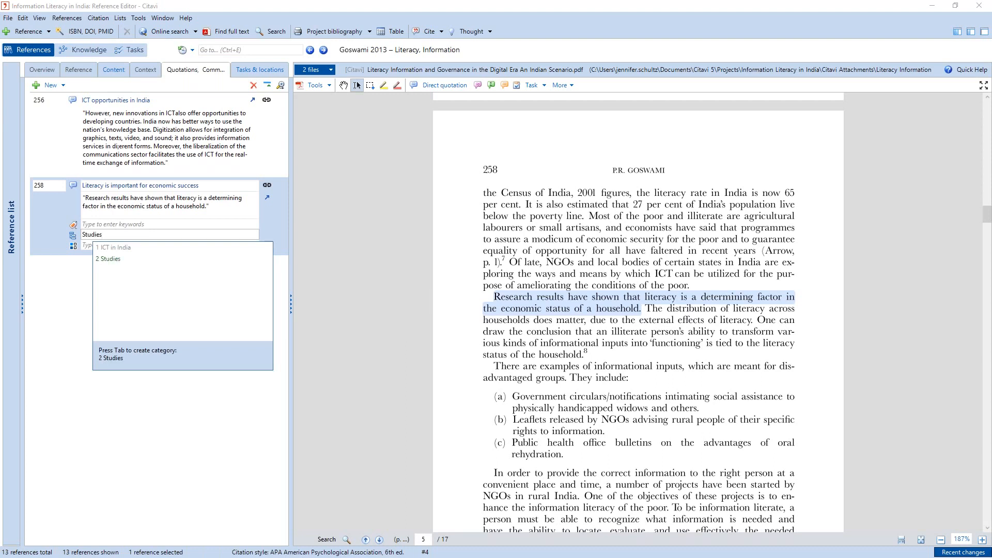
key("Tab")
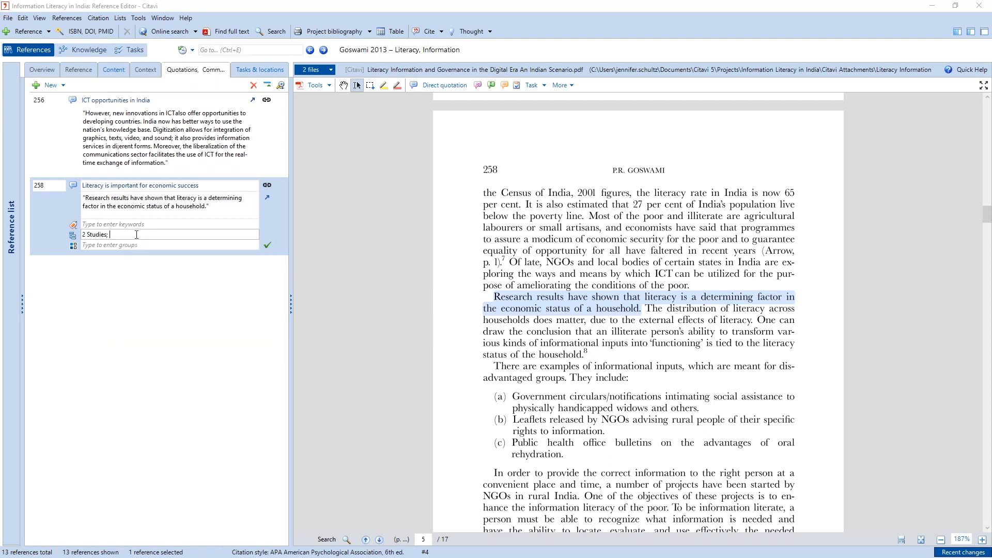
left_click(98, 253)
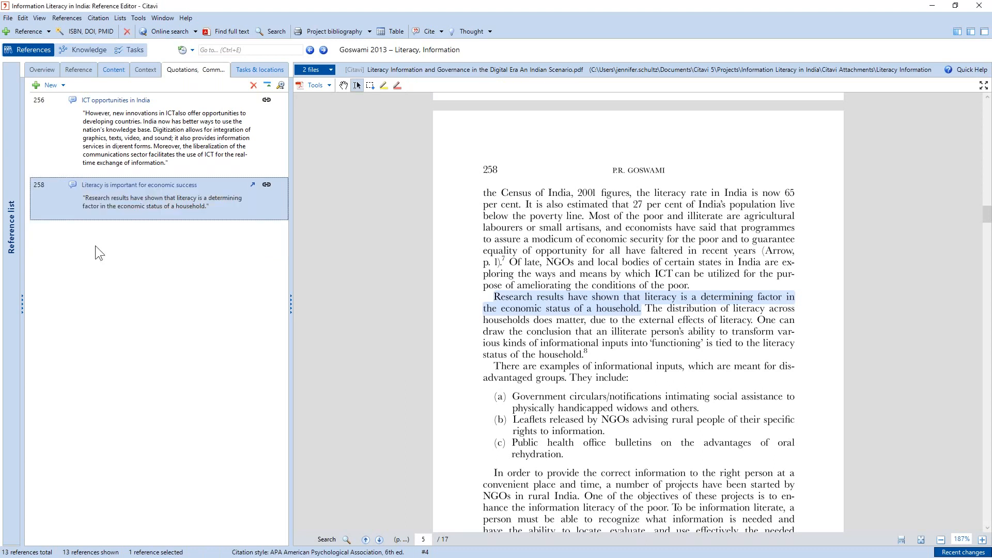
- Add a comment to the full first paragraph of page 259, about the Rajnidhi information kiosks
left_click(666, 363)
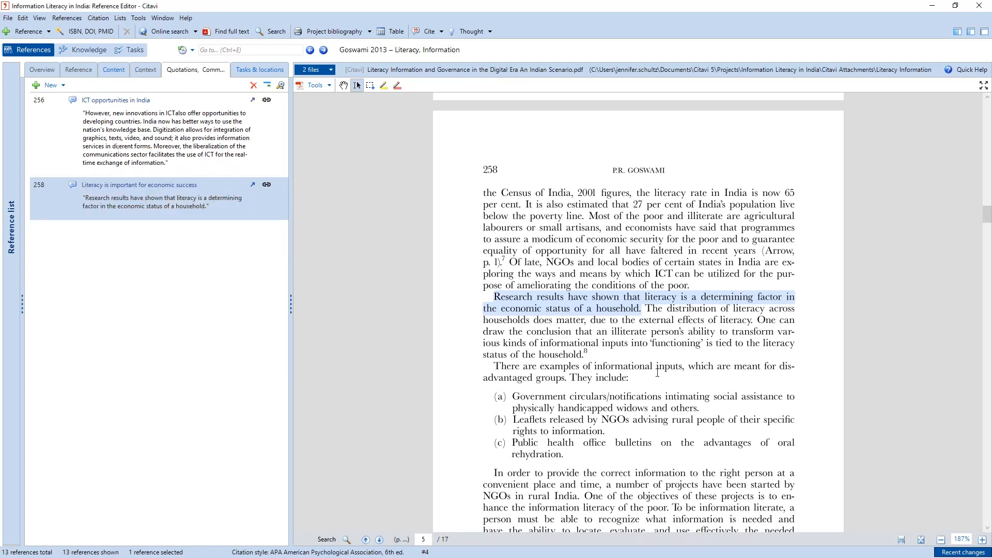
scroll(658, 372, "down", 3)
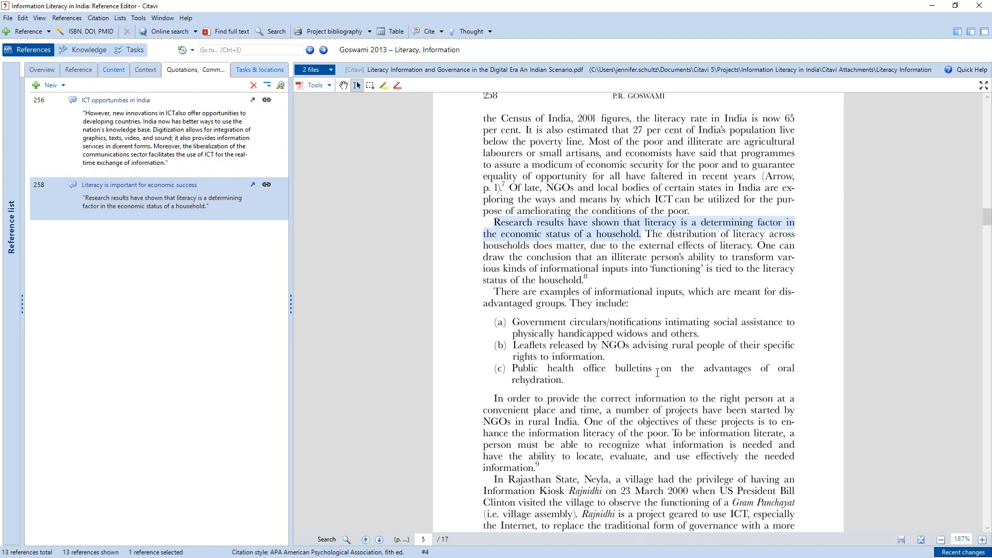
scroll(491, 316, "down", 3)
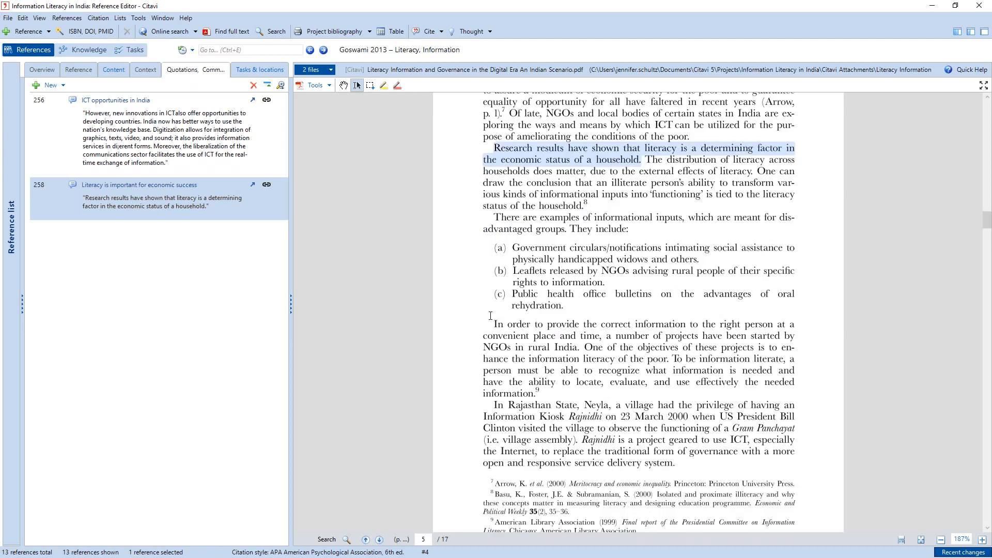
scroll(544, 327, "down", 2)
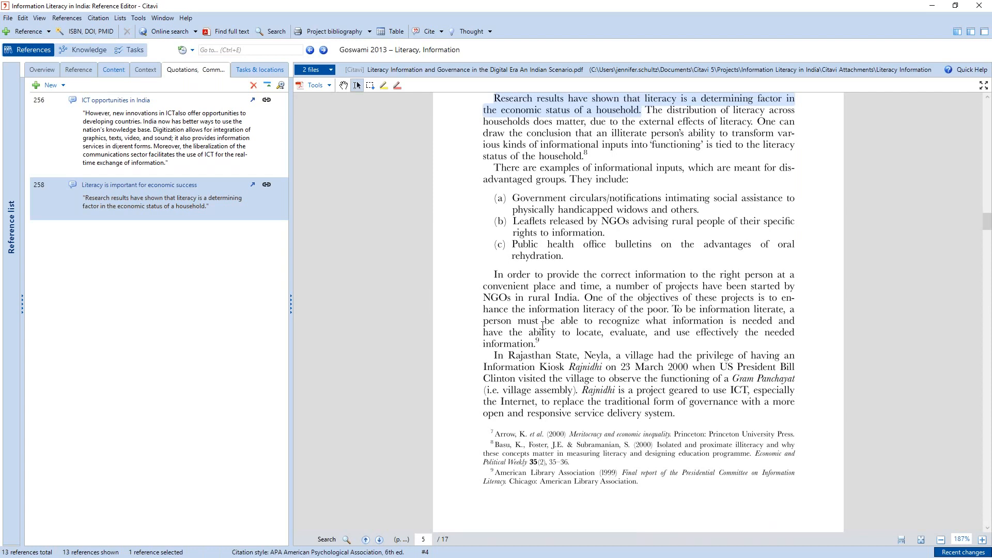
mouse_move(493, 274)
left_mouse_down()
mouse_move(568, 300)
mouse_move(538, 310)
left_mouse_up()
scroll(544, 365, "down", 1)
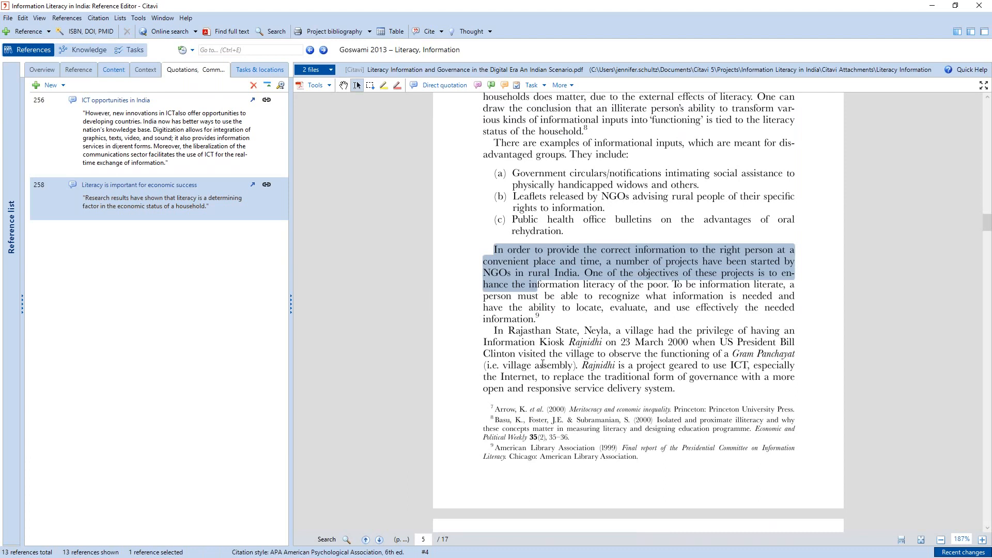
scroll(542, 365, "down", 12)
scroll(534, 373, "down", 2)
left_click_drag(533, 372, 586, 358)
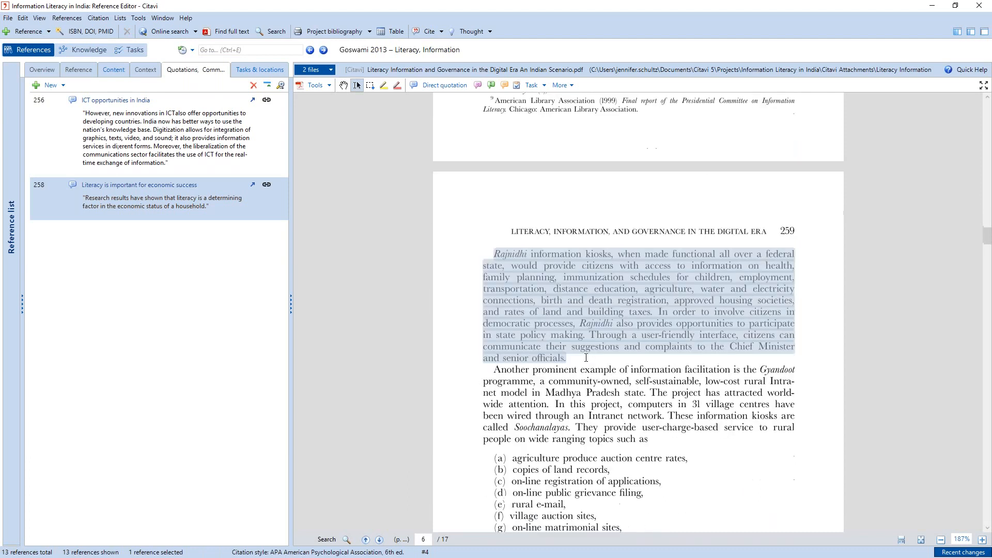
left_click(504, 85)
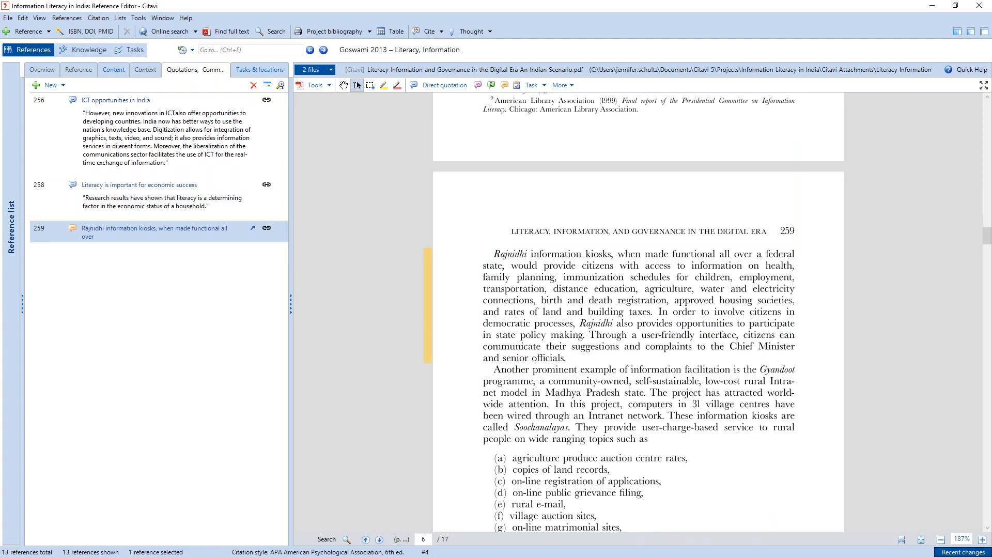
- Set the page 259 comment's core statement to "Rajnidhi information kiosks are a really interesting model!" and save the entry
left_click(228, 230)
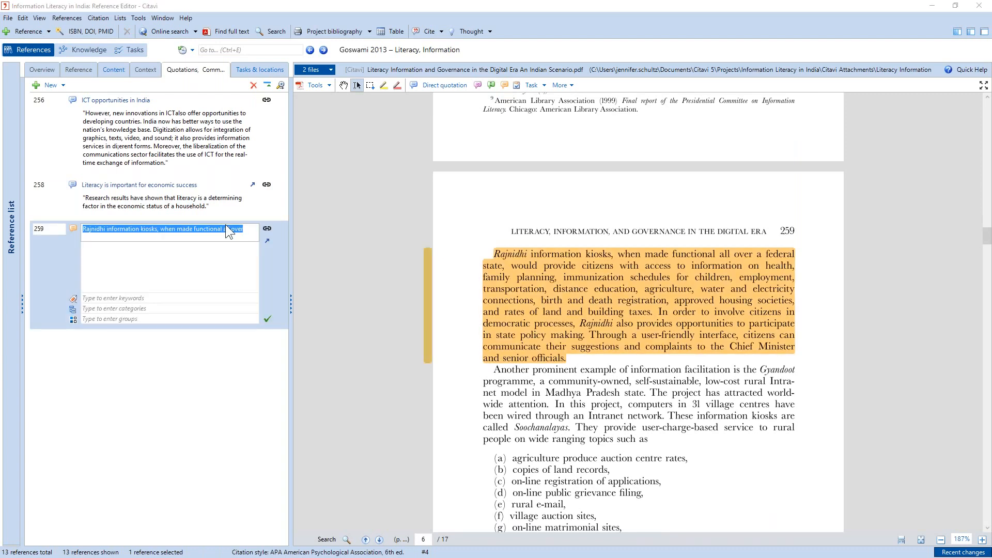
type("Rajnidhi information kiosks are a really interesting mode")
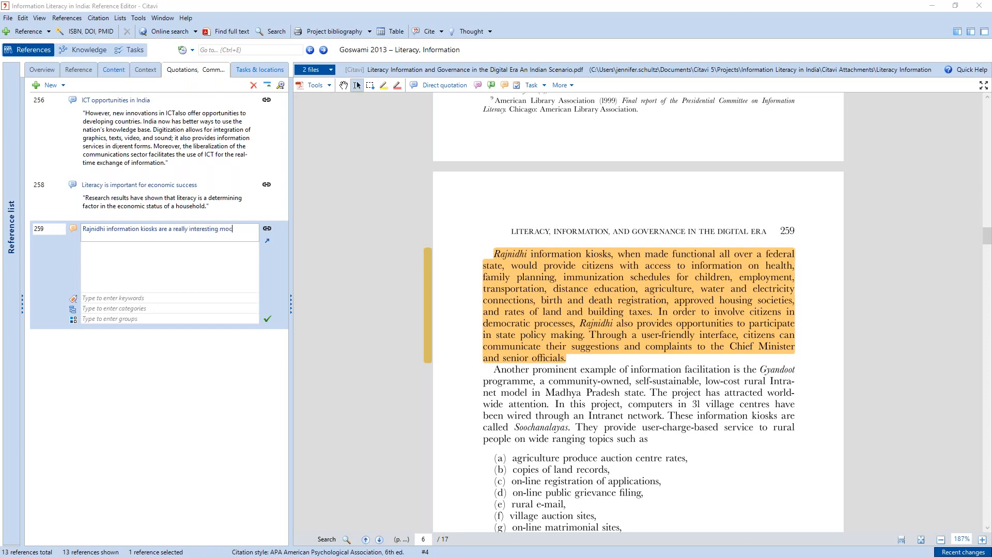
type("l!")
left_click(267, 319)
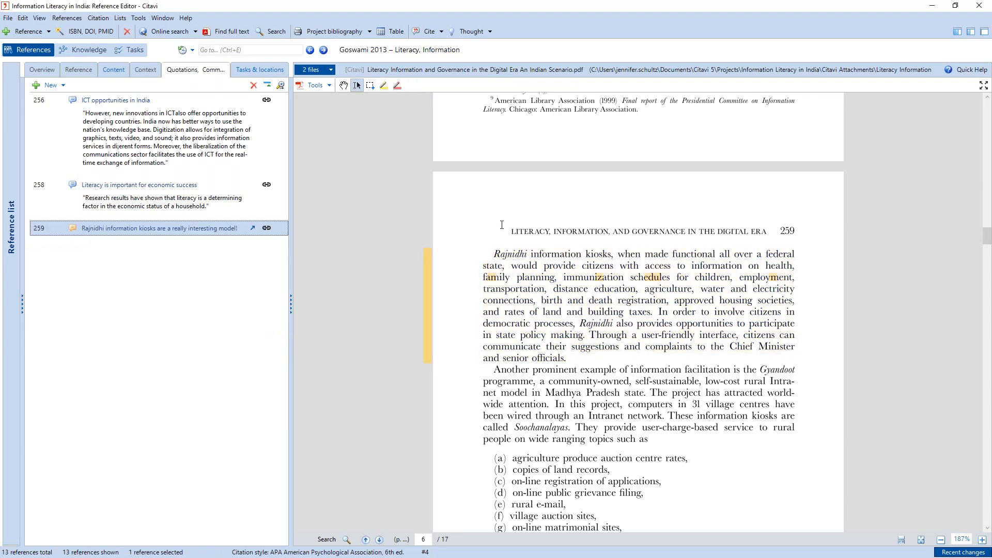
- Review how the quotation and comment are marked in the PDF on pages 258 and 259
scroll(545, 307, "up", 1)
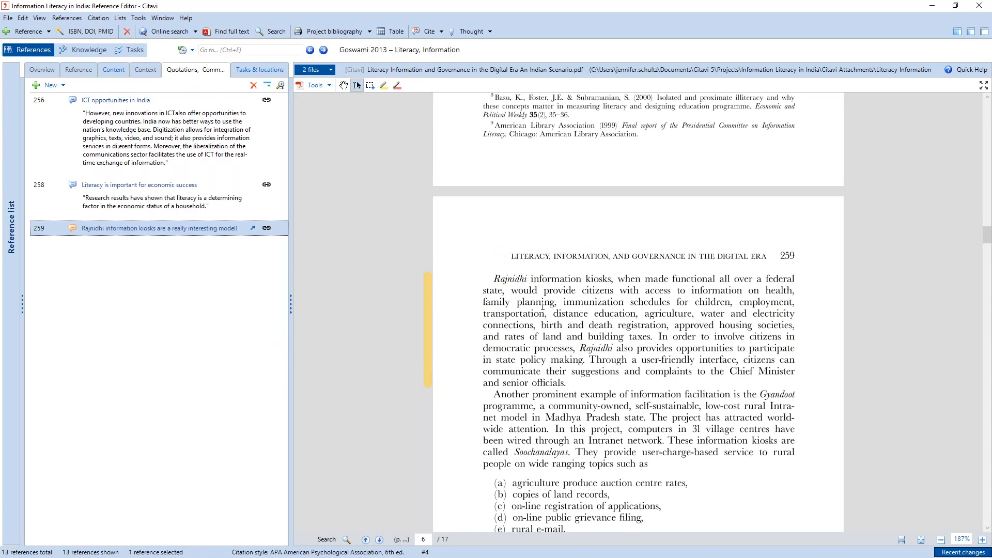
scroll(542, 305, "up", 5)
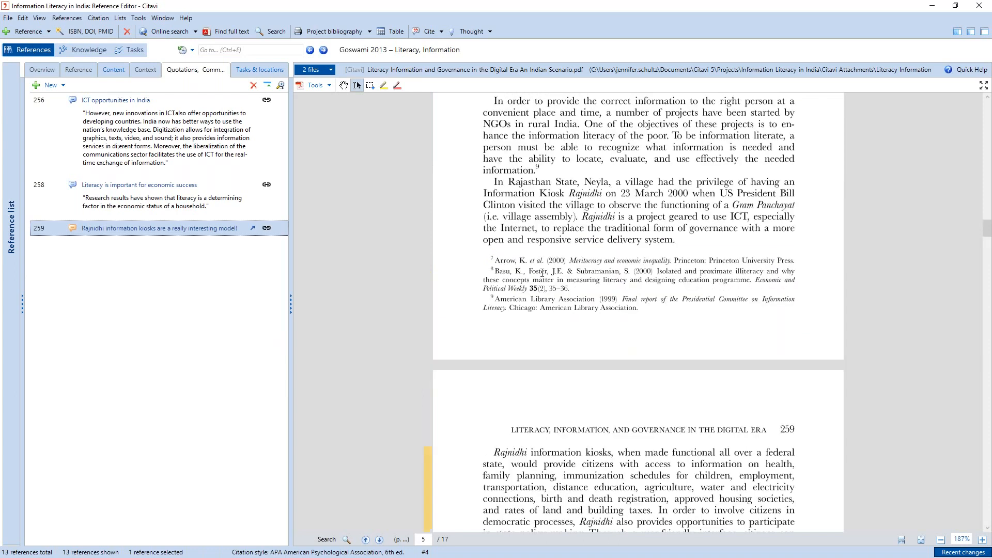
scroll(547, 259, "up", 8)
scroll(561, 234, "down", 5)
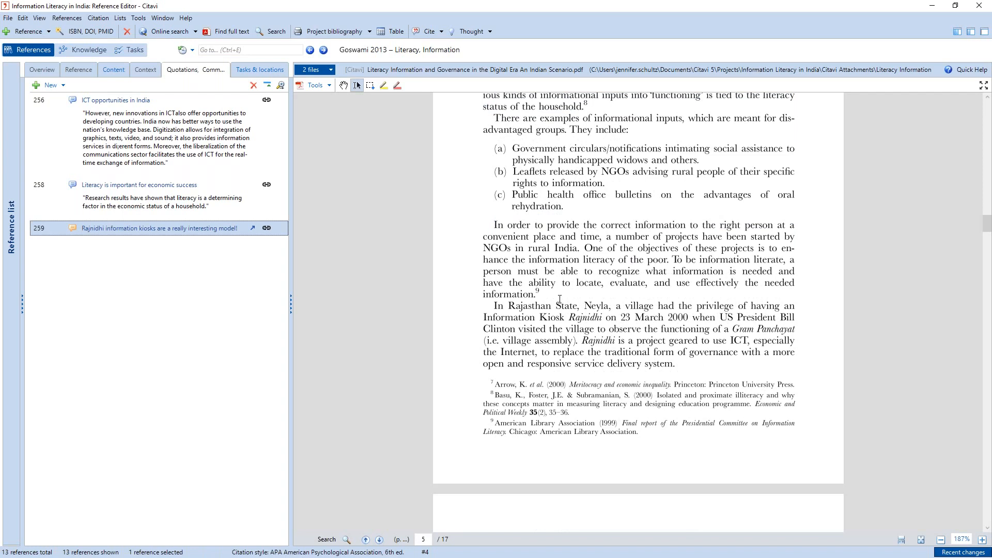
scroll(560, 299, "down", 10)
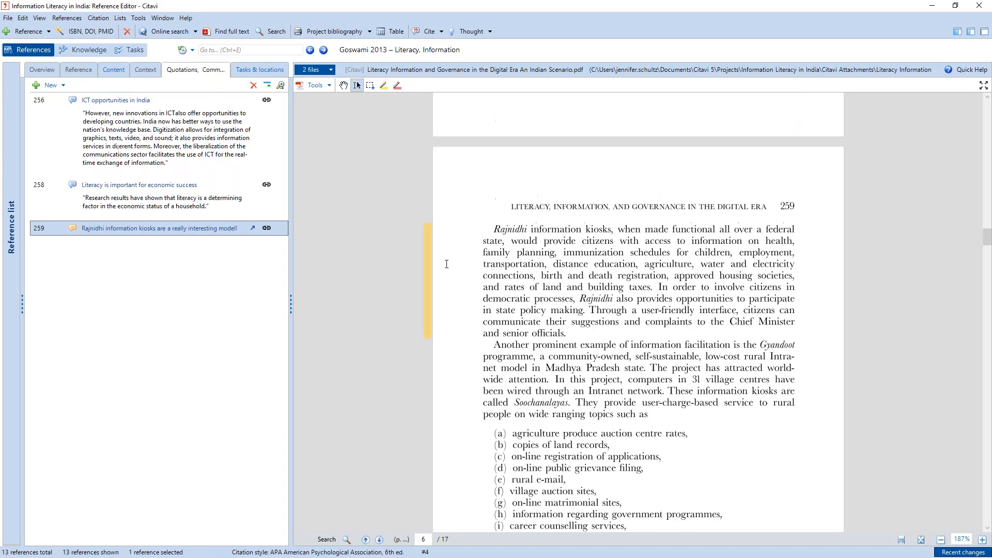
scroll(465, 227, "up", 12)
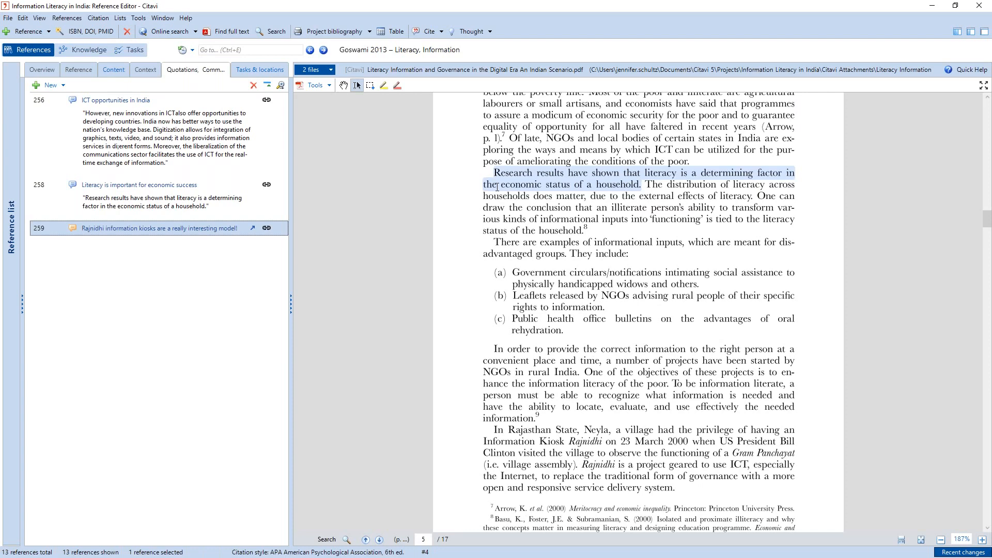
scroll(497, 187, "down", 20)
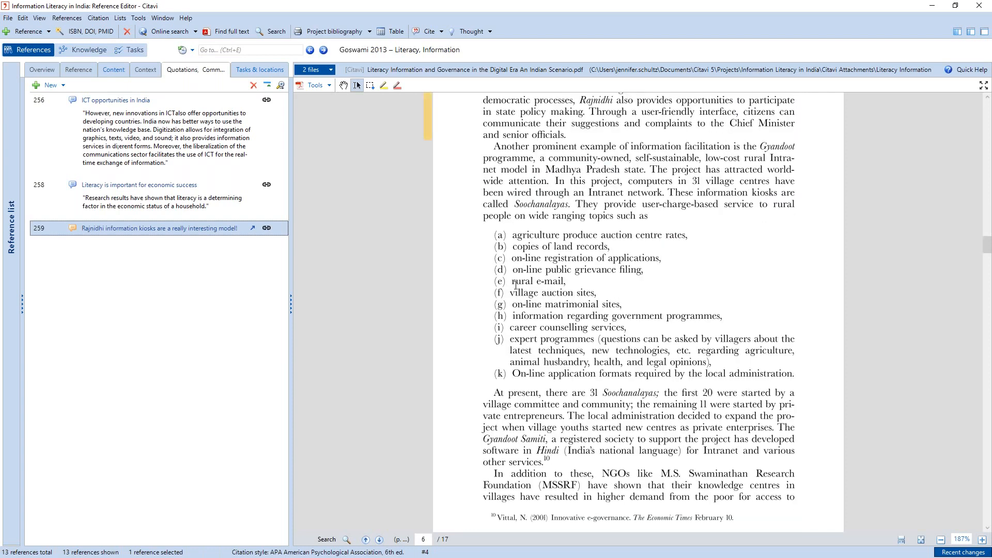
scroll(565, 390, "down", 3)
- Highlight in yellow the Soochanalayas paragraph on page 259 and the page 260 sentences from "In India, states have laws" to "assert their rights."
left_click_drag(565, 391, 541, 317)
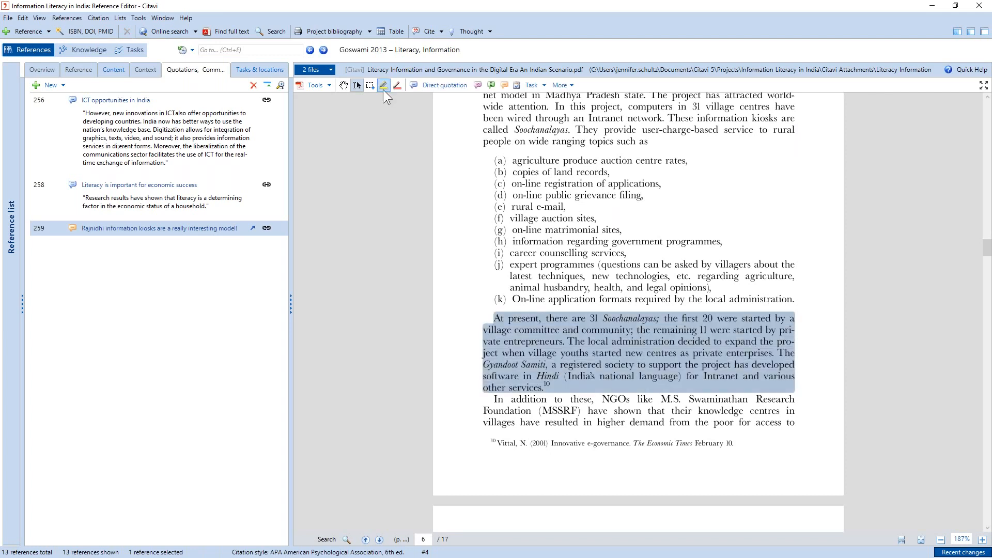
scroll(490, 252, "down", 15)
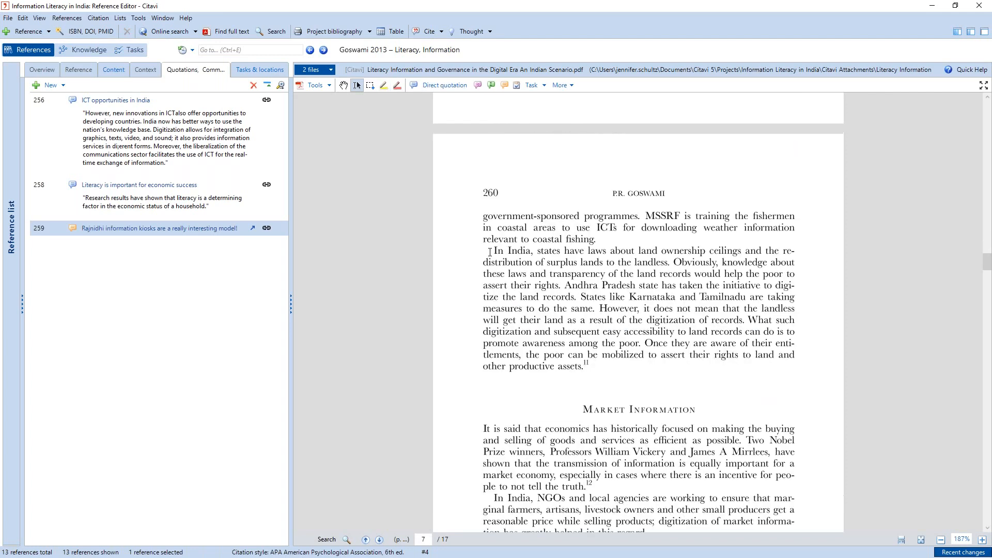
left_click_drag(490, 253, 561, 288)
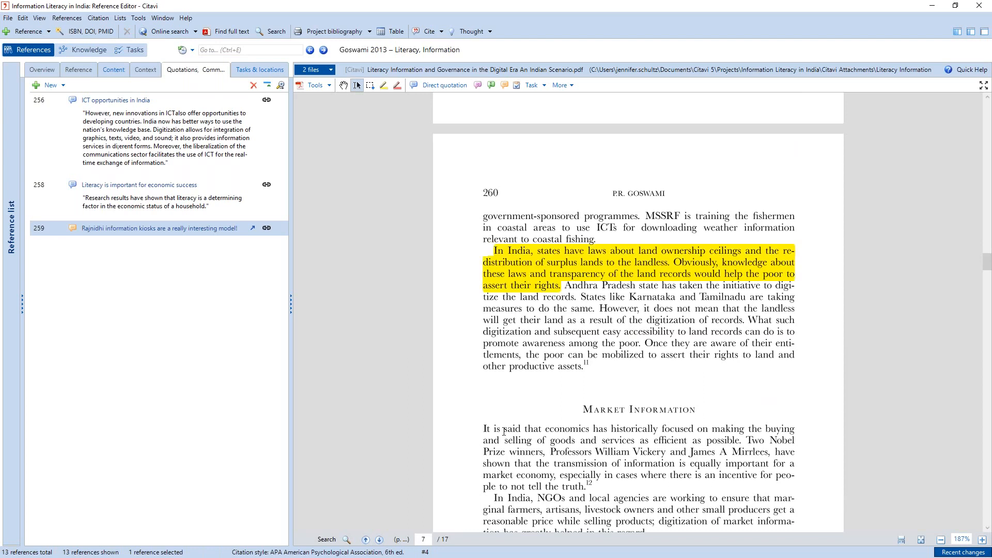
scroll(426, 278, "down", 3)
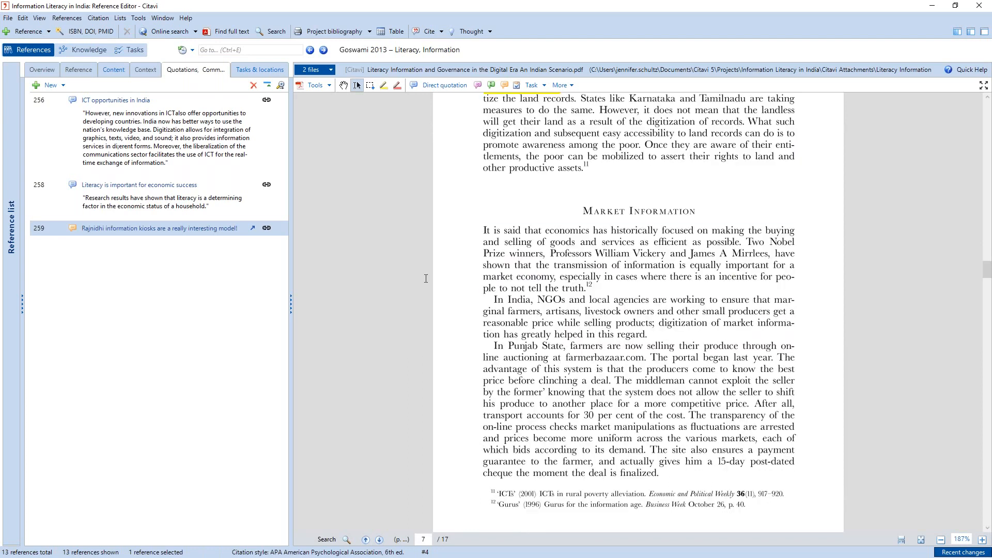
triple_click(532, 235)
left_click(543, 200)
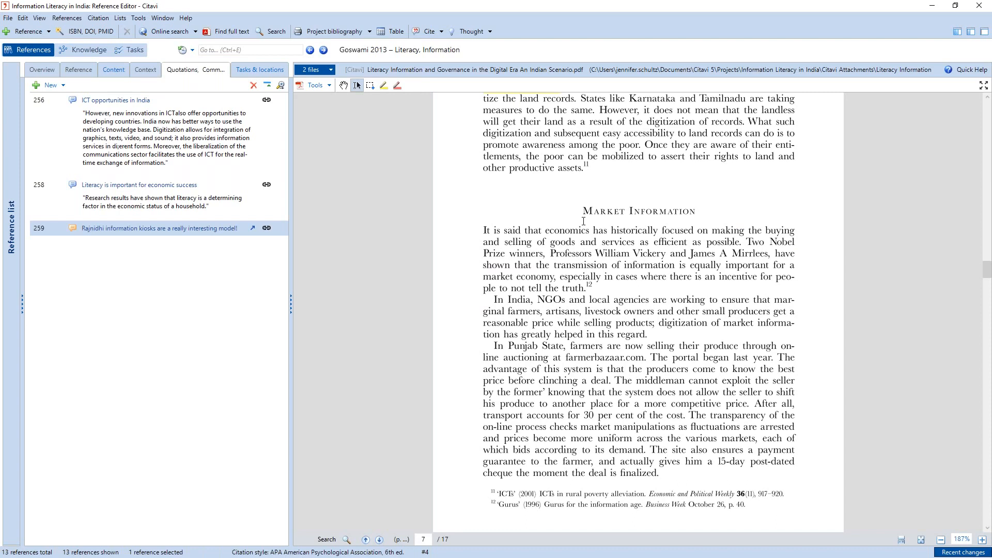
- Create a new thought with the core statement "Could information kiosks work in other parts of the world?"
left_click(464, 31)
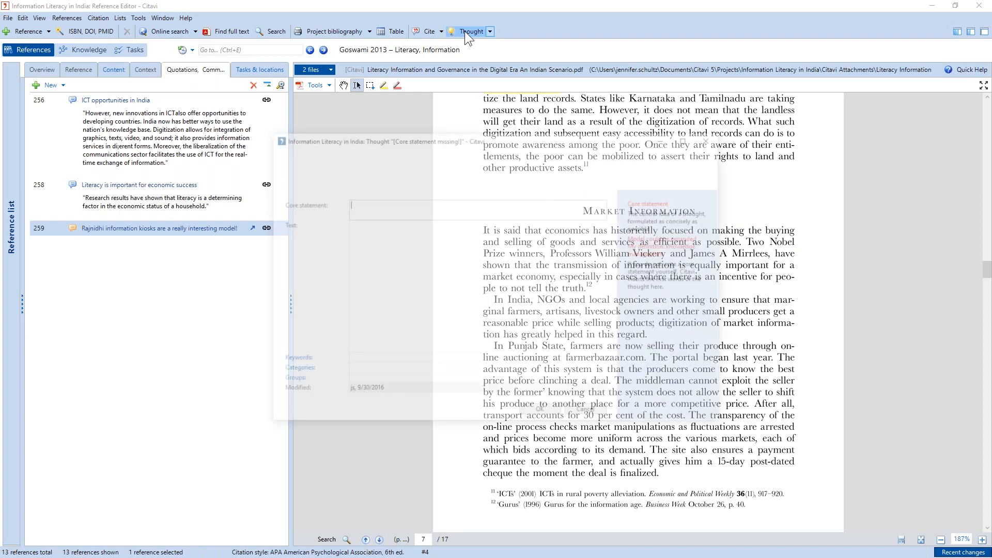
left_click(380, 211)
type("Could information kio")
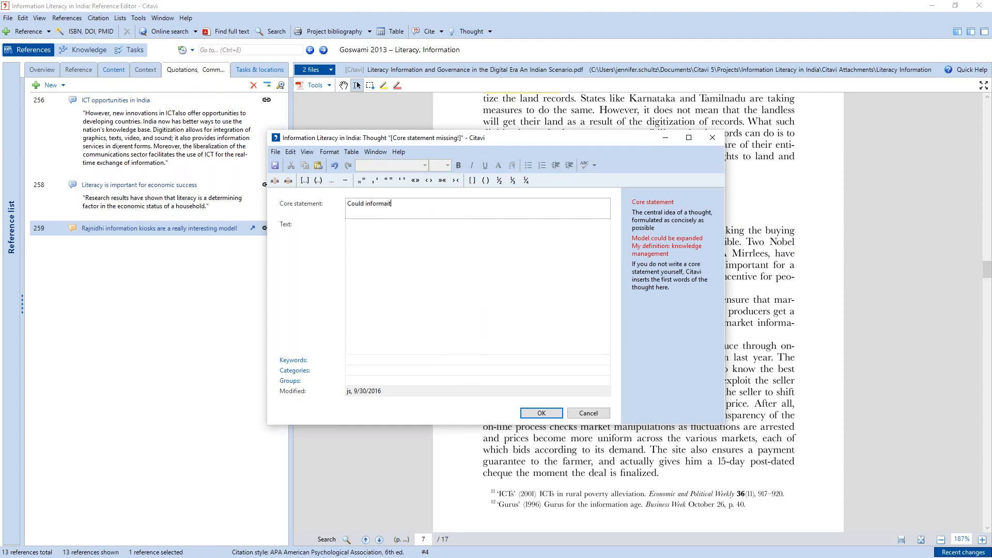
type("sks work in other parts of the world?")
- Assign the thought to a new category named "Innovation" and save it
left_click(376, 372)
type("Inno")
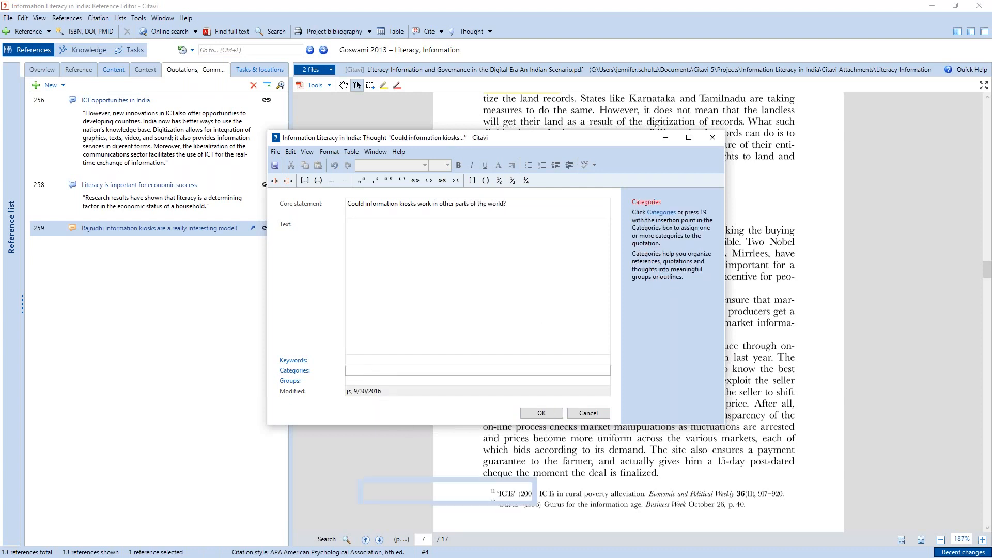
type("vation")
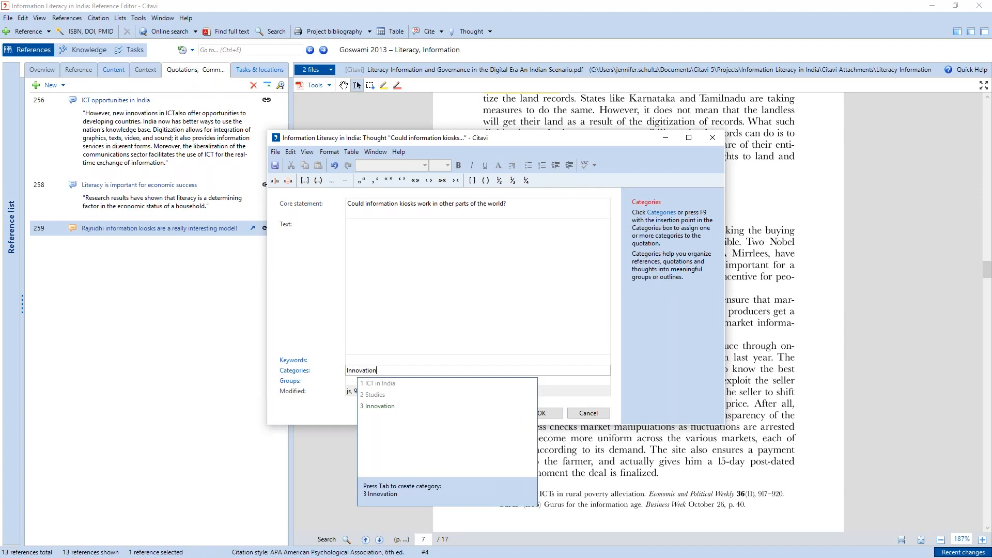
key("Tab")
left_click(547, 413)
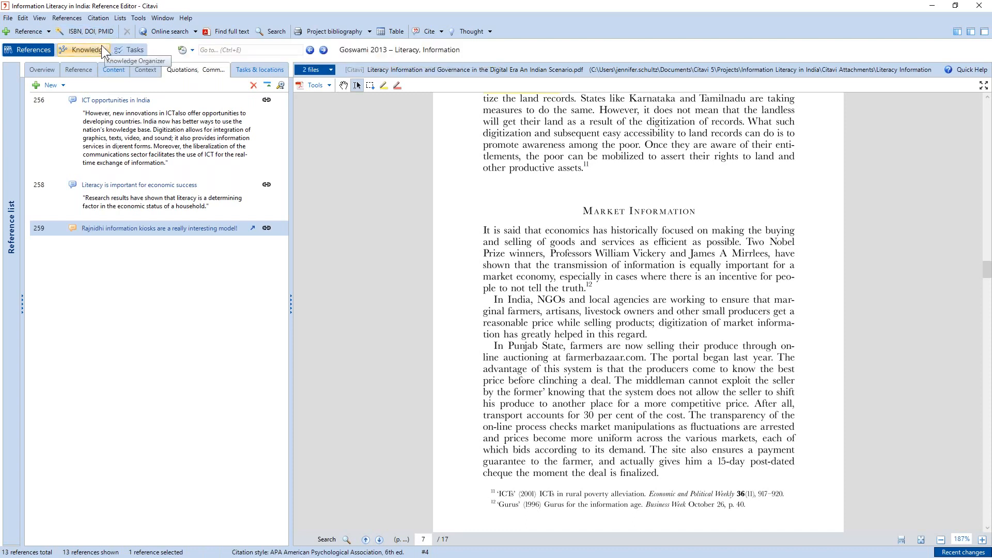
- Review the project's knowledge items by category: ICT in India, Studies and Innovation
left_click(85, 50)
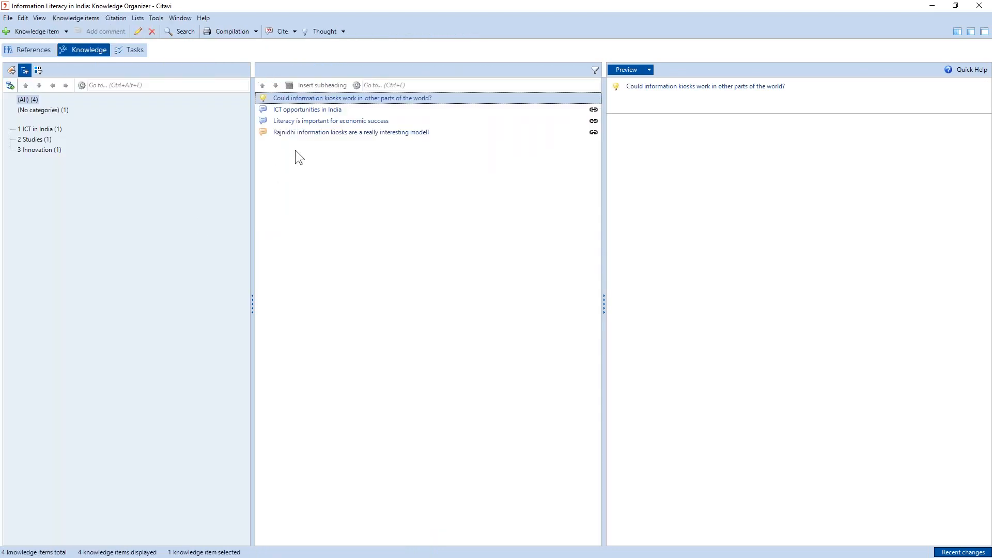
left_click(45, 132)
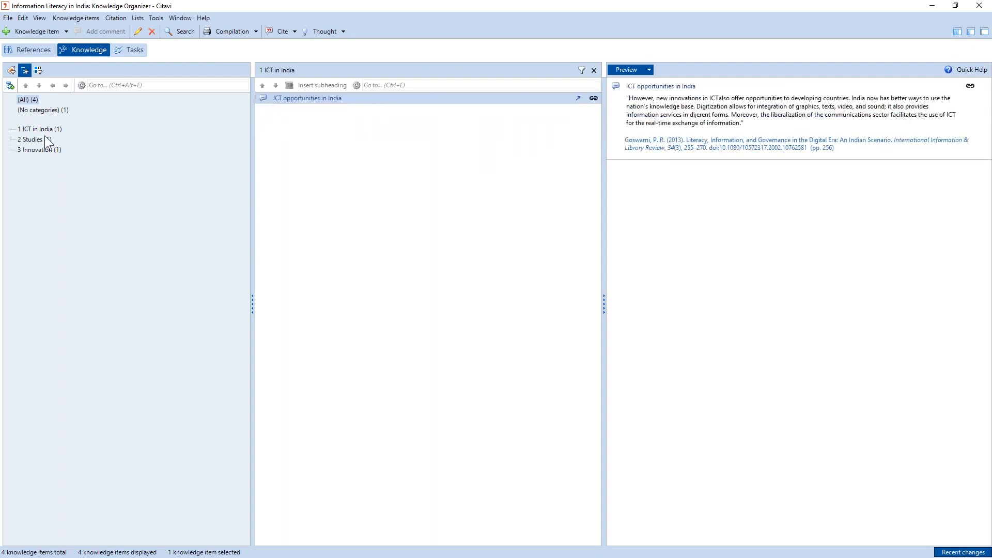
left_click(44, 137)
left_click(47, 150)
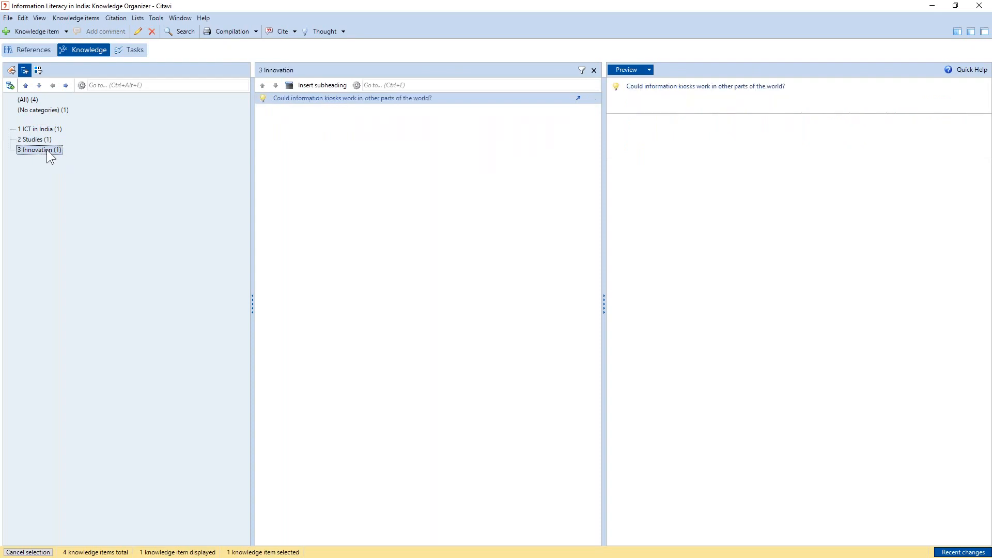
- Open the sample project on information literacy from the Citavi welcome screen
left_click(157, 18)
left_click(185, 19)
left_click(189, 30)
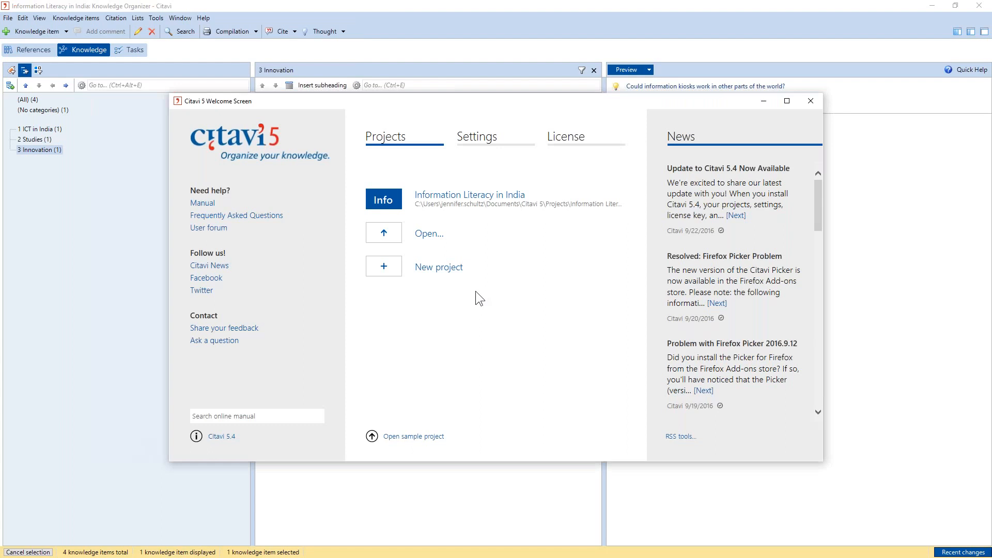
left_click(422, 438)
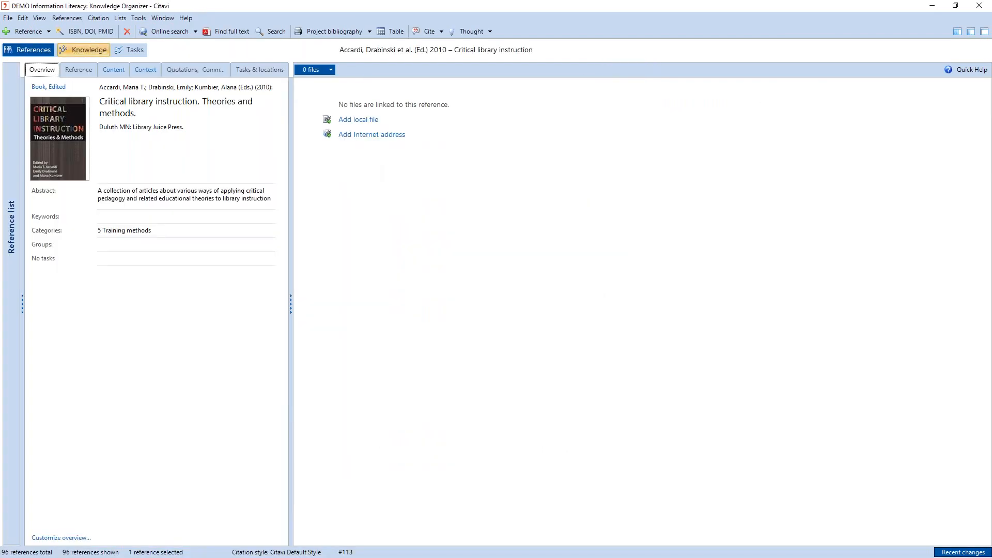
- Examine the sample project's knowledge items, including the ICT literacy framework comment, the ALA definition and category 2.1 Information literacy
left_click(81, 49)
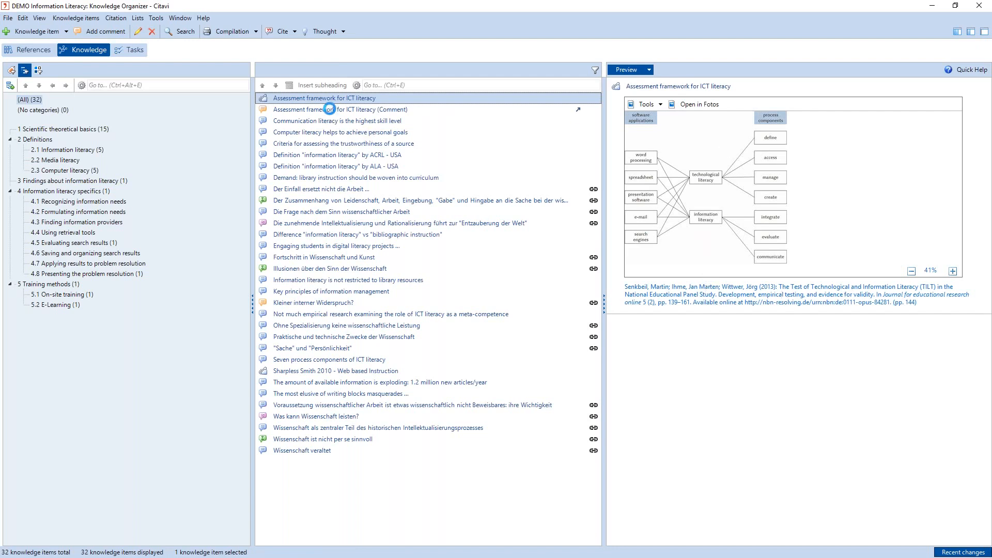
left_click(329, 110)
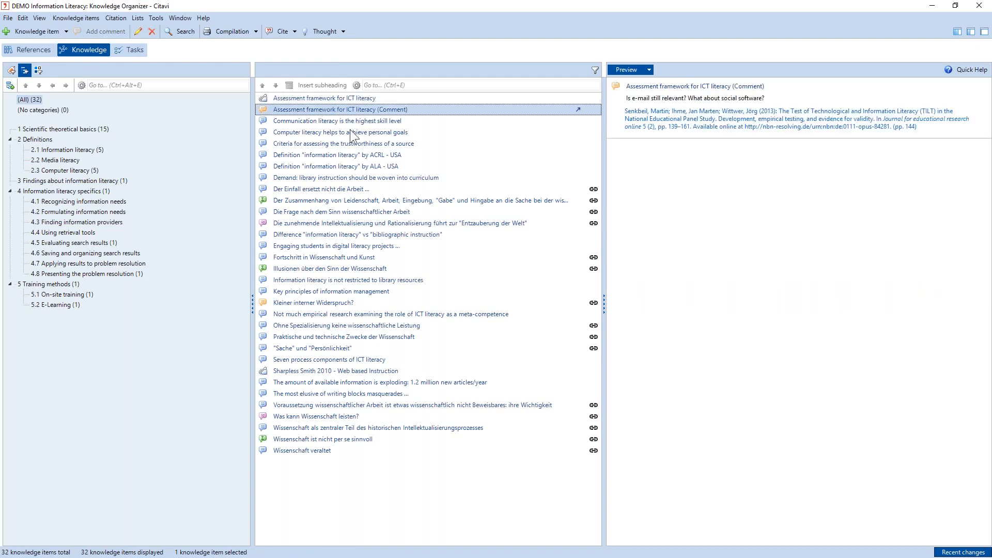
left_click(322, 167)
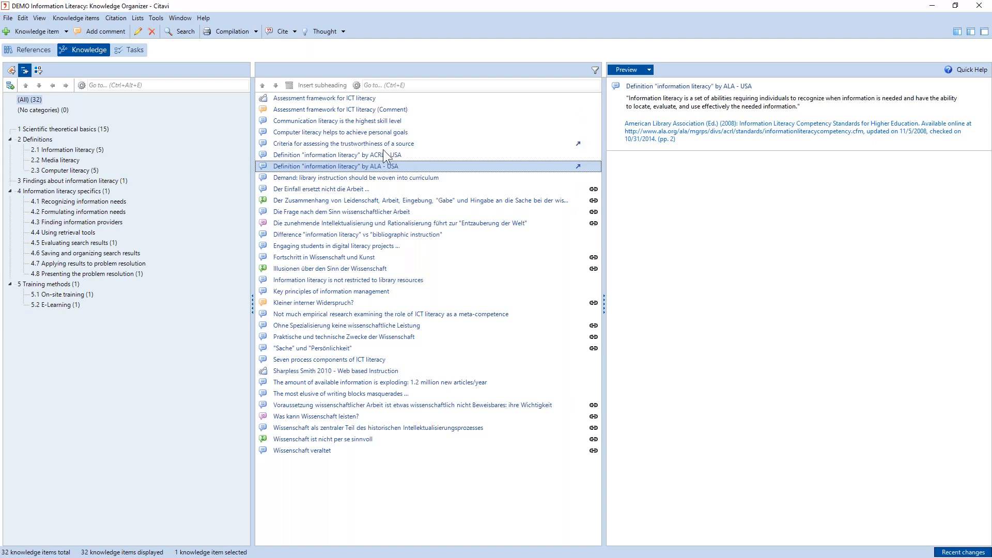
left_click(50, 150)
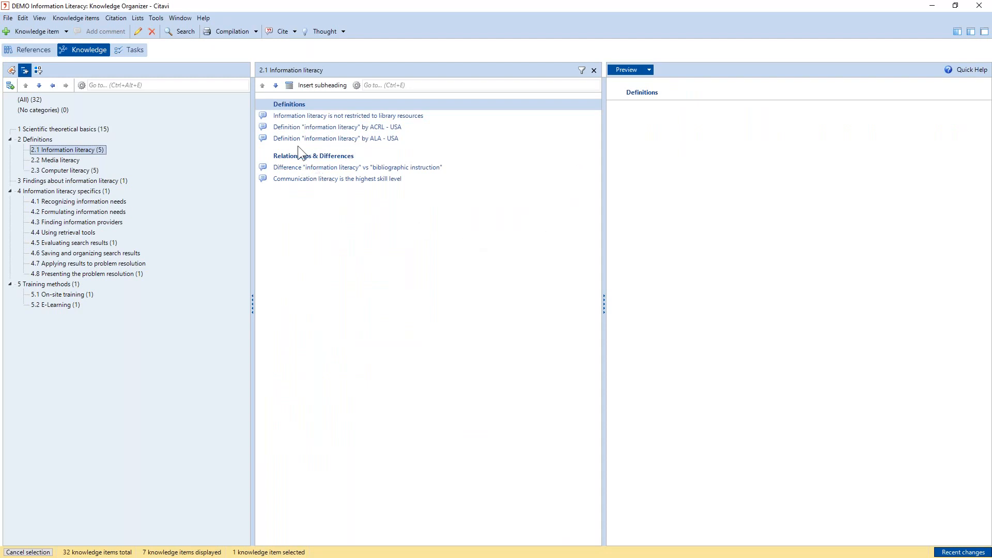
- Generate a printable compilation of the sample project's knowledge items and maximize its preview window
left_click(235, 32)
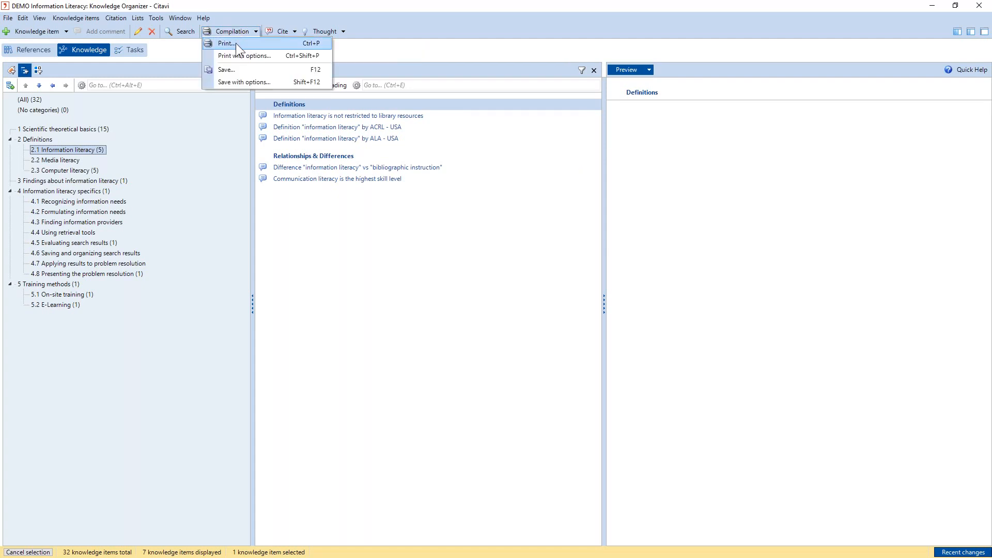
left_click(236, 43)
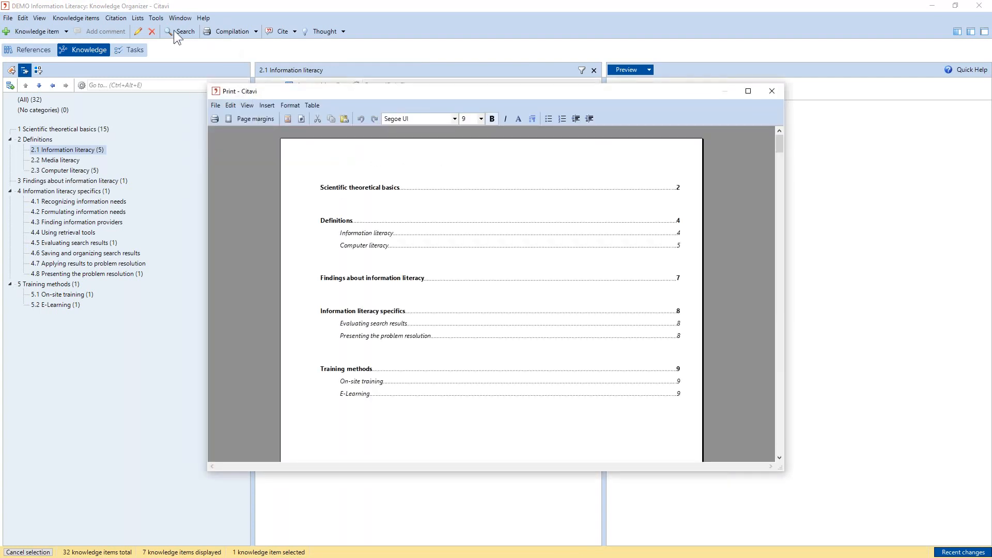
left_click_drag(577, 89, 566, 7)
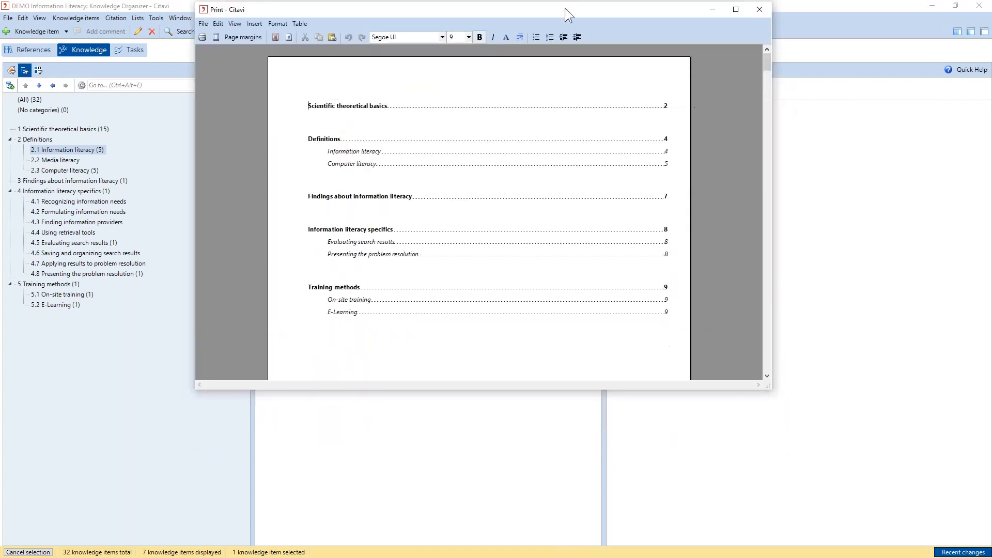
left_click(739, 10)
- Examine the compilation's category chapters, subheadings, quotations with their in-text citations, images and the closing publication bibliography
left_click_drag(984, 70, 986, 193)
scroll(457, 383, "down", 3)
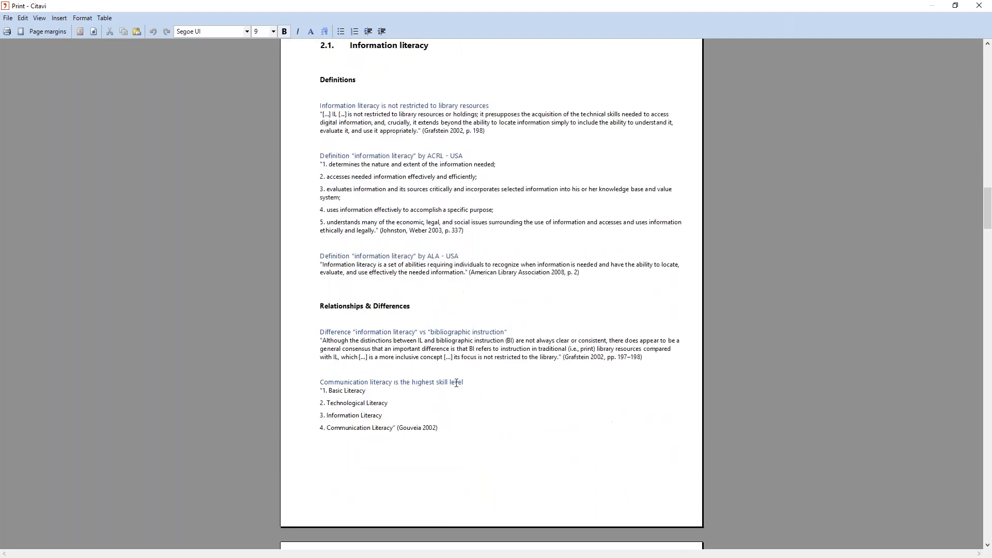
scroll(459, 388, "down", 12)
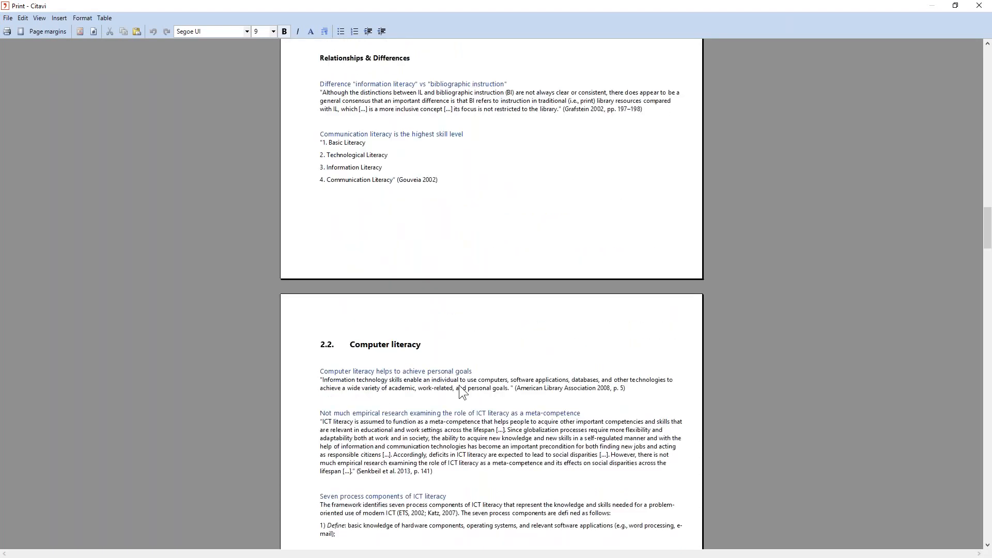
scroll(459, 387, "down", 9)
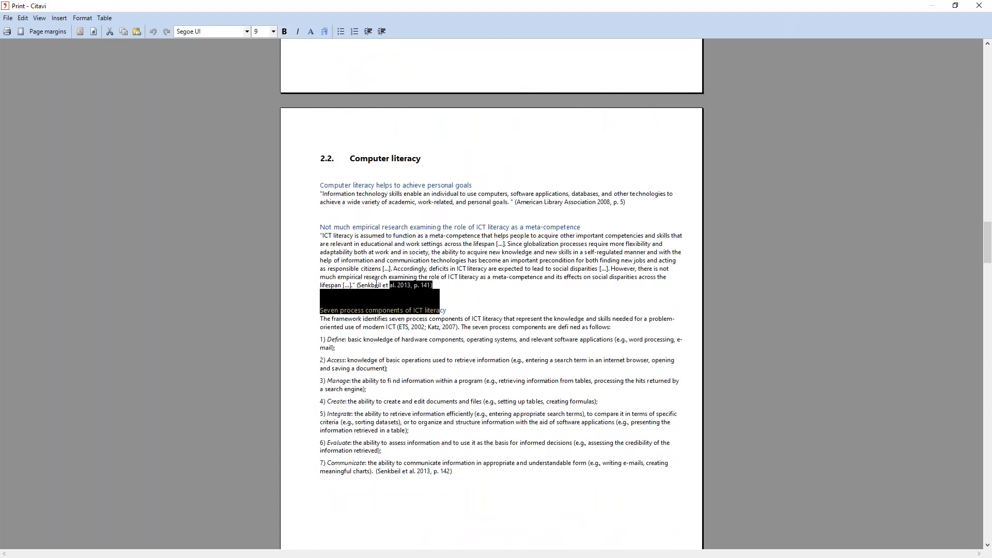
left_click(441, 286)
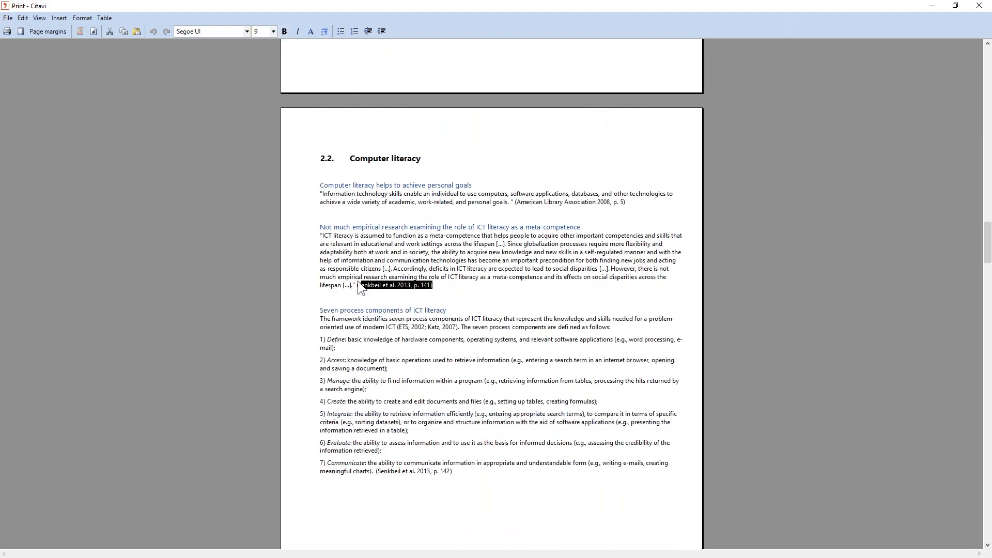
scroll(583, 348, "down", 2)
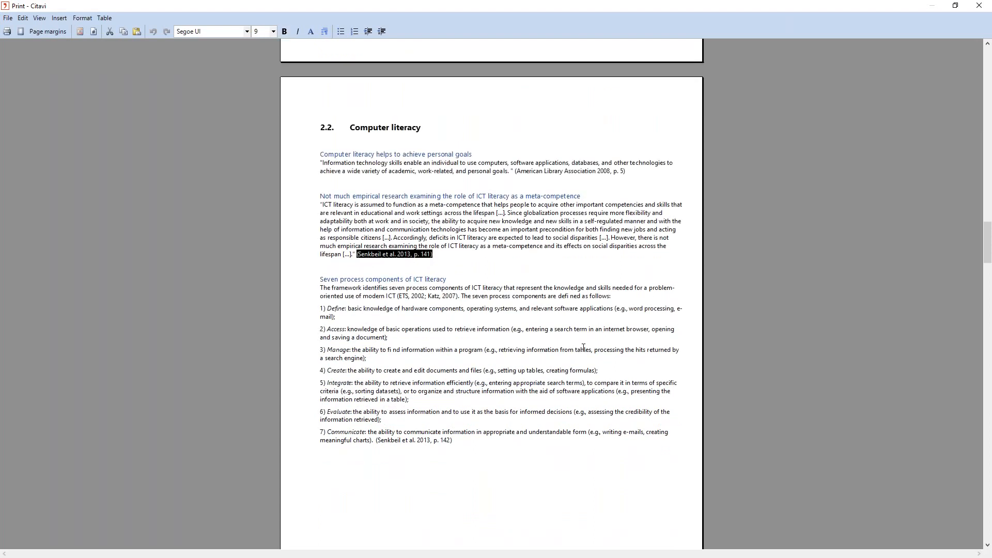
scroll(583, 348, "down", 3)
scroll(597, 288, "down", 15)
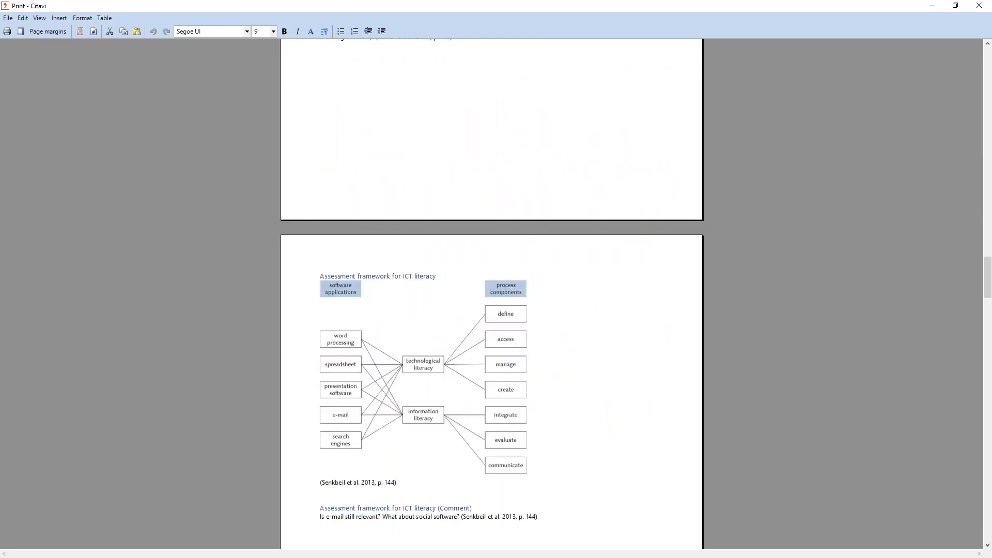
scroll(824, 376, "down", 17)
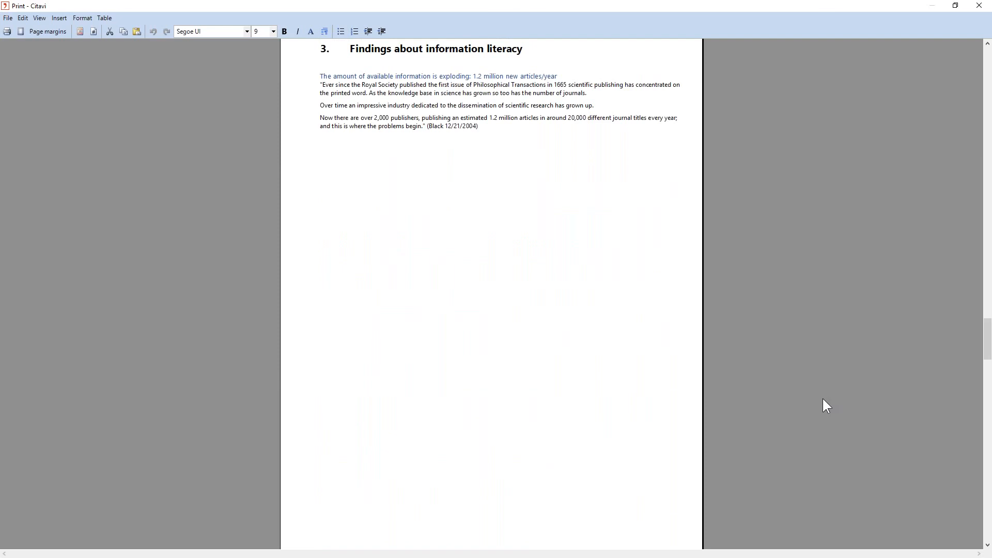
scroll(823, 398, "down", 18)
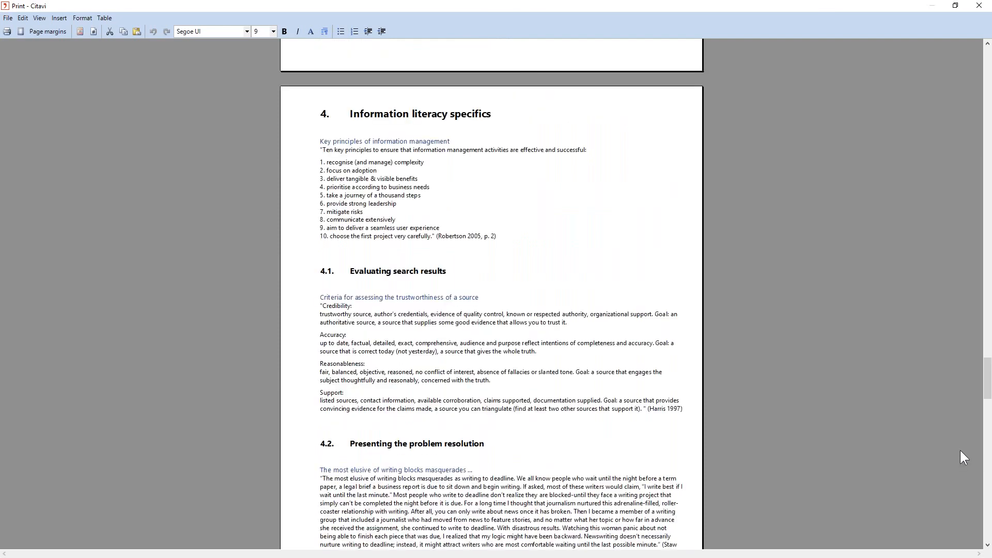
scroll(960, 451, "down", 8)
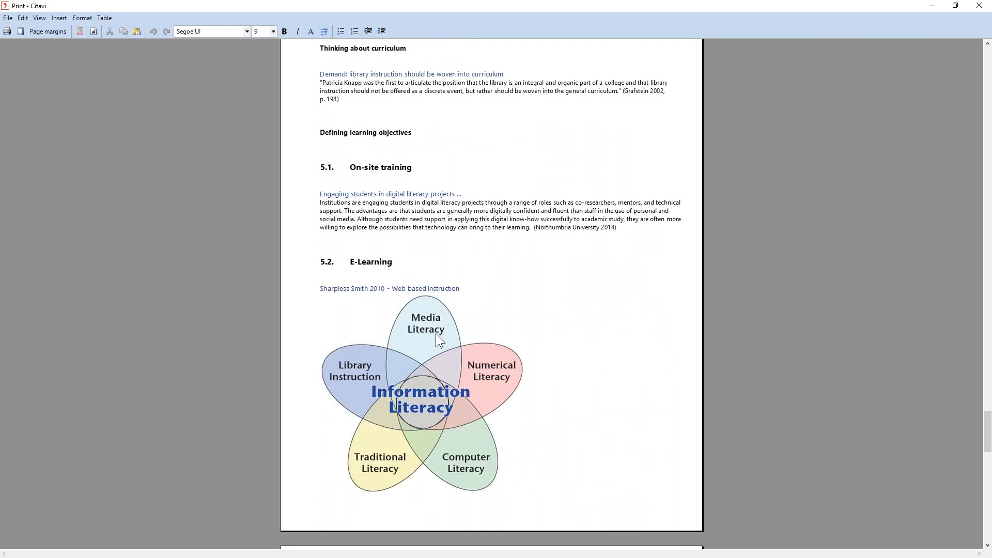
scroll(436, 334, "up", 1)
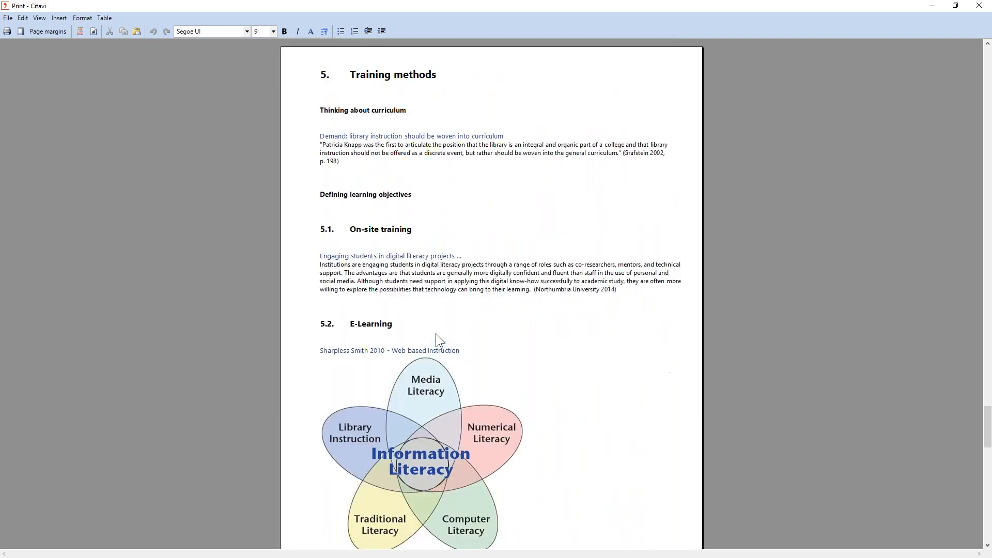
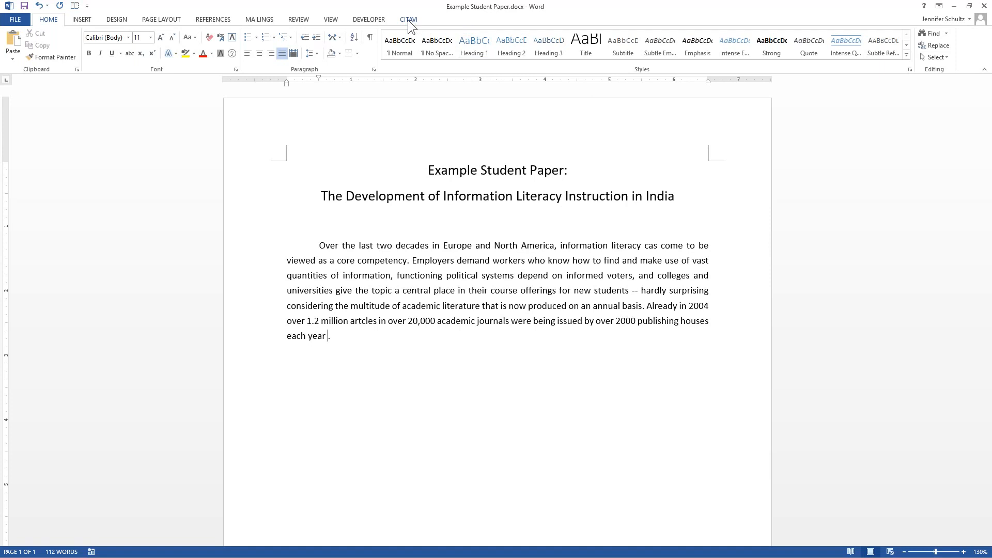
- Show the Citavi pane in the Example Student Paper document and display the project's knowledge items in it
left_click(392, 13)
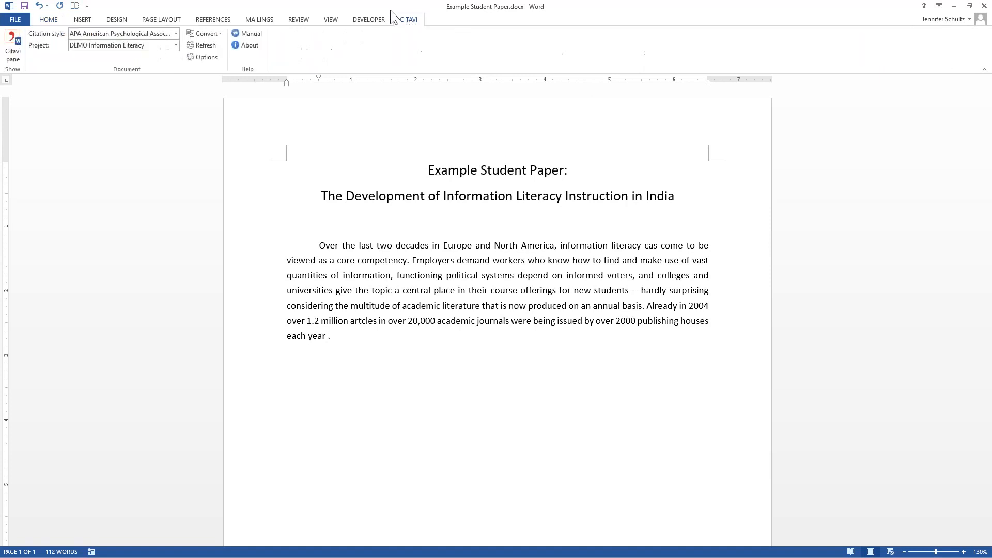
left_click(15, 44)
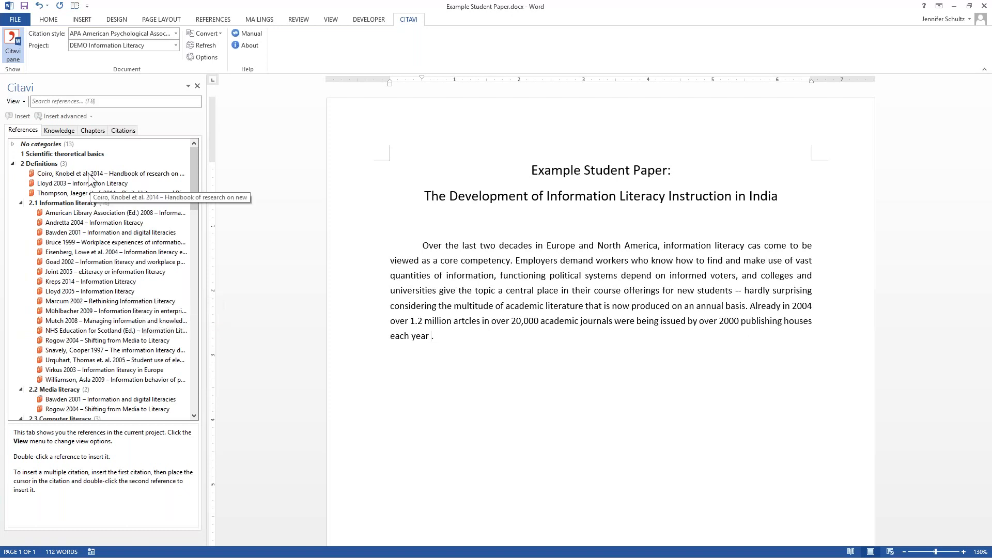
left_click(57, 129)
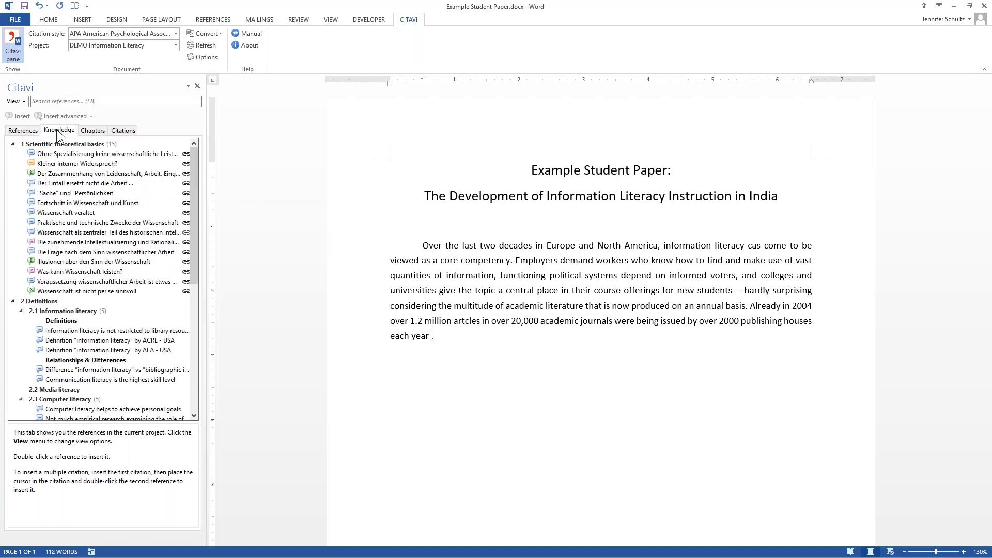
- Examine the categorized quotations and thoughts, including categories 2 Definitions, 3 Findings about information literacy and 4 Information literacy specifics
scroll(119, 195, "down", 6)
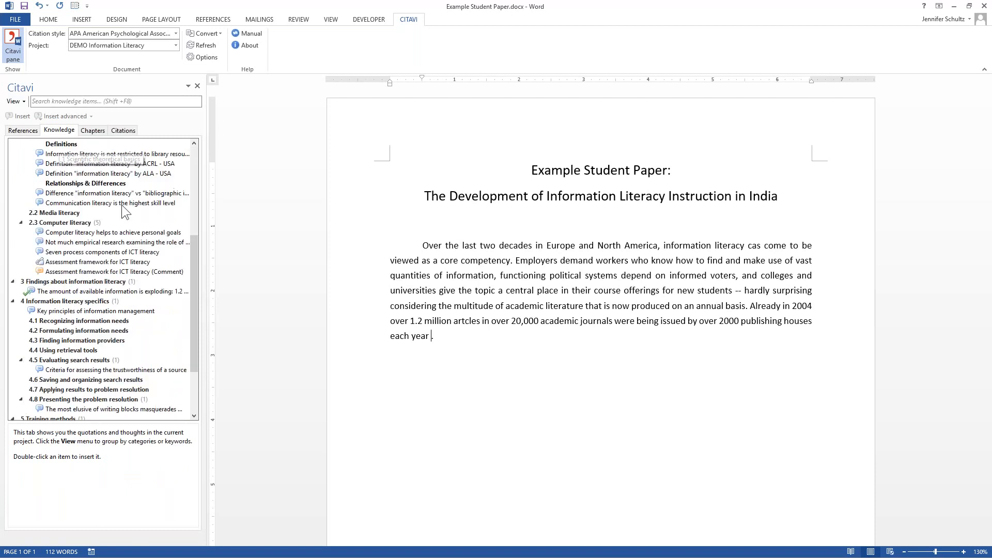
scroll(123, 212, "up", 2)
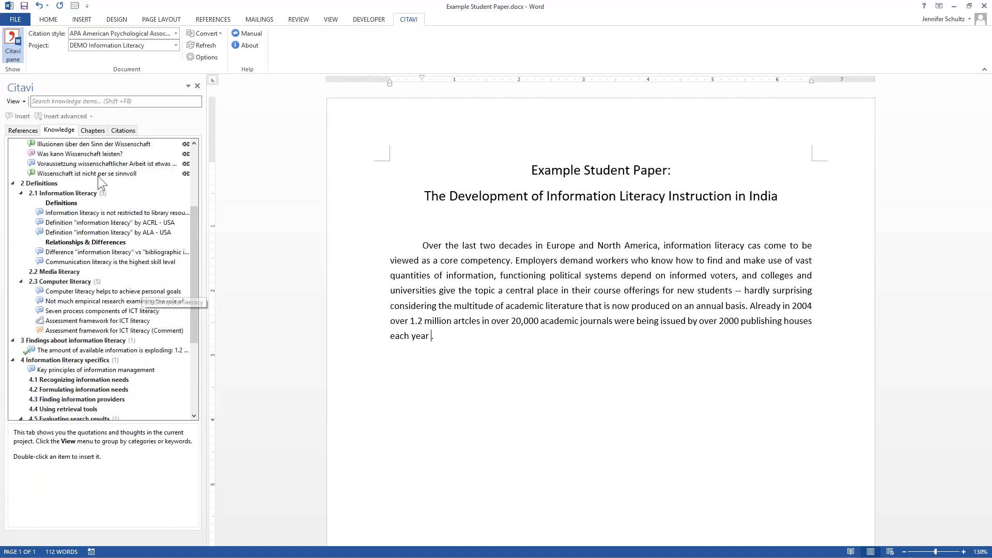
scroll(108, 233, "up", 3)
scroll(95, 230, "down", 2)
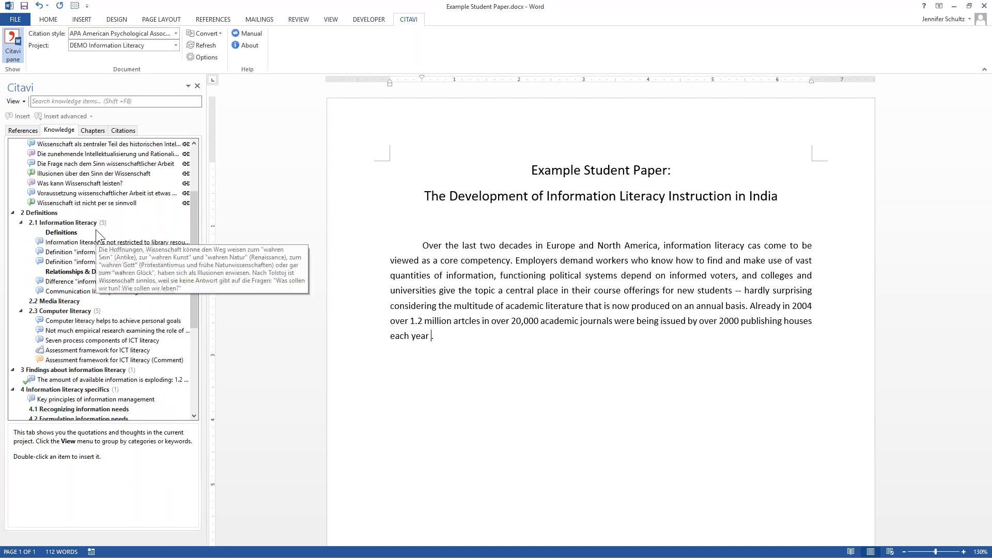
scroll(97, 232, "down", 2)
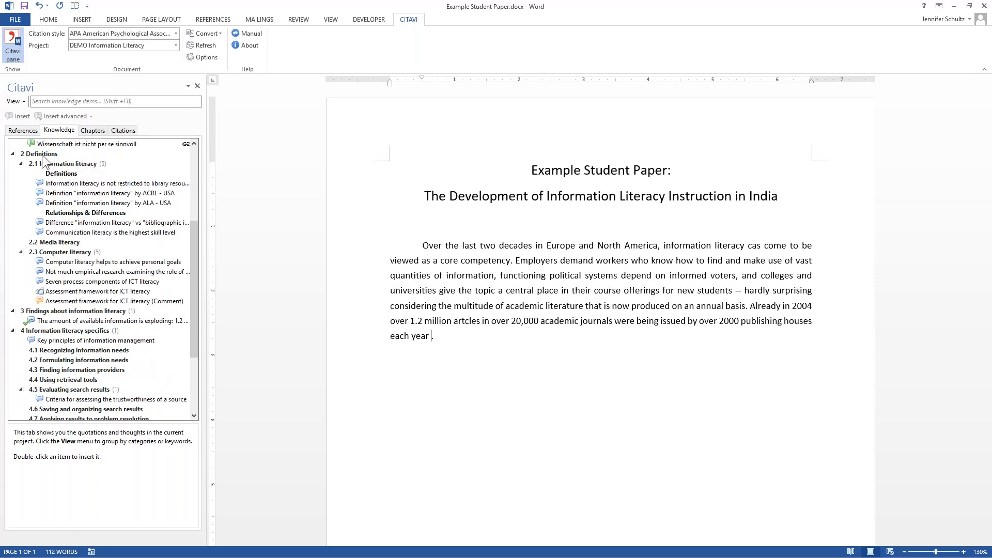
scroll(194, 252, "up", 1)
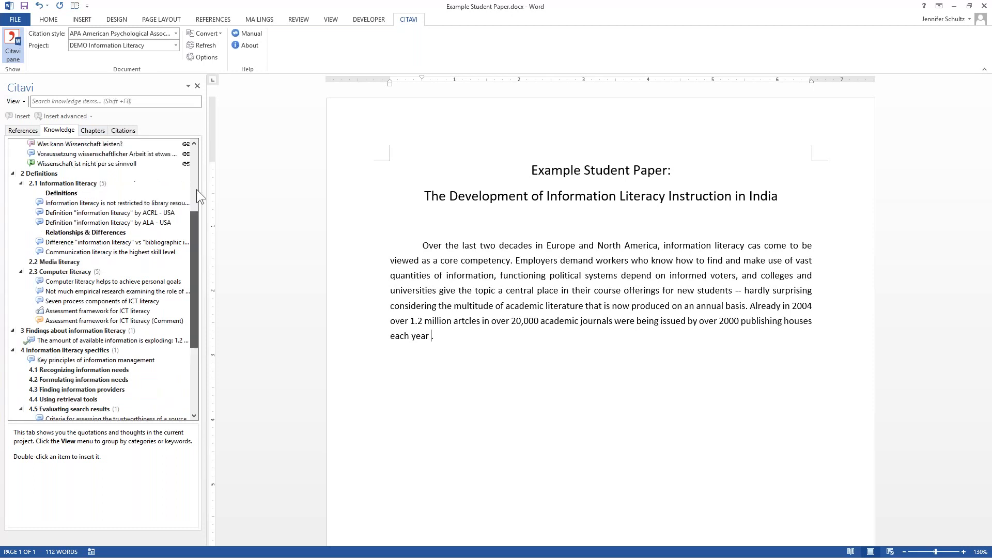
scroll(197, 189, "up", 5)
- Try inserting the category Scientific theoretical basics as a heading after the opening paragraph, and undo the insertion
right_click(83, 145)
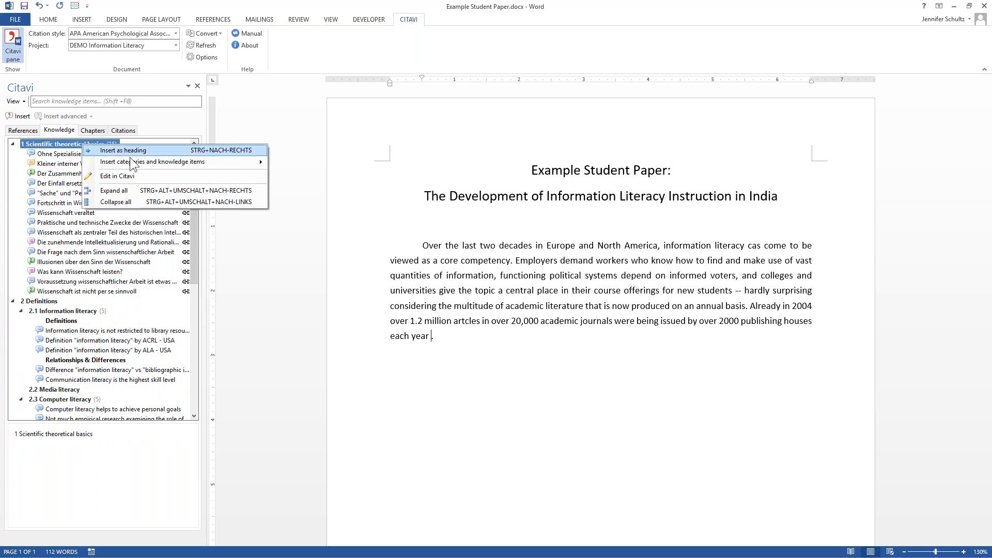
left_click(466, 342)
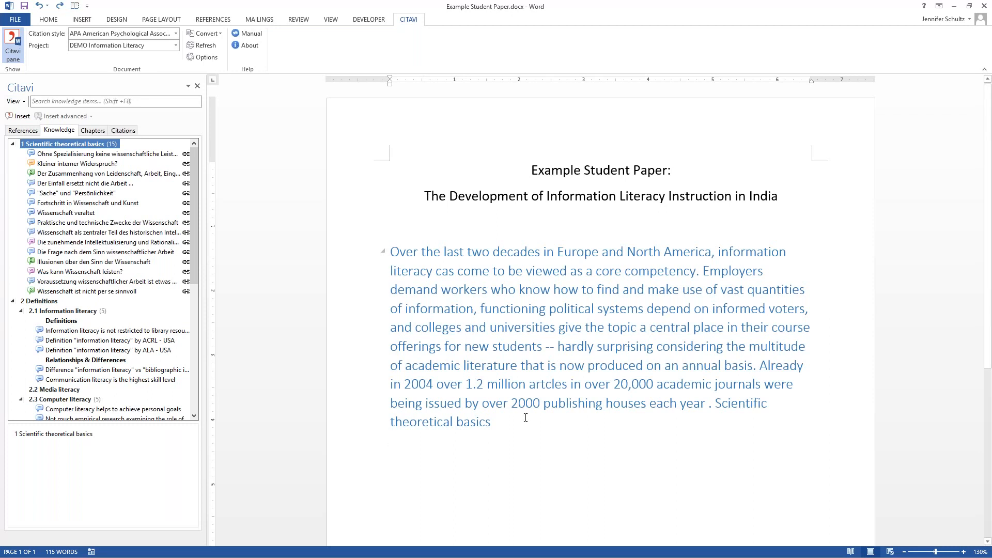
key("ctrl+z")
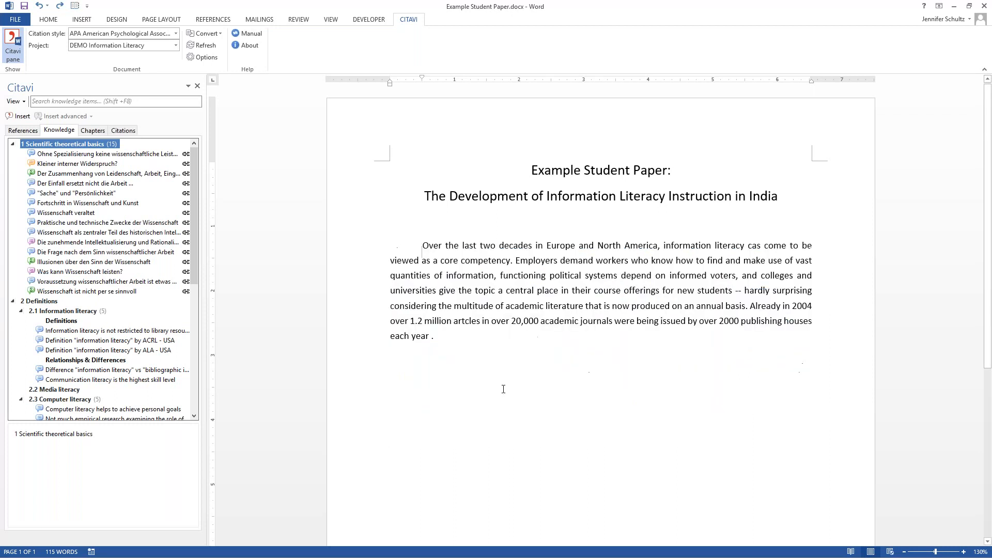
key("ctrl+z")
- Insert all categories as headings below the opening paragraph, leaving out their knowledge items
right_click(75, 149)
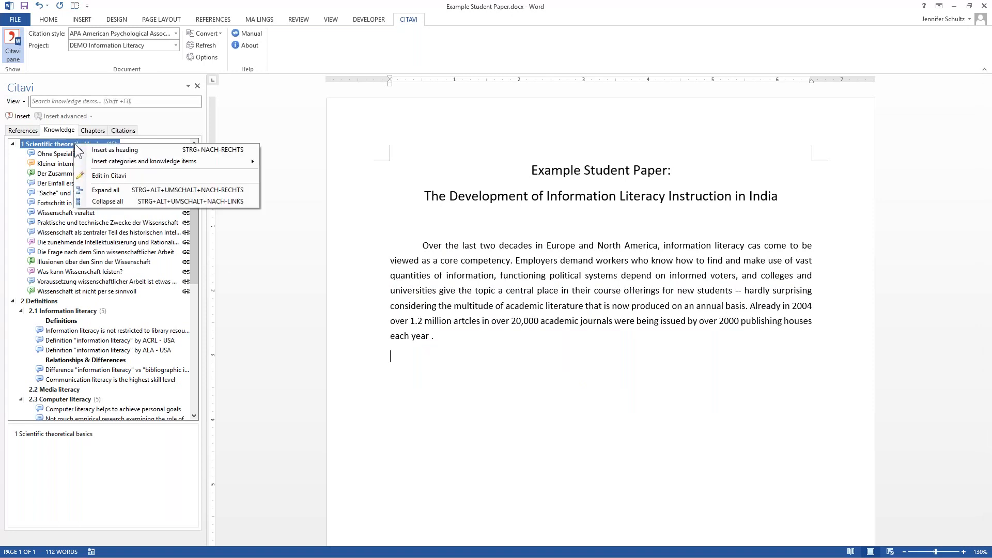
mouse_move(160, 161)
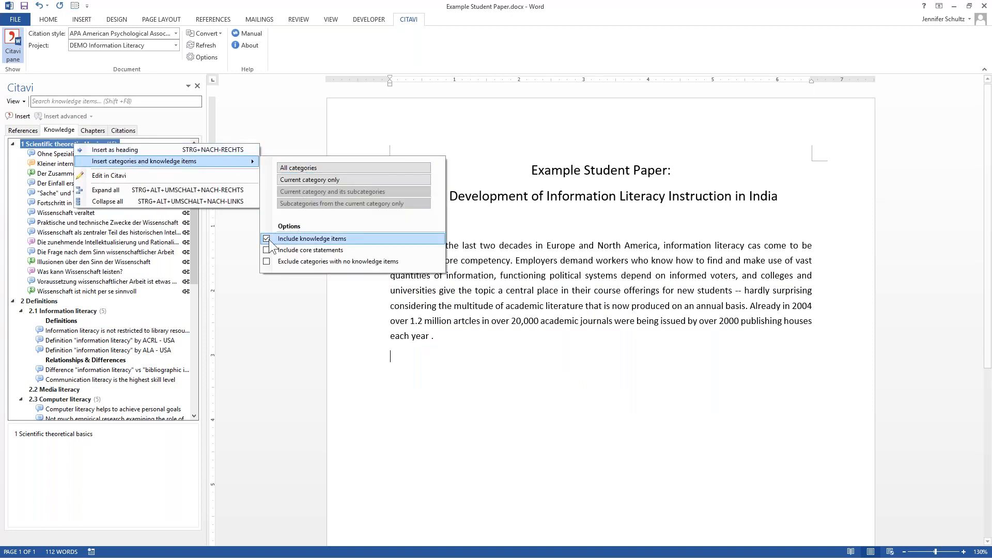
left_click(305, 166)
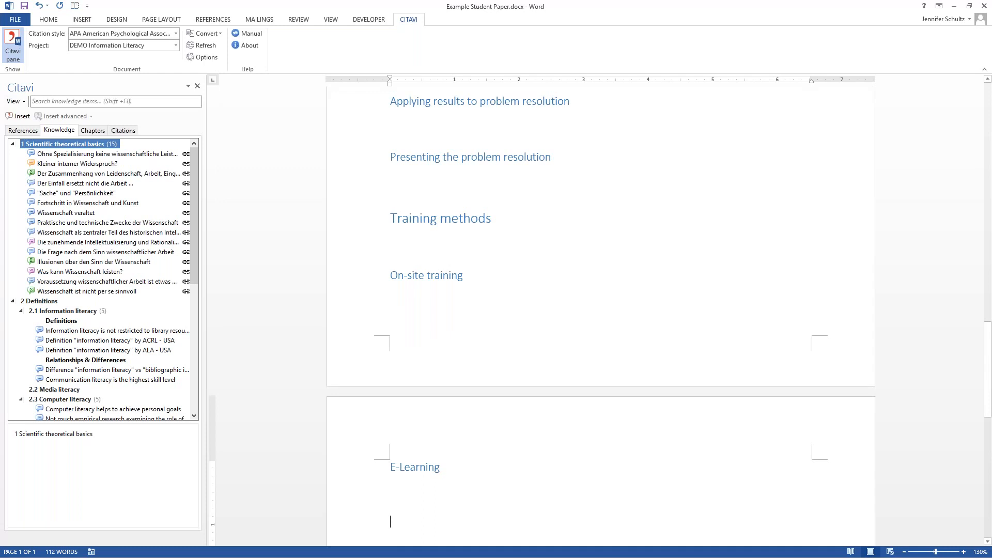
scroll(470, 338, "up", 1)
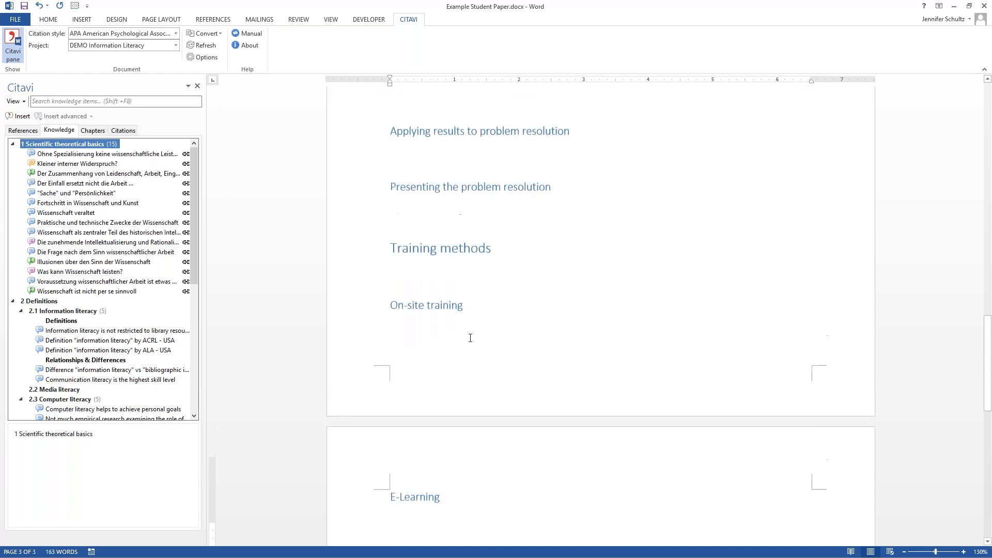
scroll(471, 338, "up", 1)
- Display the project's sources by document chapter and place the insertion point under the Definitions heading
left_click(92, 131)
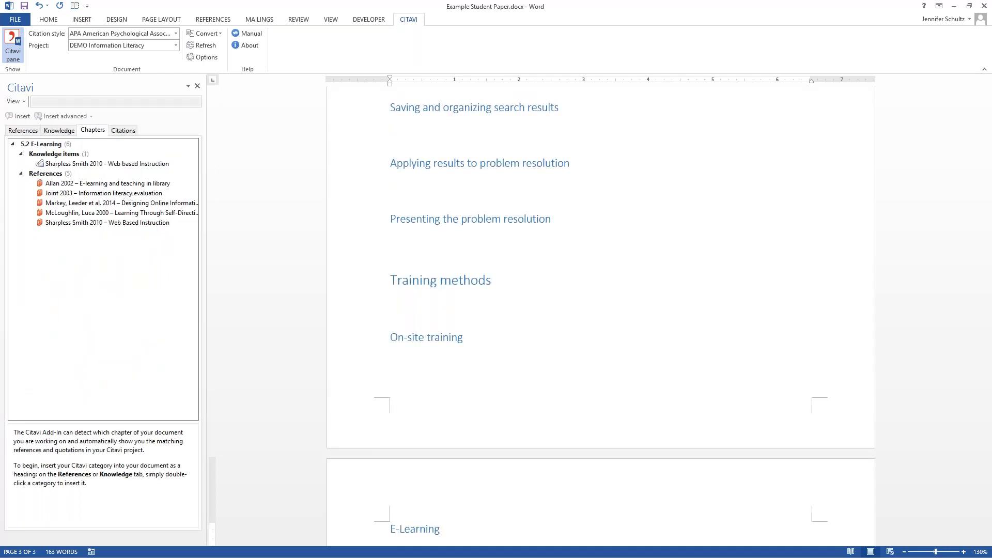
scroll(507, 288, "up", 4)
scroll(521, 298, "up", 20)
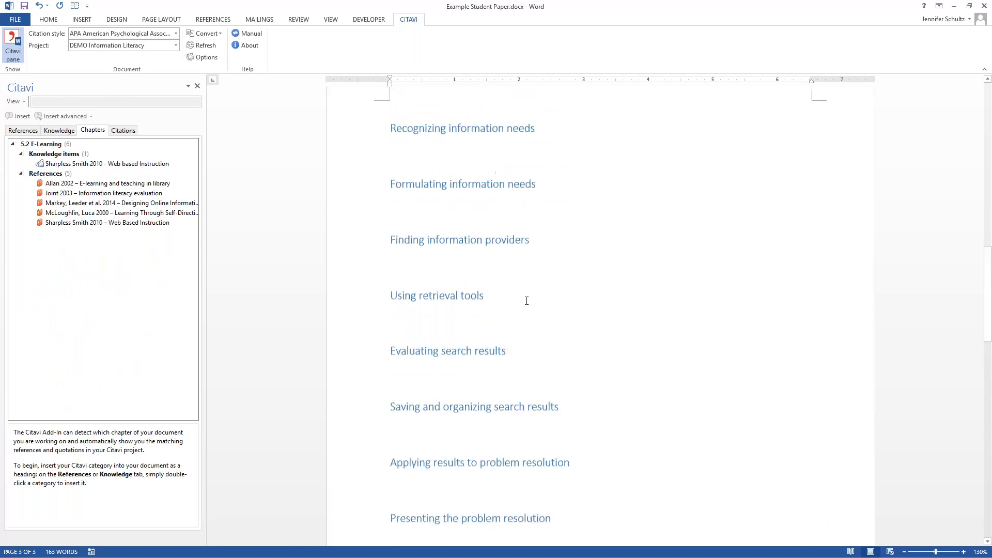
scroll(525, 306, "up", 4)
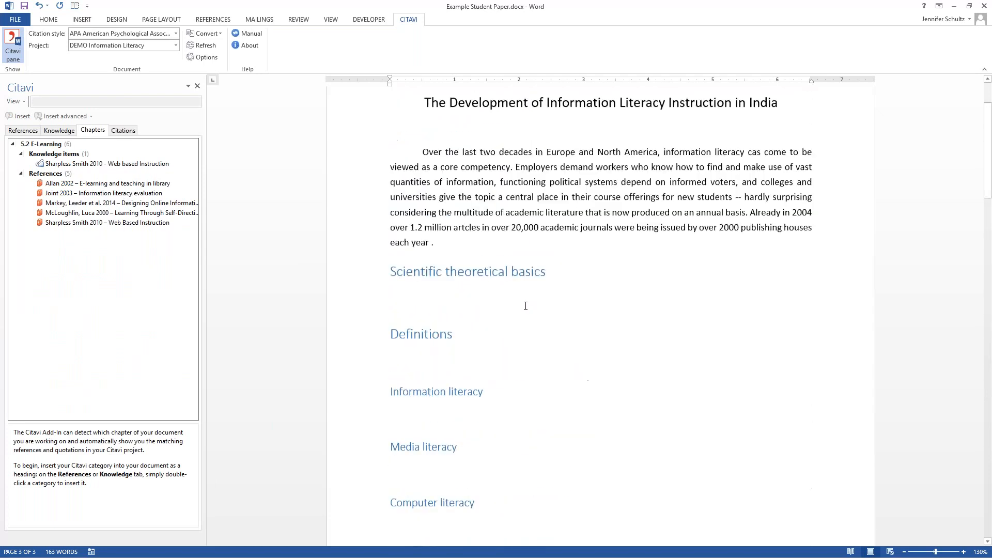
scroll(526, 306, "down", 4)
left_click(403, 216)
left_click(401, 205)
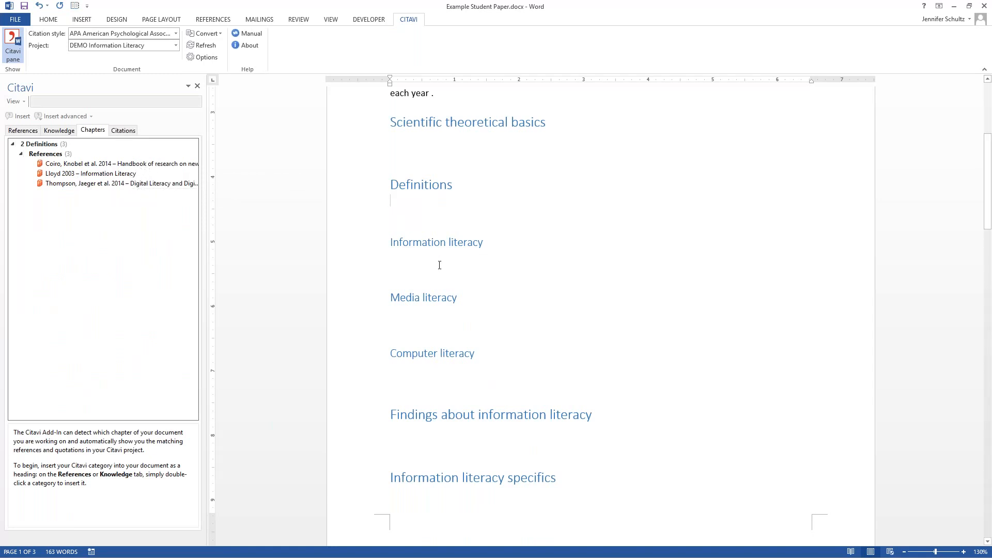
- Insert the Lloyd 2003 – Information Literacy reference as a citation under the Definitions heading
scroll(440, 257, "down", 1)
scroll(439, 249, "down", 1)
left_click(66, 173)
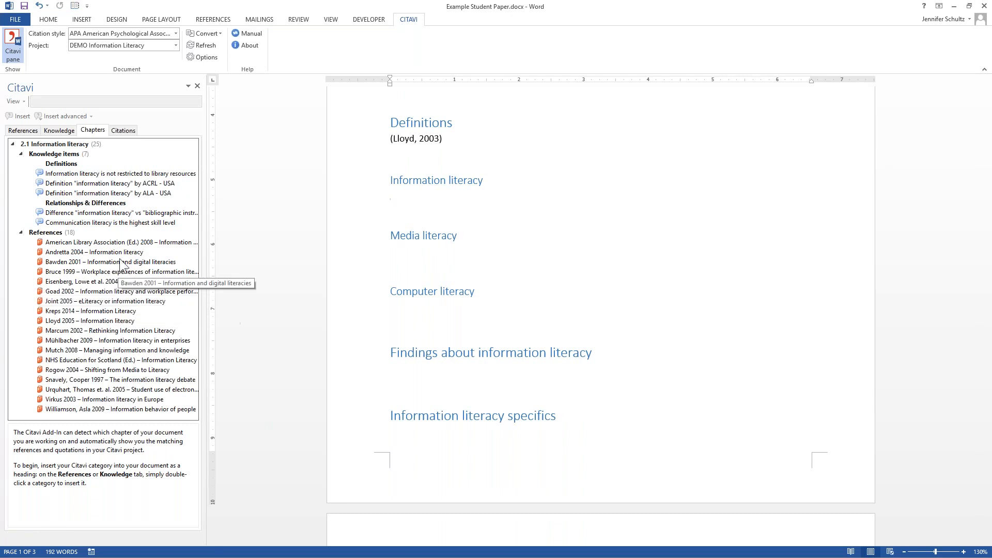
- Insert the quotation "Information literacy is not restricted to library resources" under the Information literacy heading and select its citation
left_click(85, 175)
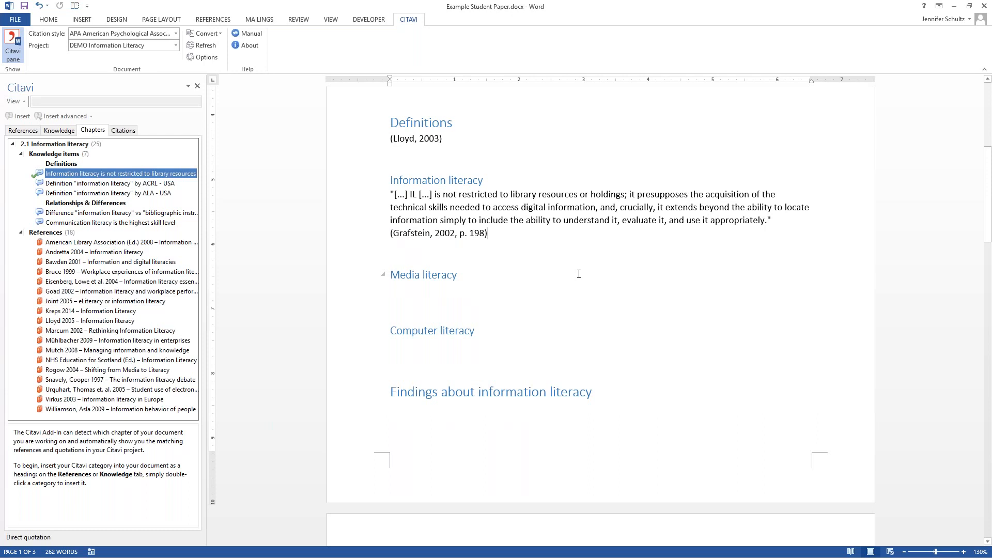
left_click(408, 233)
- Search the references for "blac" and cite Black 2004 – The Future of Published Science at the end of the opening paragraph
left_click_drag(989, 248, 991, 194)
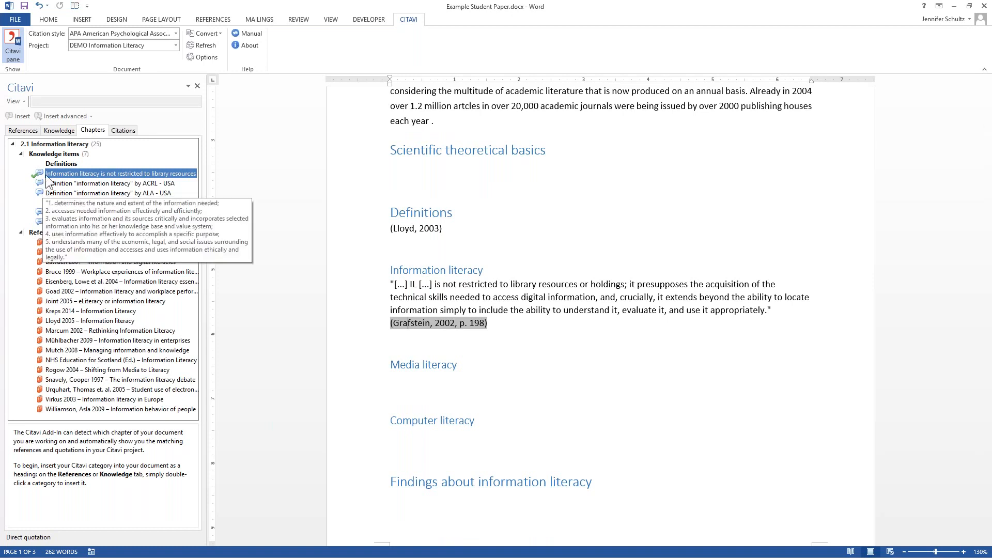
left_click_drag(988, 163, 991, 140)
left_click(444, 292)
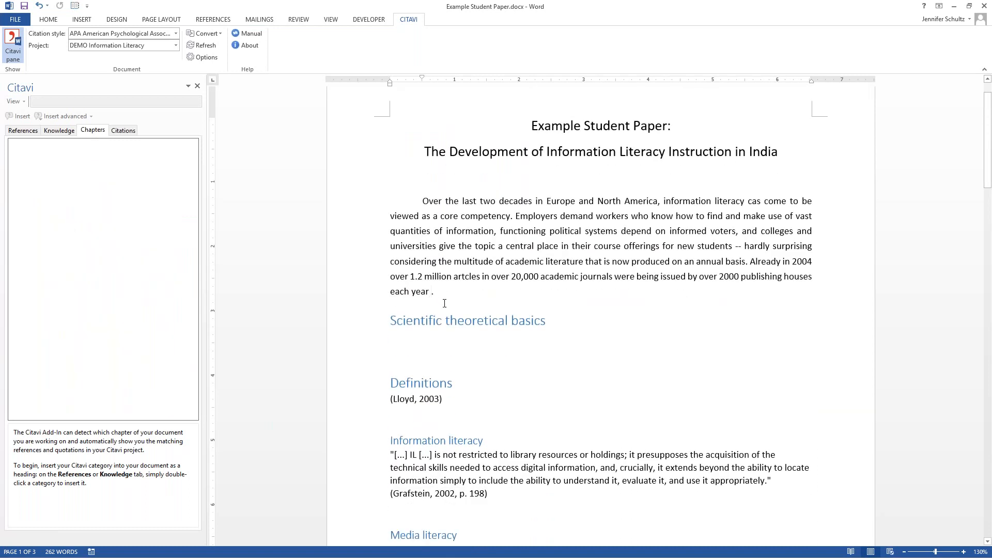
left_click(32, 132)
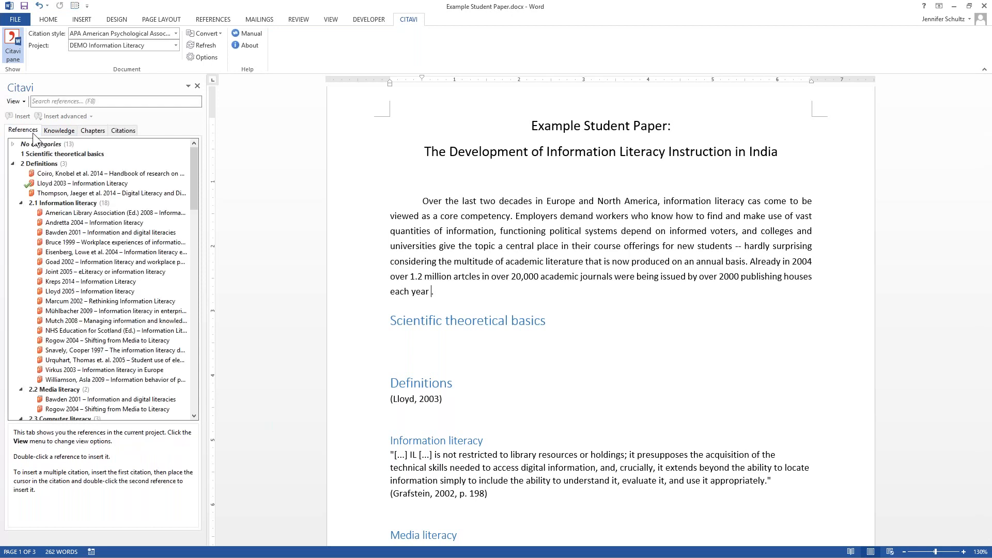
left_click(66, 101)
type("blac")
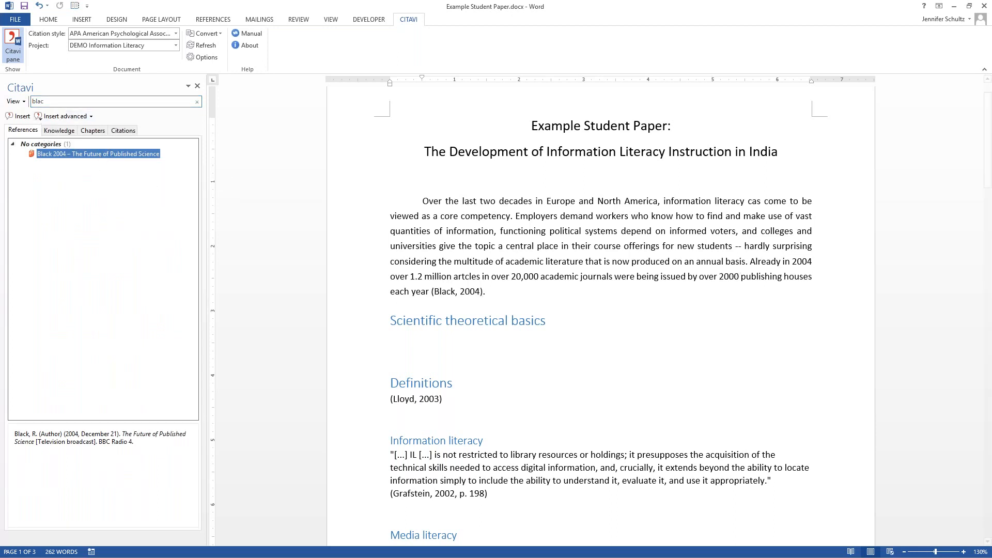
left_click(461, 308)
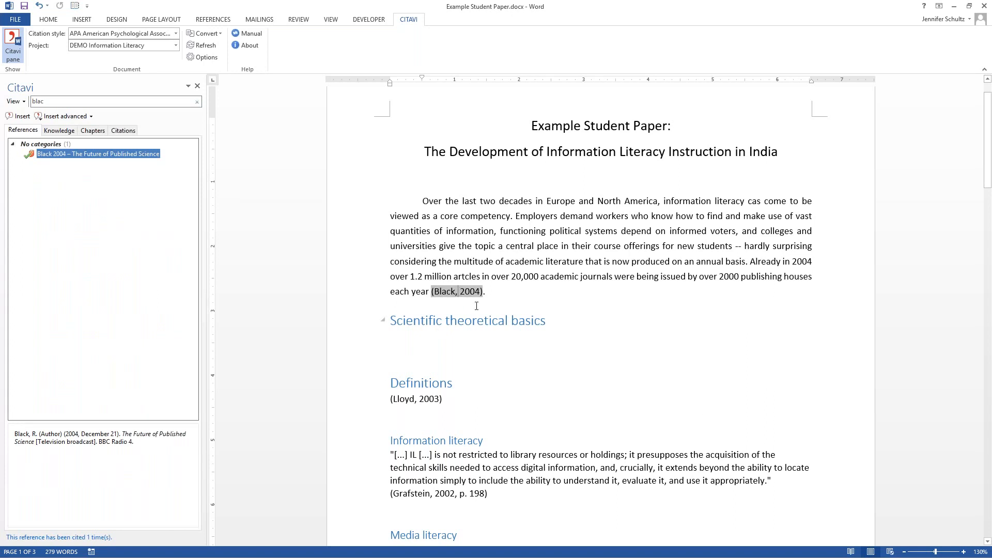
- Set the page range of the Black 2004 citation to 24
left_click(126, 130)
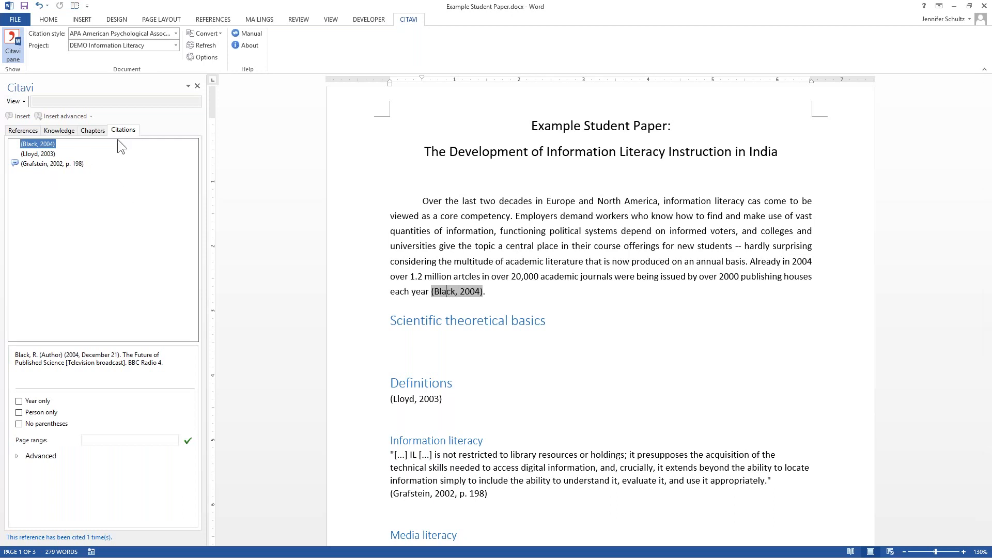
left_click(99, 440)
type("24")
key("Return")
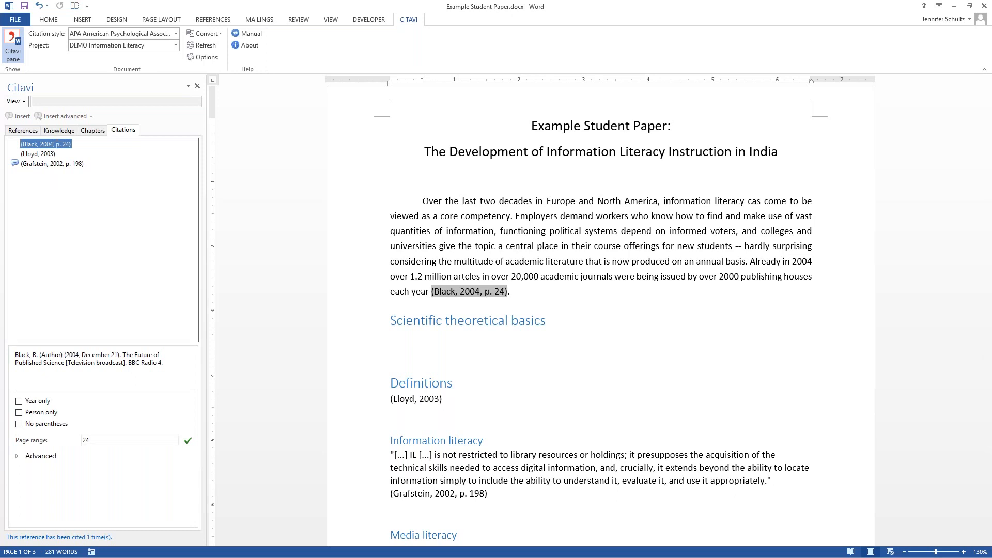
left_click(697, 417)
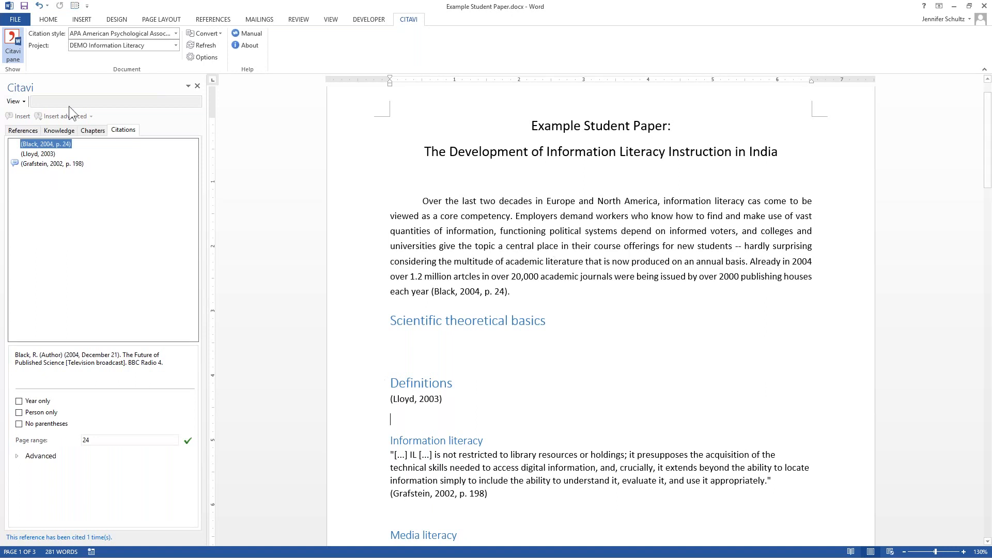
- Clear the reference search and cite Andretta 2004 – Information literacy in Person (Year) format under the Scientific theoretical basics heading
left_click(23, 131)
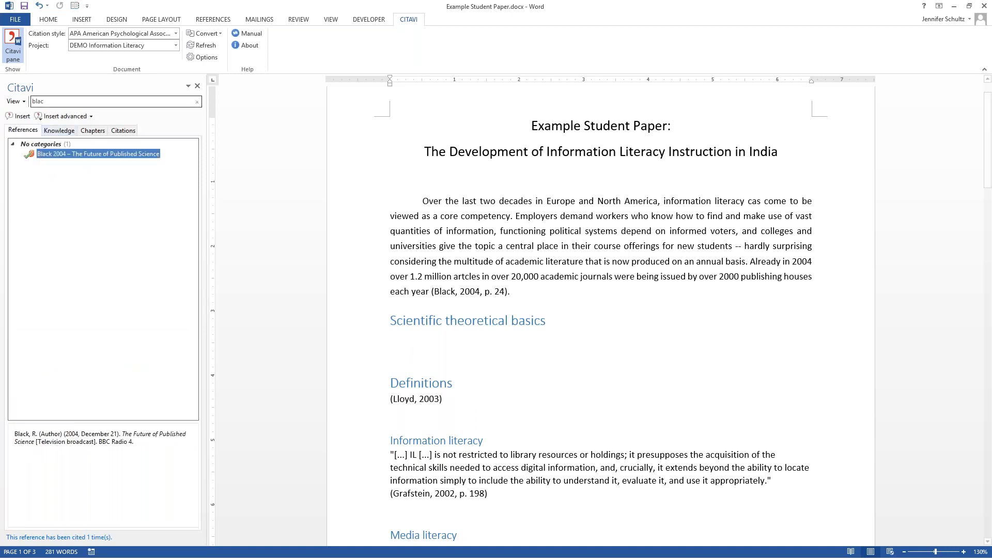
left_click(197, 102)
left_click(419, 337)
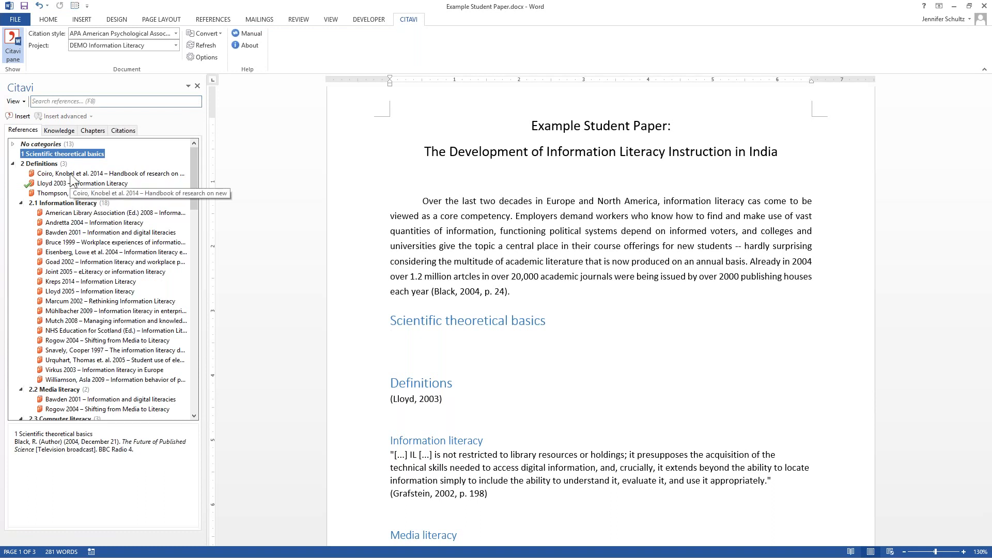
left_click(66, 223)
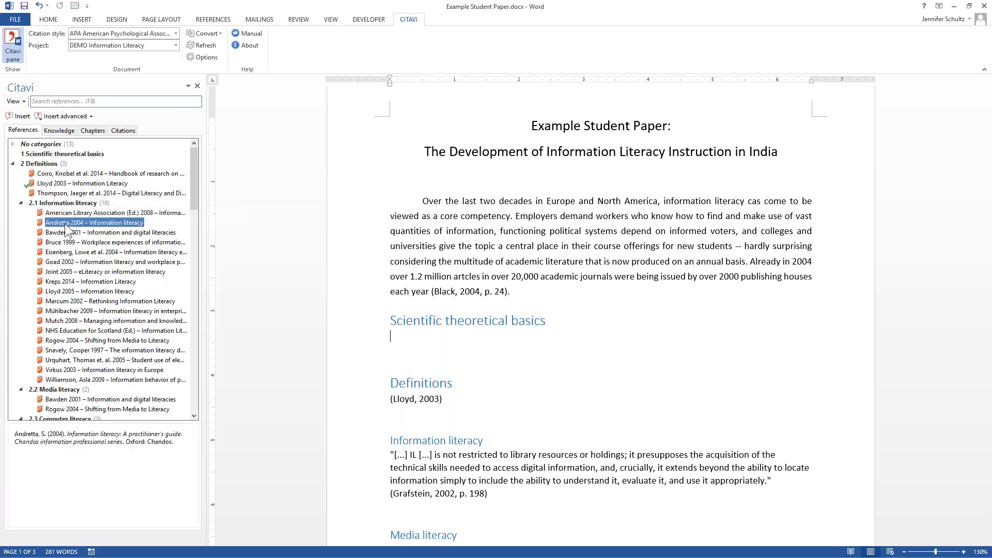
left_click(79, 118)
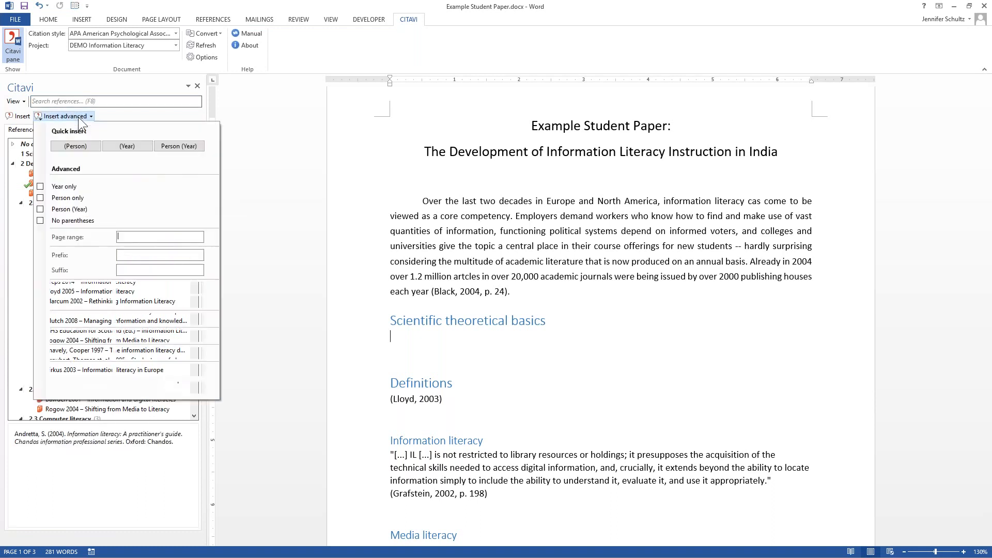
left_click(189, 147)
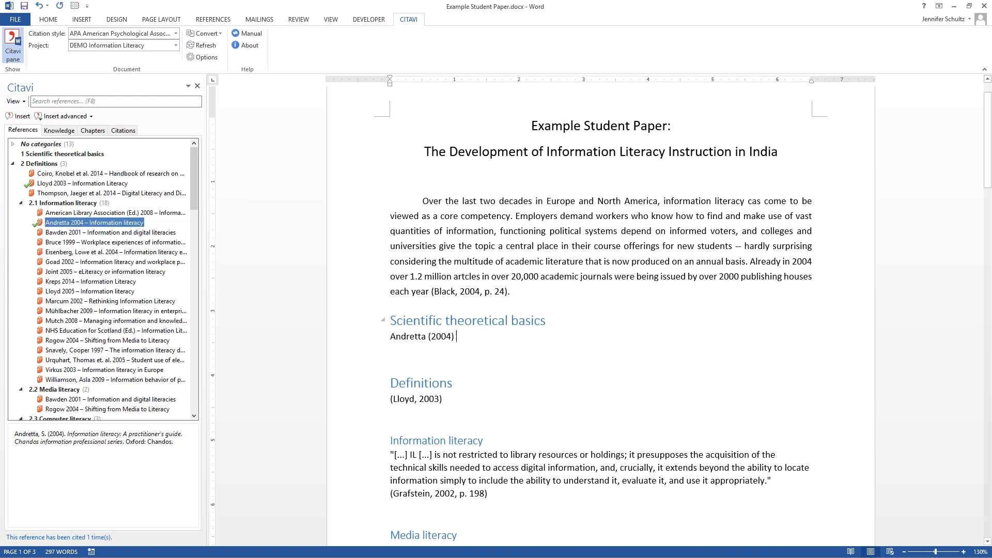
- Continue the sentence after the Andretta (2004) citation with the text "has stated that..."
type("has ")
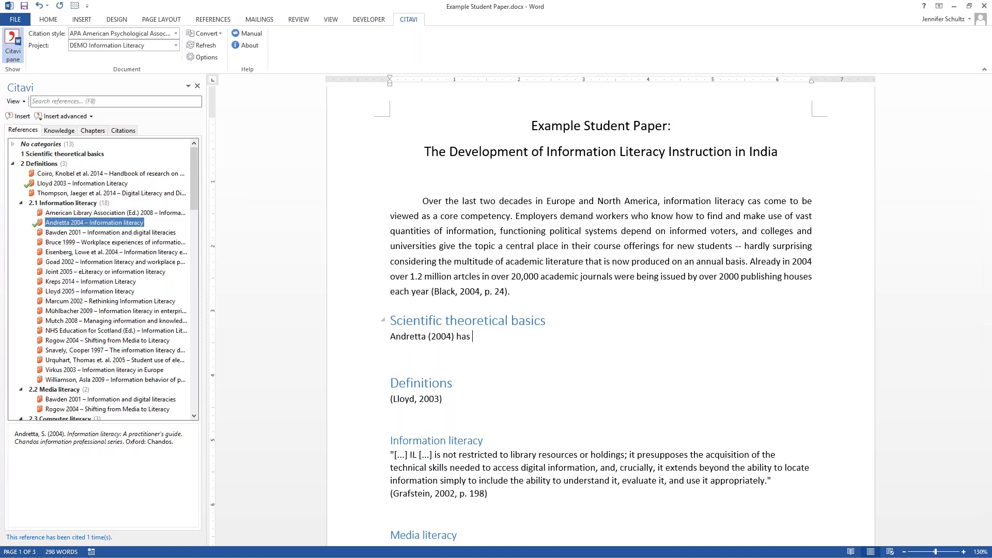
type("stated that.")
type("..")
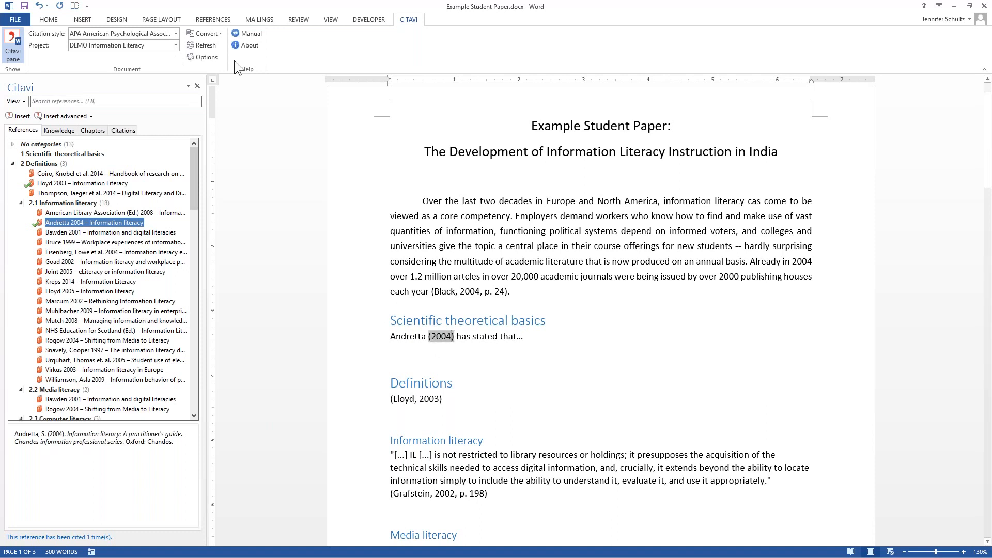
- Filter the citation styles available to add by the system "In-text citation: author date" and the language English
left_click(176, 34)
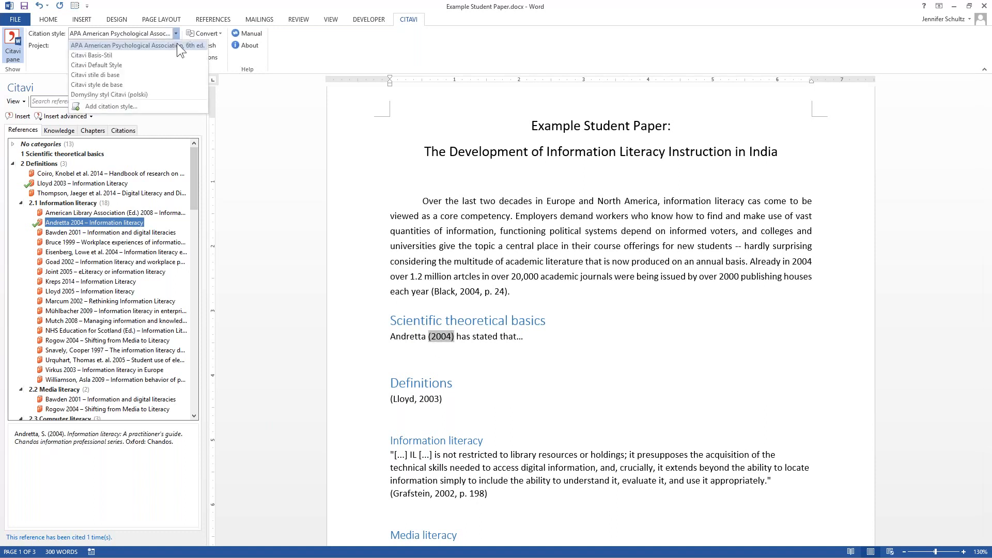
left_click(142, 104)
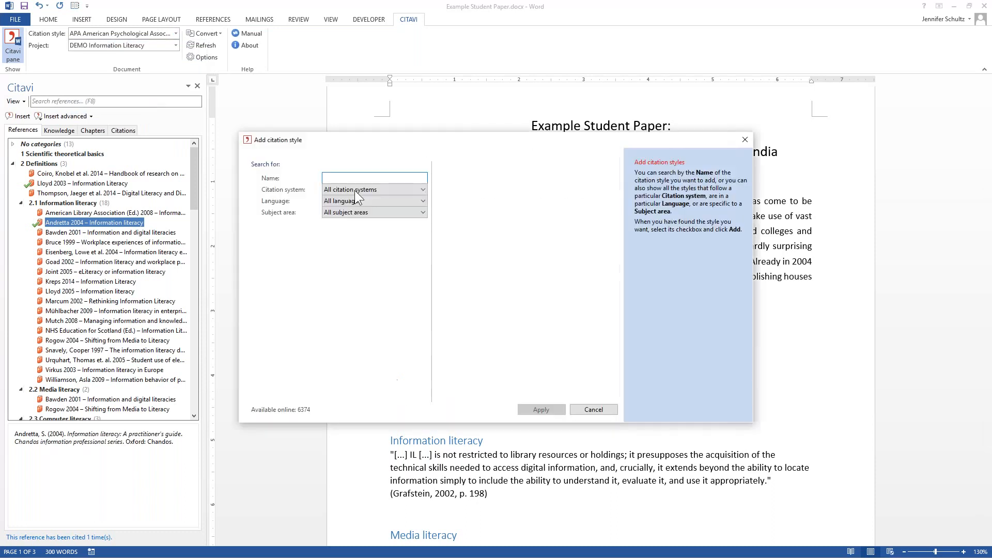
left_click(354, 191)
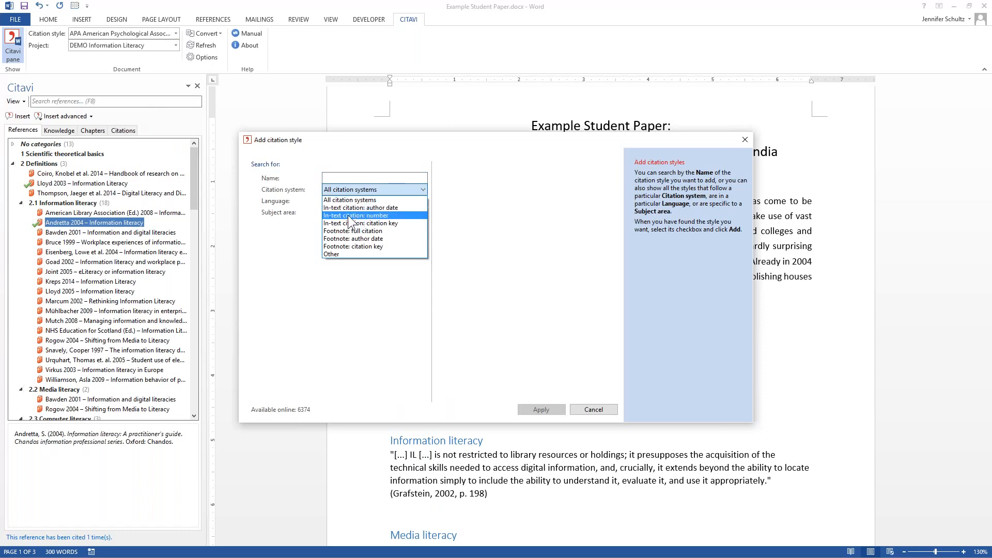
left_click(356, 207)
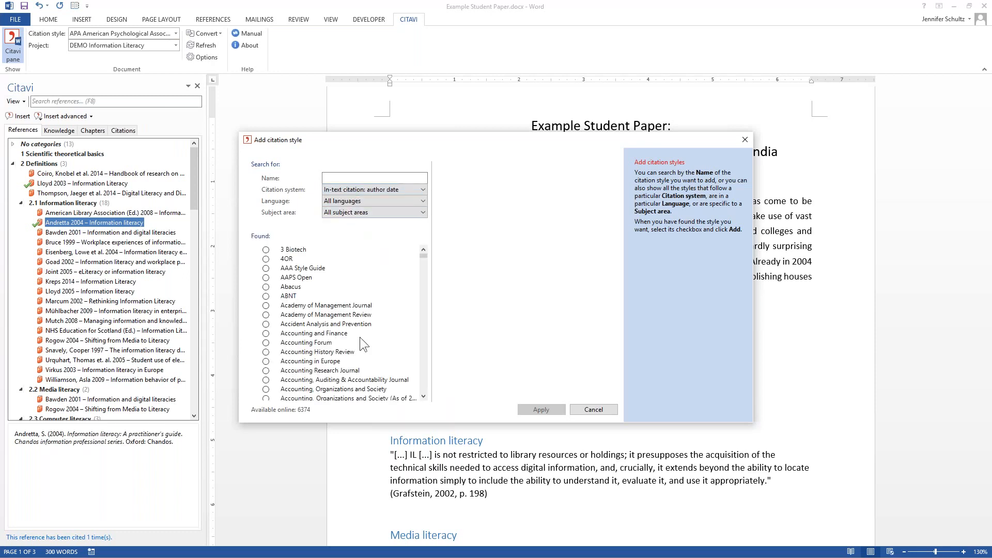
left_click_drag(424, 394, 421, 380)
left_click(375, 201)
left_click(376, 219)
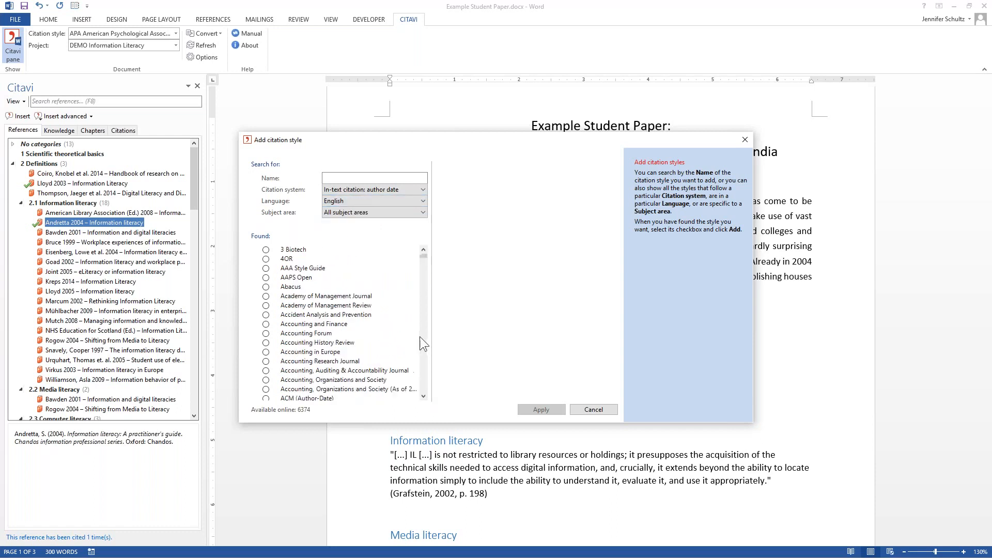
- Preview the Academy of Management Journal citation style and apply it to the document
left_click(345, 297)
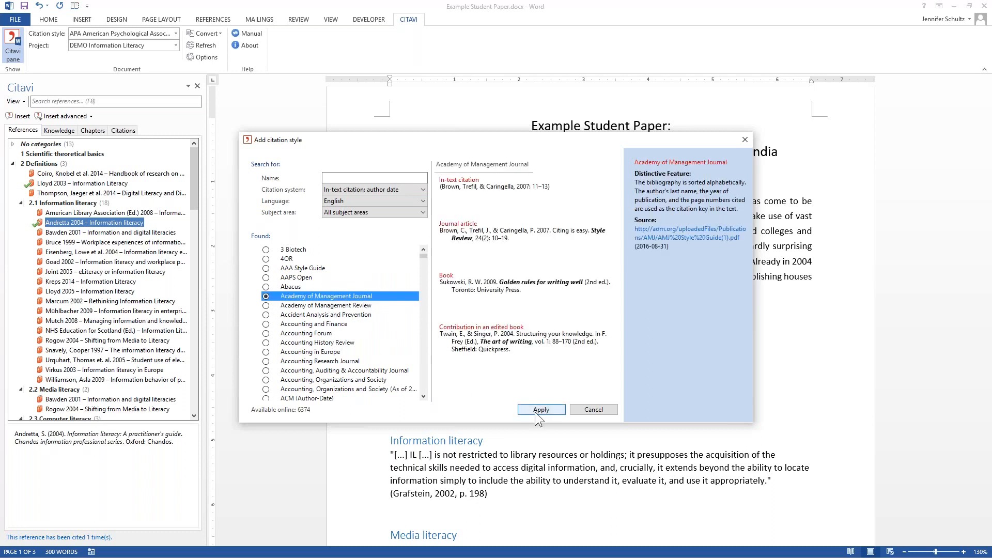
left_click_drag(482, 187, 468, 187)
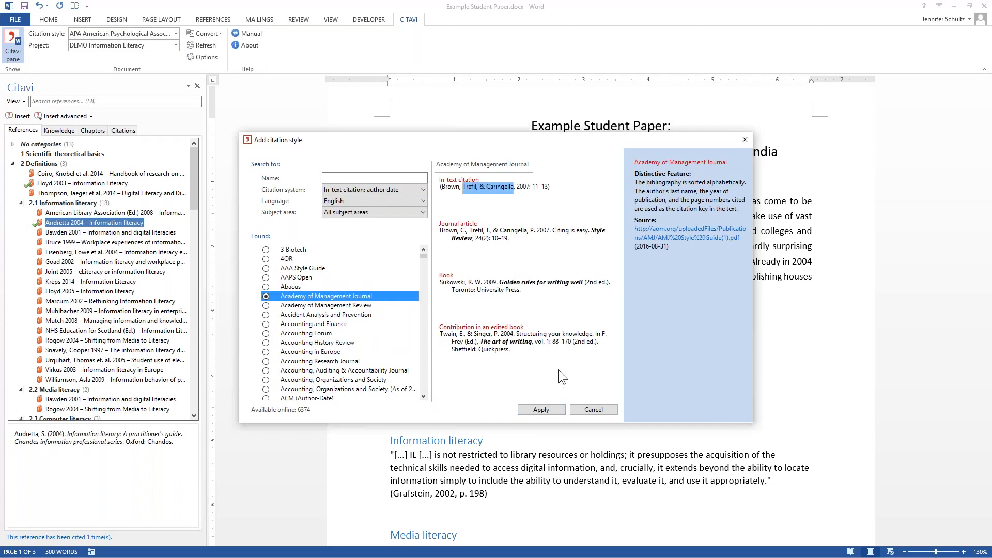
left_click(538, 412)
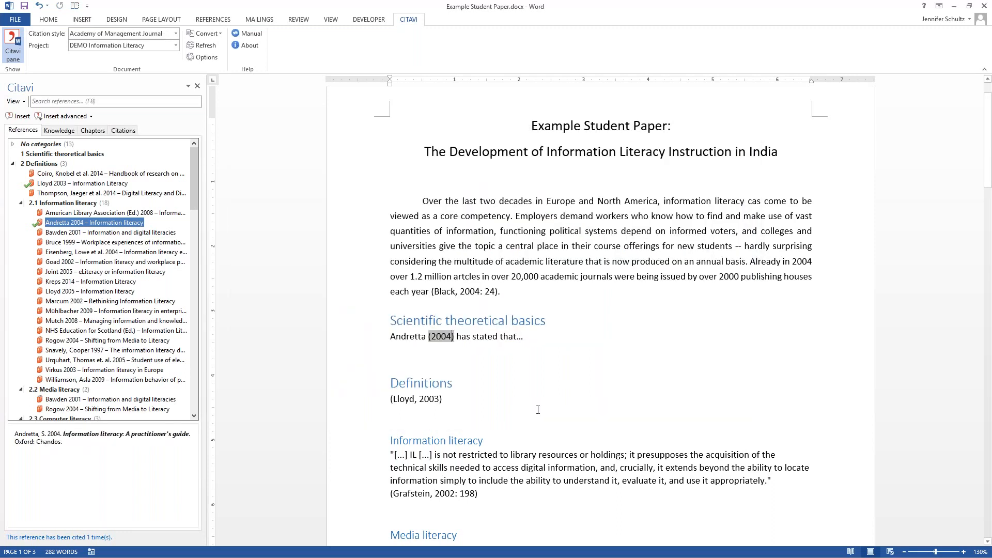
- Examine the References list at the end of the paper and set the citation style back to APA American Psychological Association, 6th ed
left_click_drag(990, 176, 990, 480)
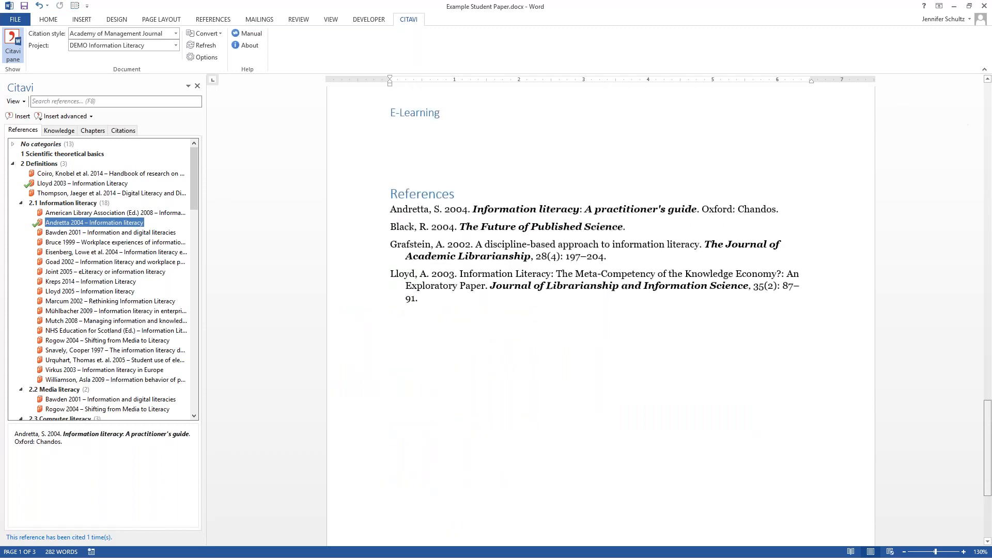
left_click(527, 204)
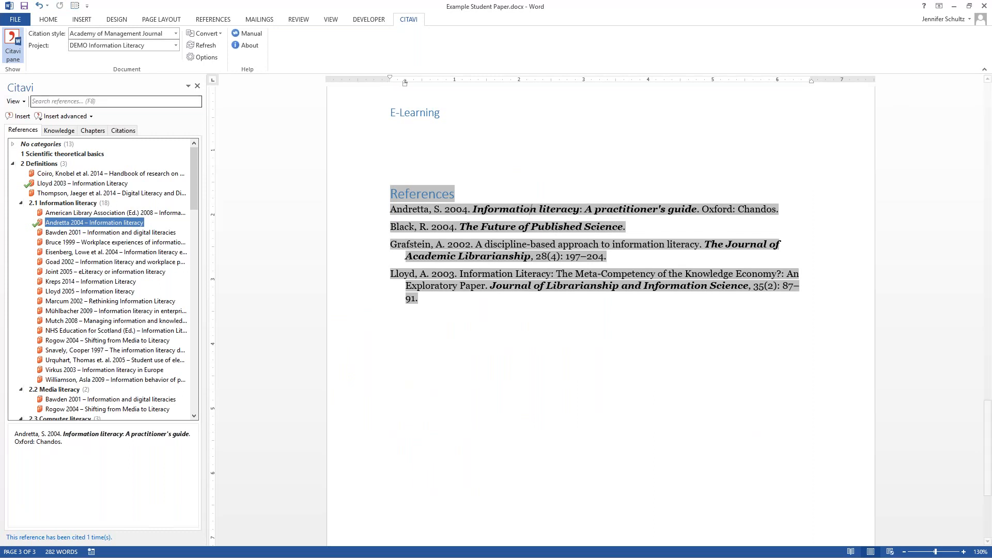
left_click(174, 32)
left_click(153, 54)
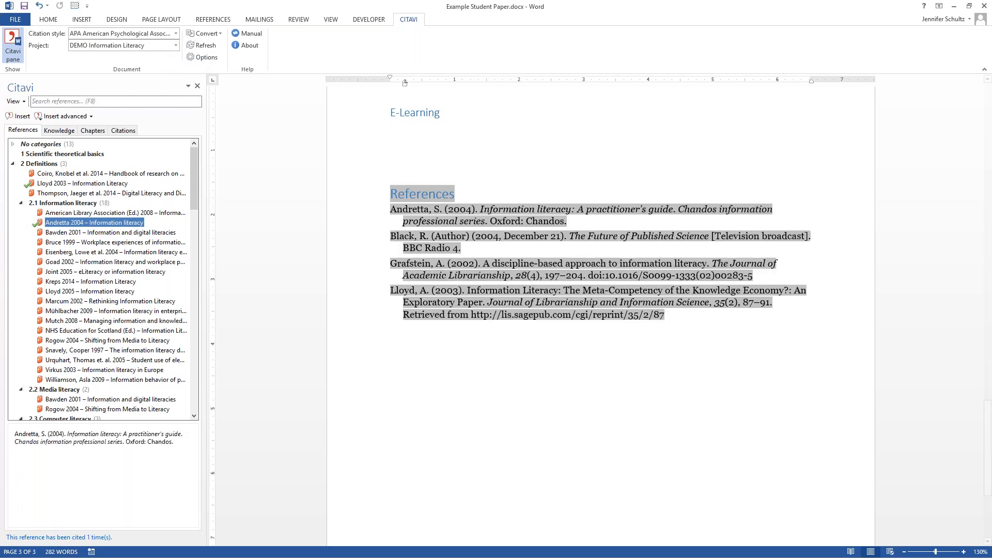
left_click(547, 176)
left_click_drag(480, 209, 596, 209)
left_click(540, 175)
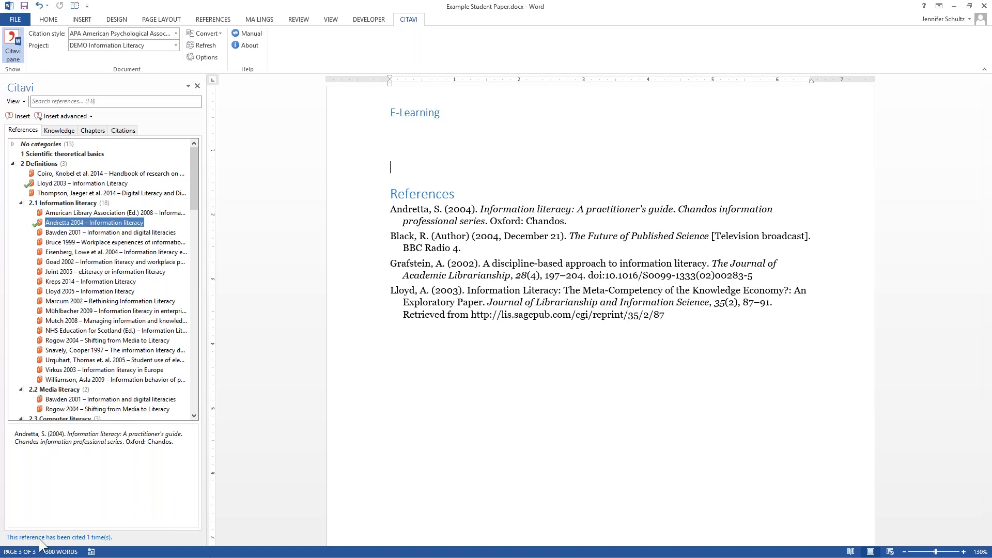
- Switch to Citavi, display the reference list, and open the tasks and locations of the Critical library instruction reference
key("alt+Tab")
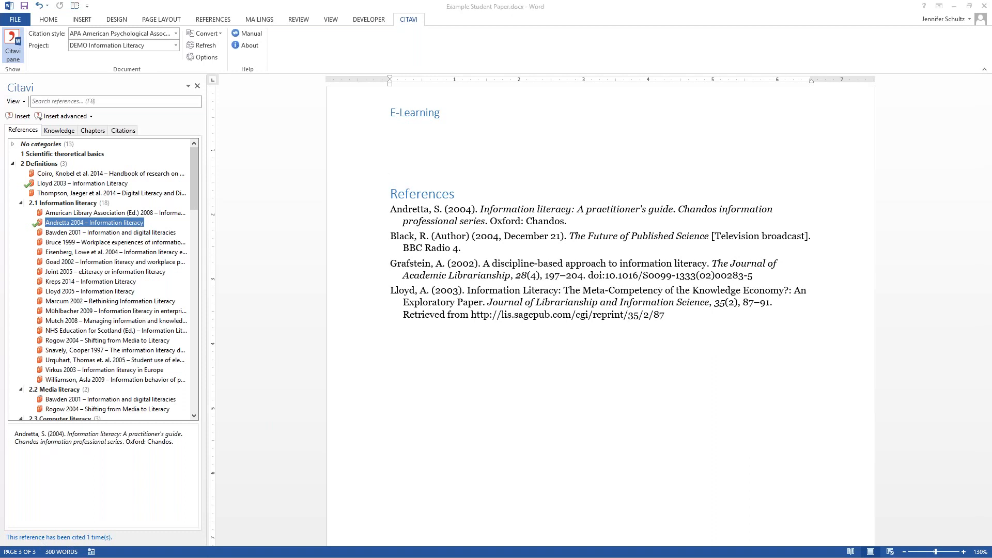
key("alt+Tab")
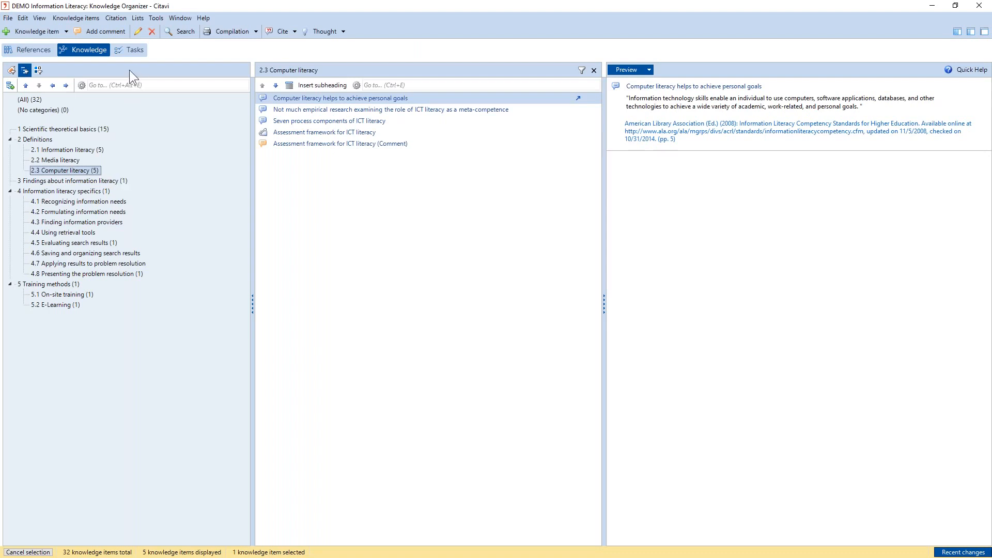
left_click(35, 49)
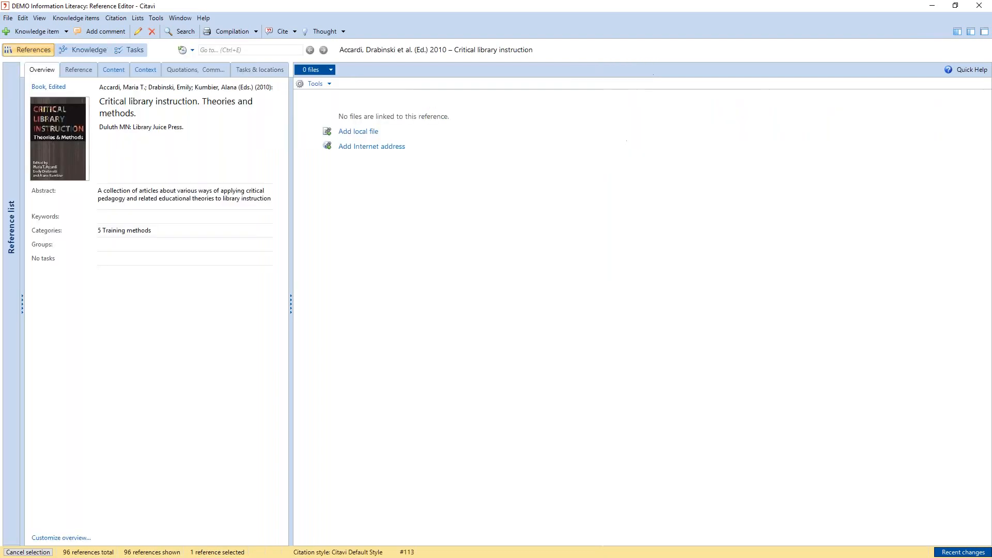
left_click(956, 30)
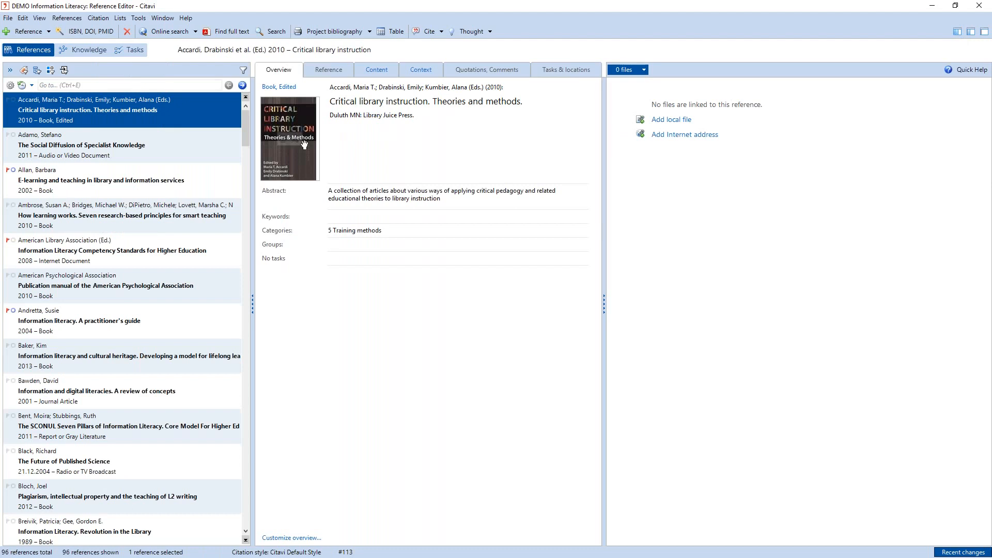
left_click(566, 70)
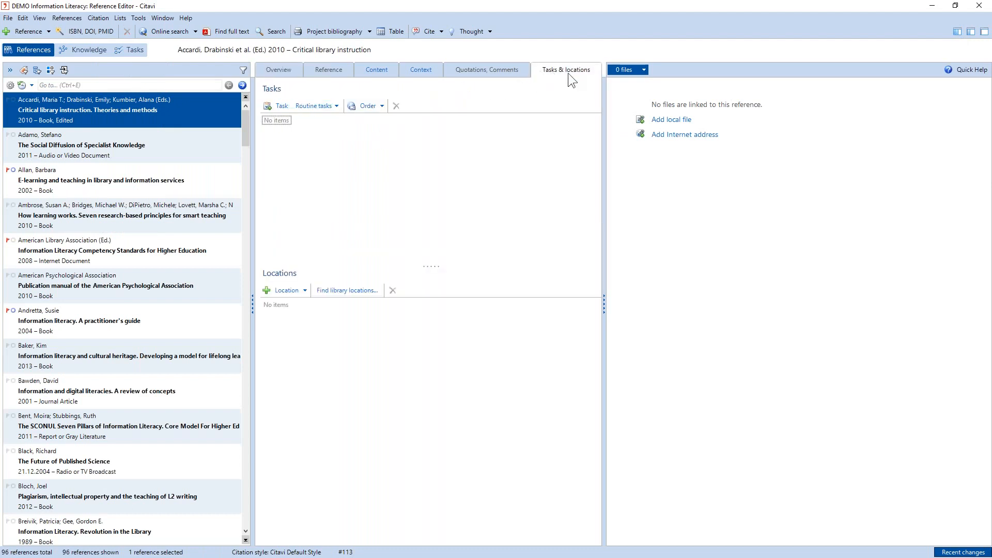
- Add a Read task to the Critical library instruction reference, due October 3, 2016, with high importance
left_click(277, 107)
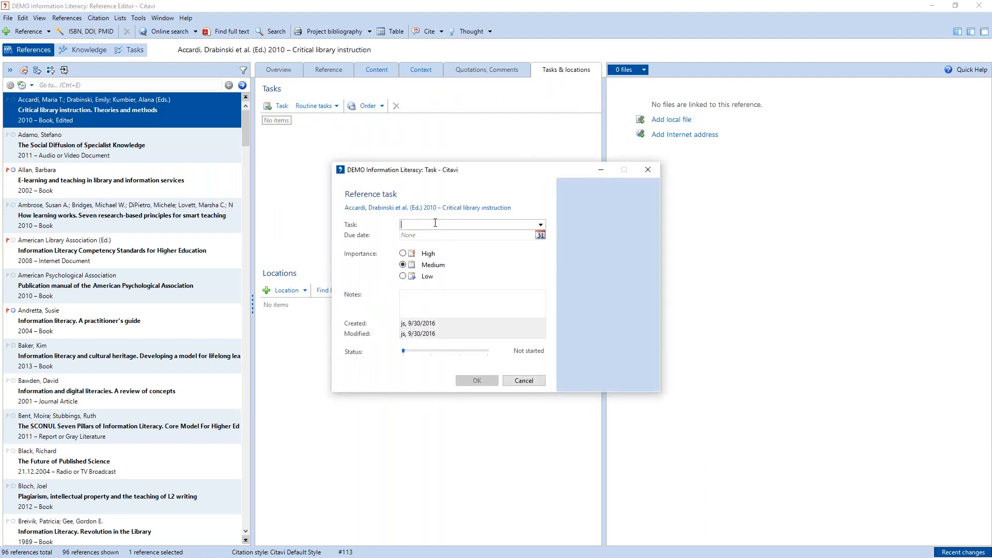
left_click(541, 224)
type("R")
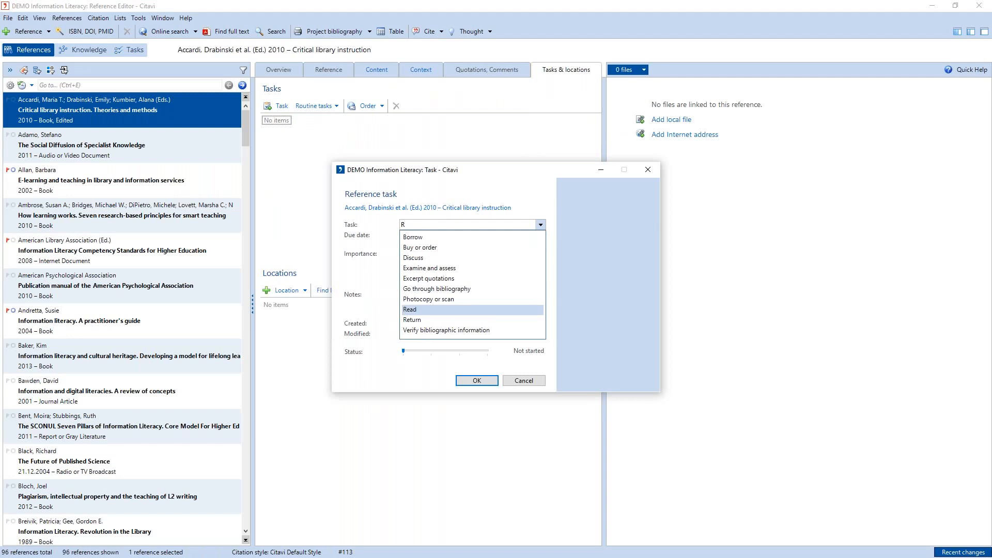
key("Tab")
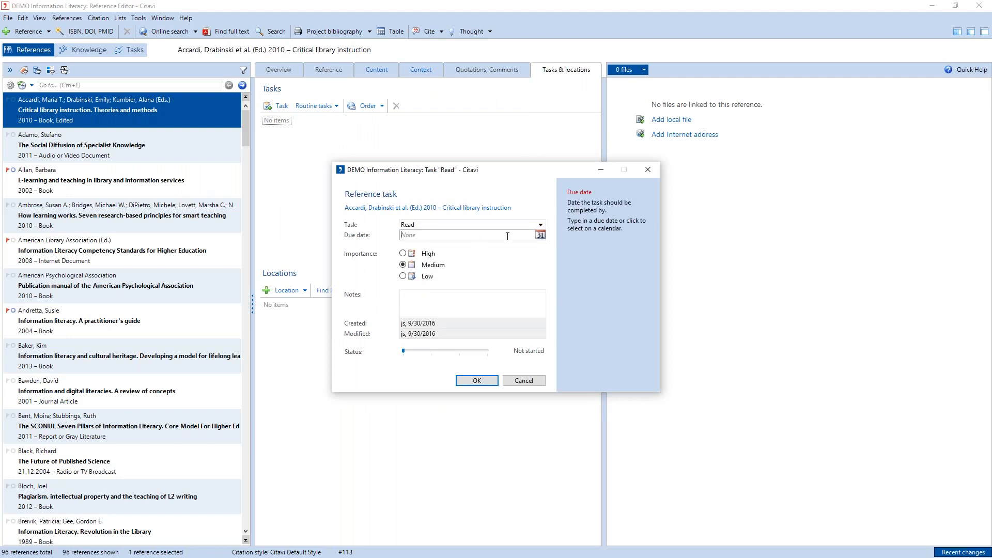
left_click(541, 235)
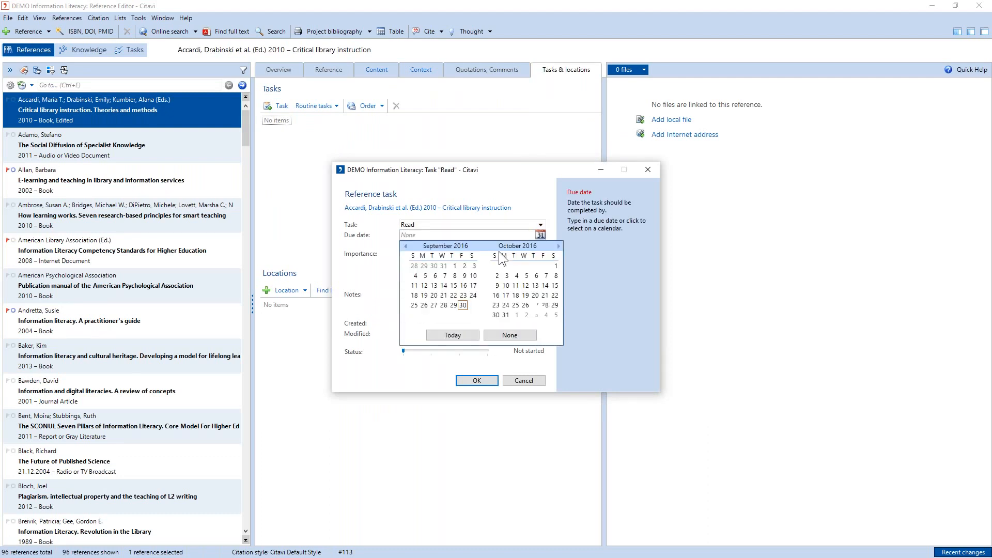
left_click(508, 276)
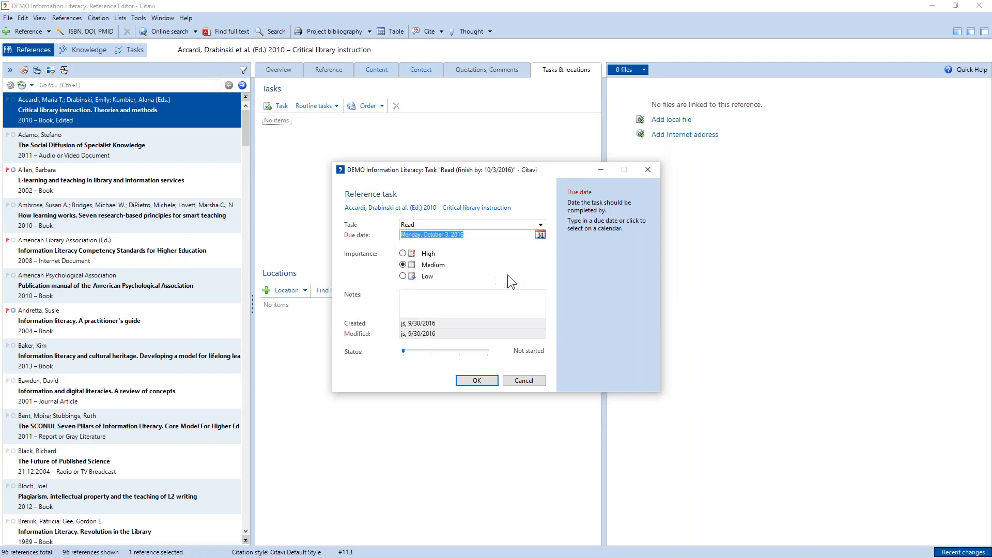
left_click(403, 254)
left_click(431, 297)
left_click(477, 381)
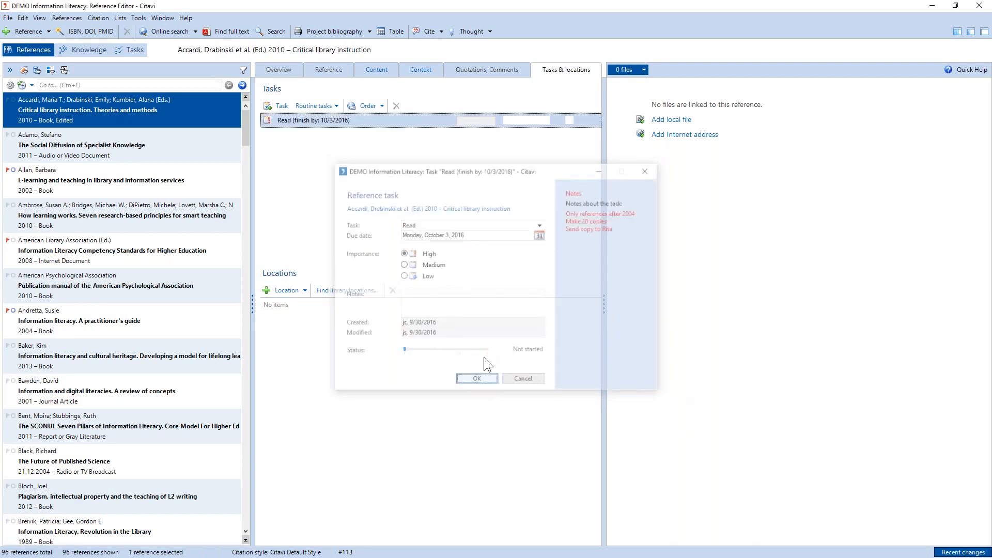
- Add a second task to the same reference to discuss it with the professor, naming the professor in the task title
left_click(277, 107)
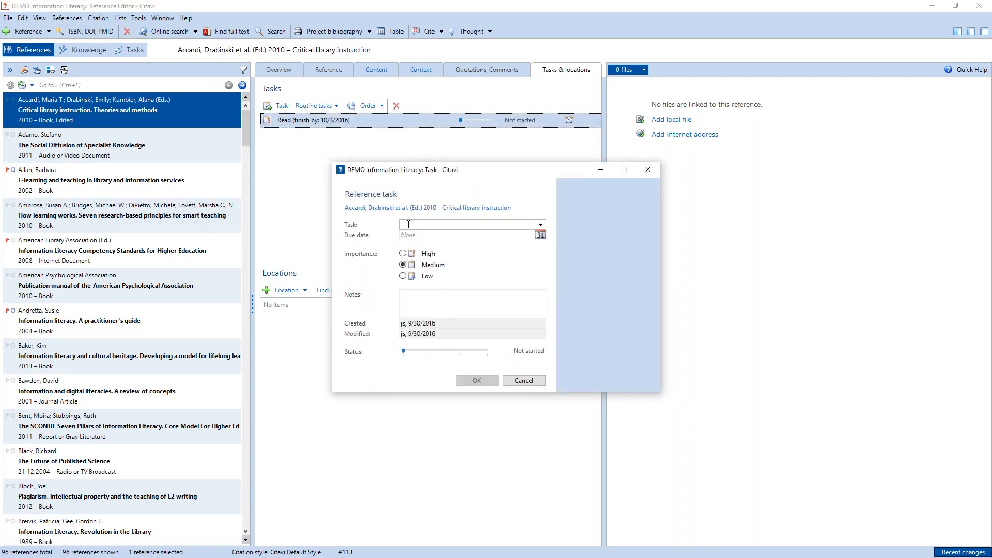
type("Discuss with Professor Miller")
left_click(477, 380)
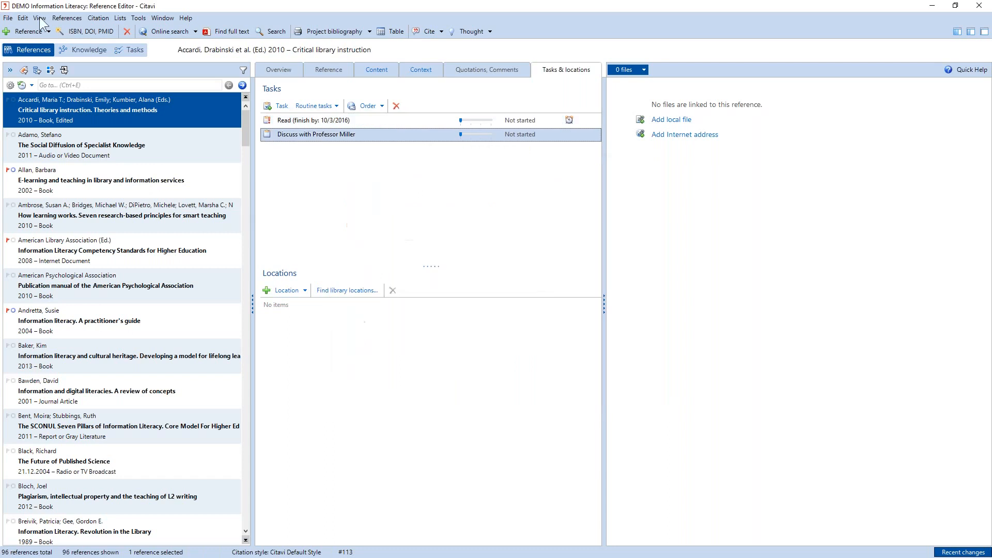
- Open the Task Planner and sort all tasks by due date with the latest date first
left_click(132, 51)
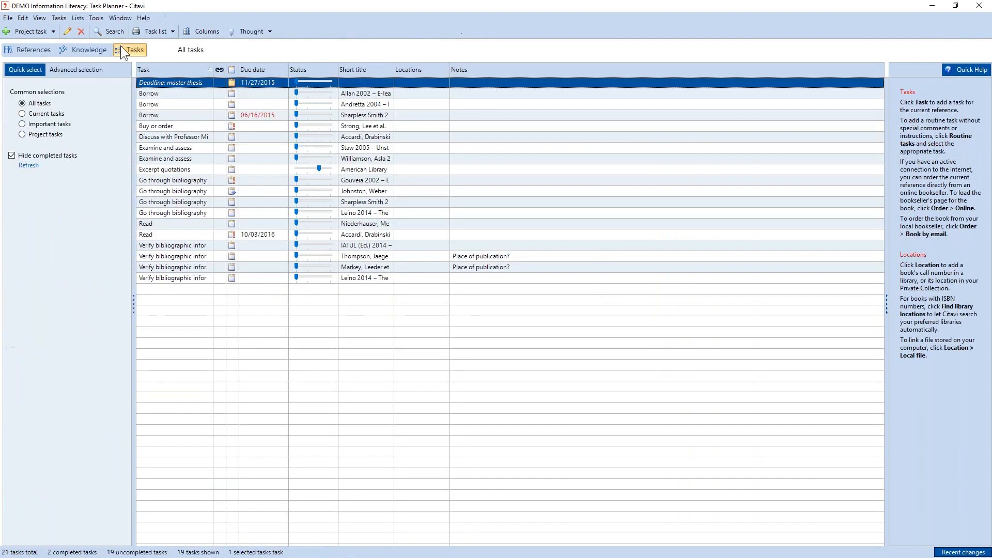
left_click(262, 68)
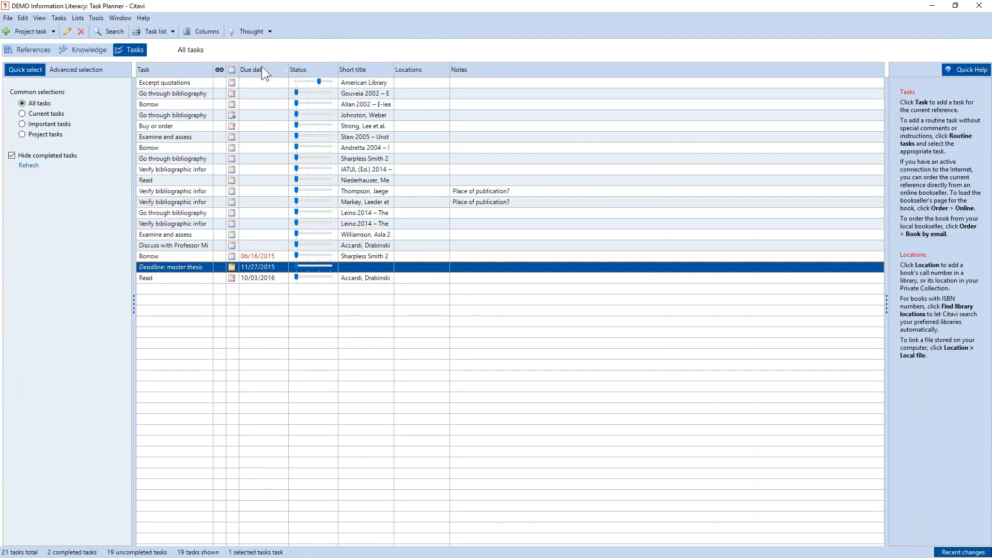
left_click(262, 66)
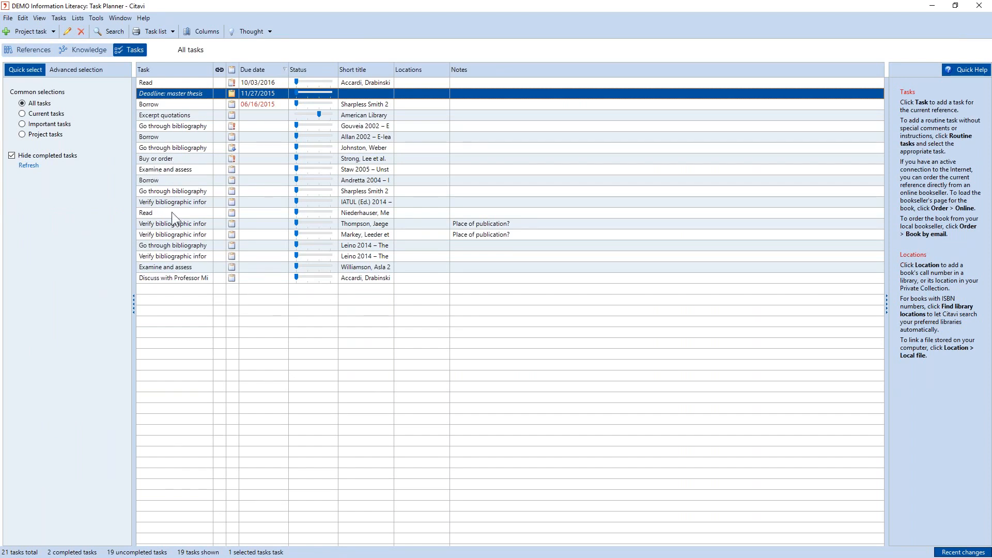
- Preview the printable list of all tasks, look through its entries, and close the preview
left_click(163, 137)
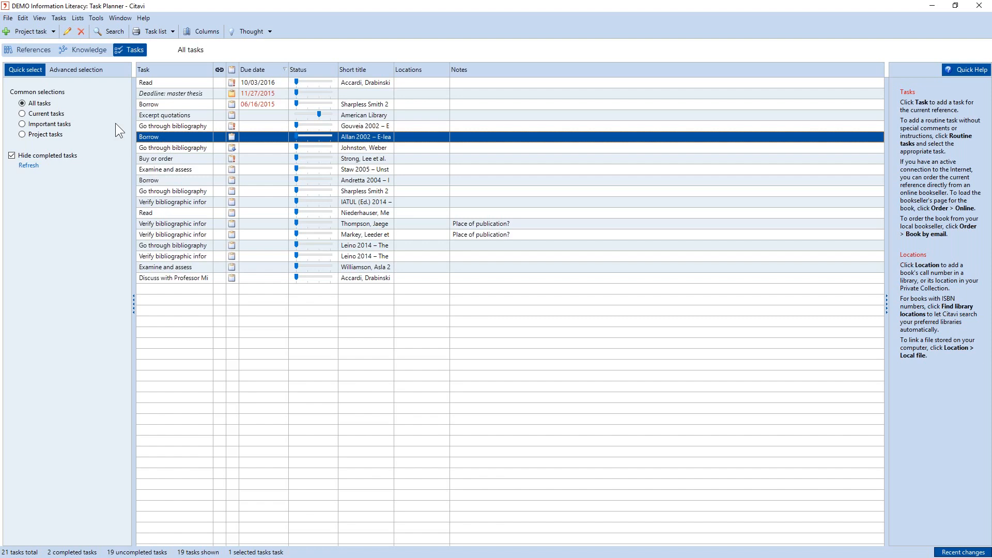
left_click(158, 33)
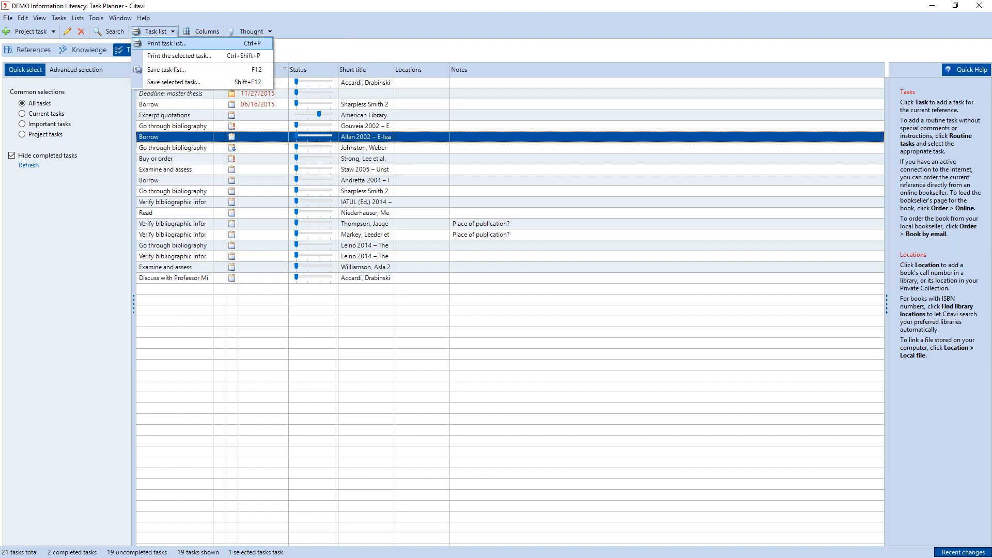
left_click(161, 43)
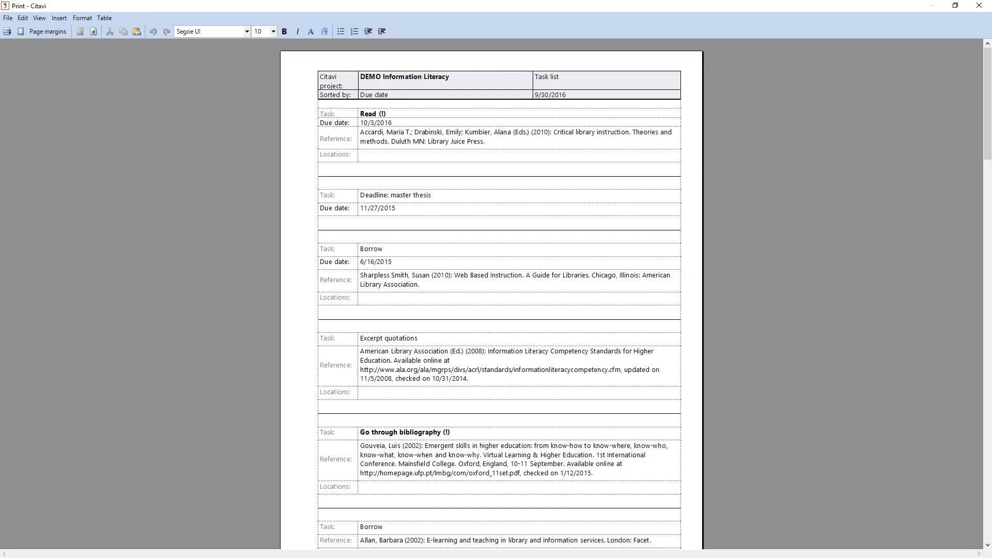
scroll(558, 106, "down", 1)
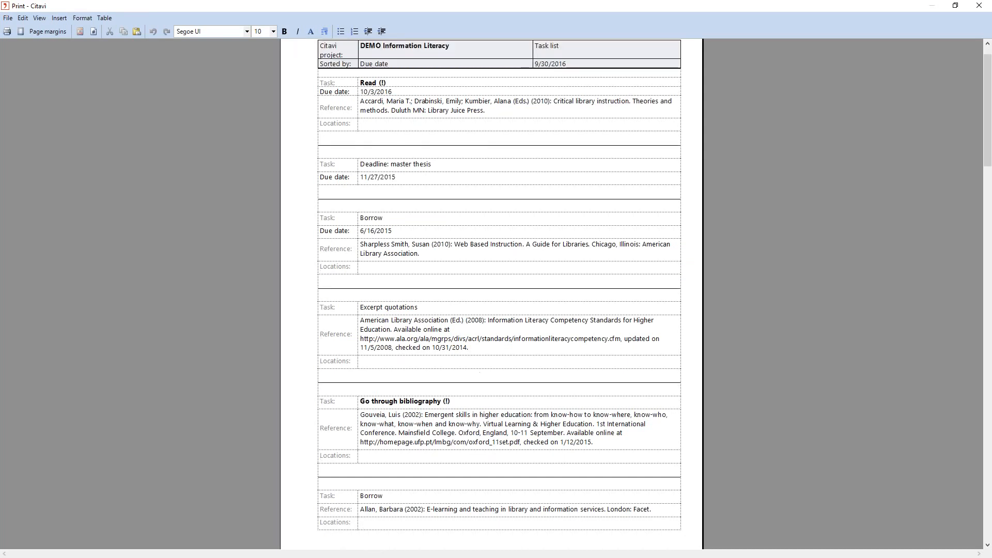
scroll(496, 290, "down", 2)
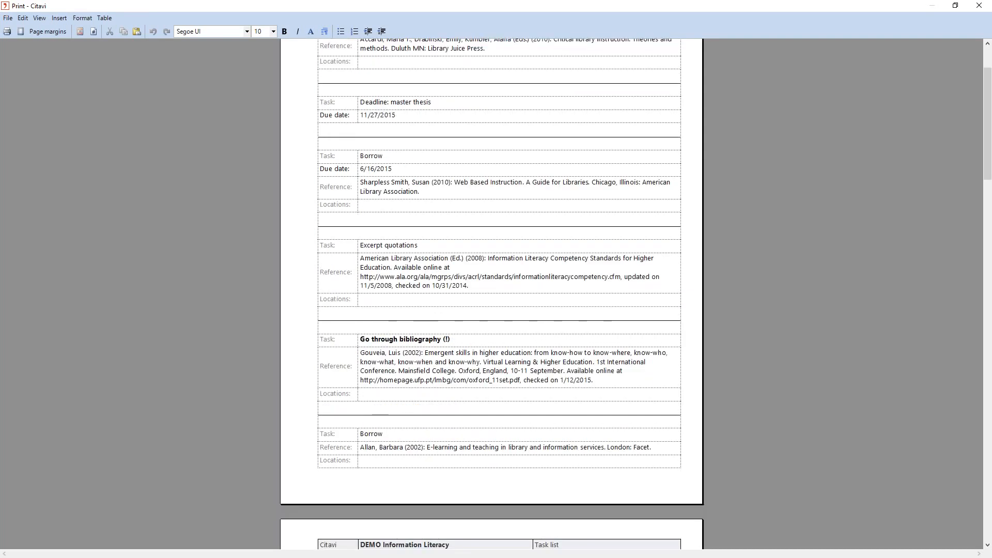
scroll(496, 289, "up", 3)
left_click(979, 6)
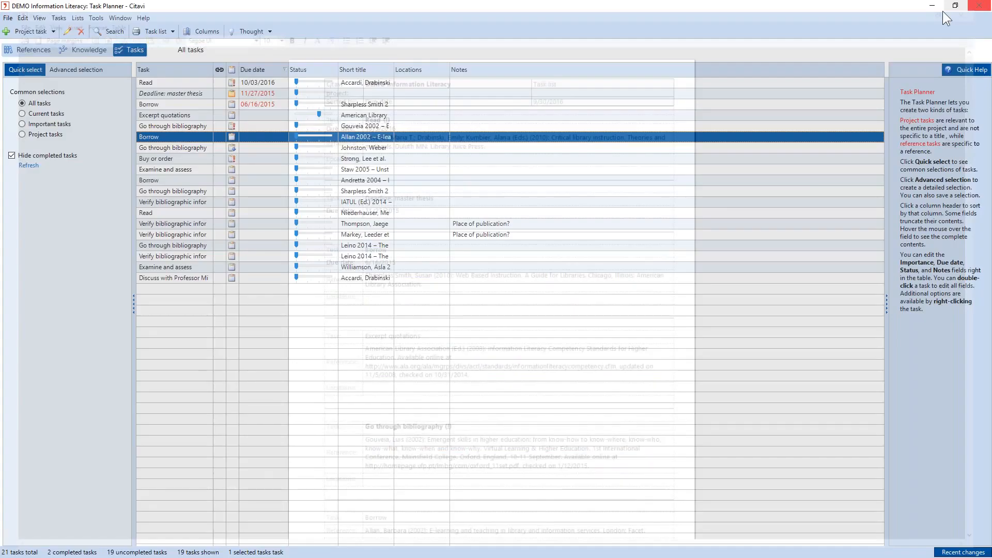
- Sort the tasks by ascending due date and display the advanced selection criteria
left_click(260, 69)
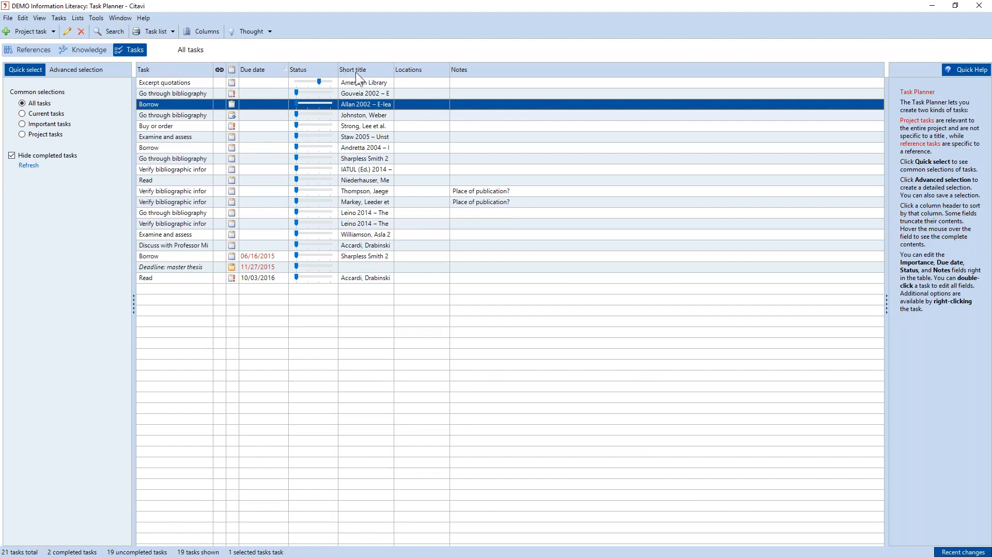
left_click(82, 70)
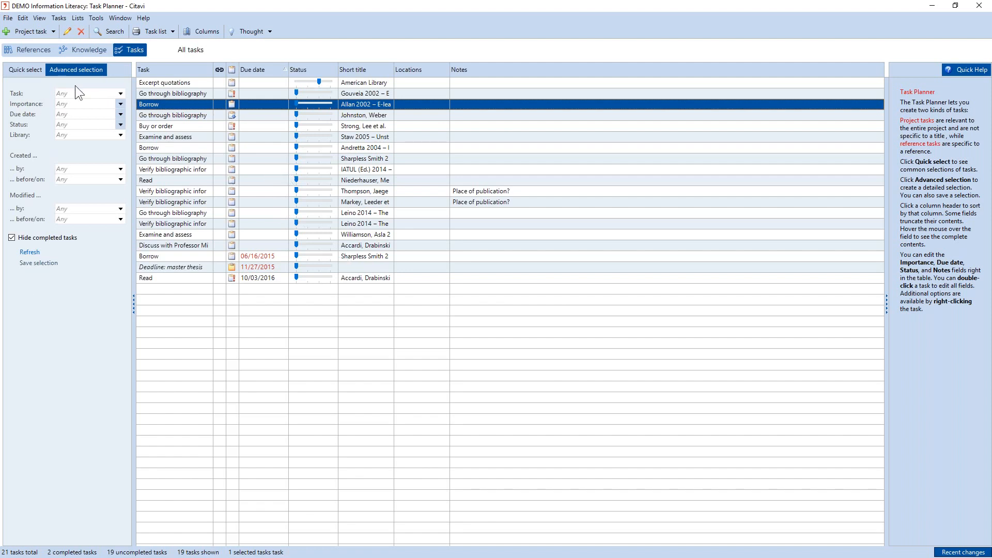
- Add a project task titled "Deadline: Conference Proposal" with a due date of October 20, 2016
left_click(32, 33)
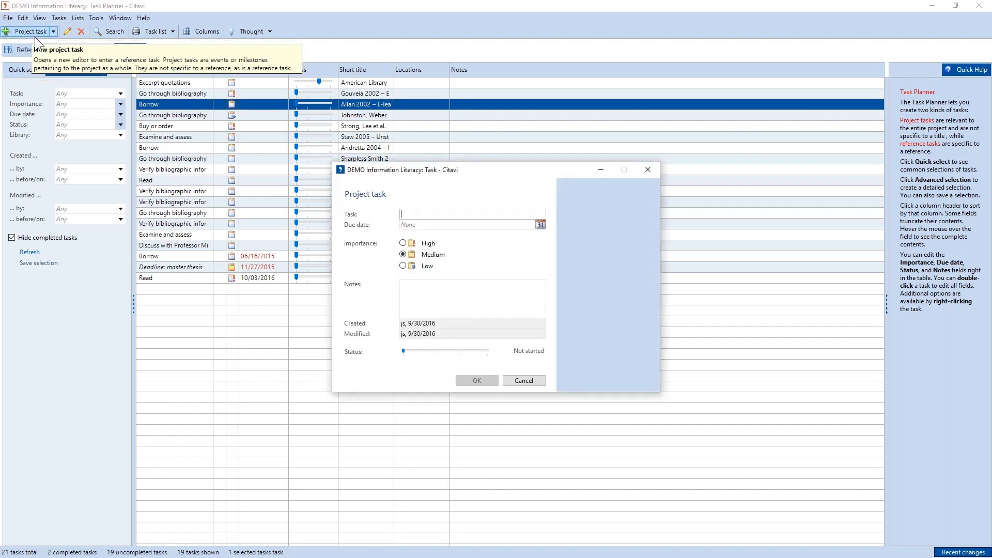
type("Deadline:")
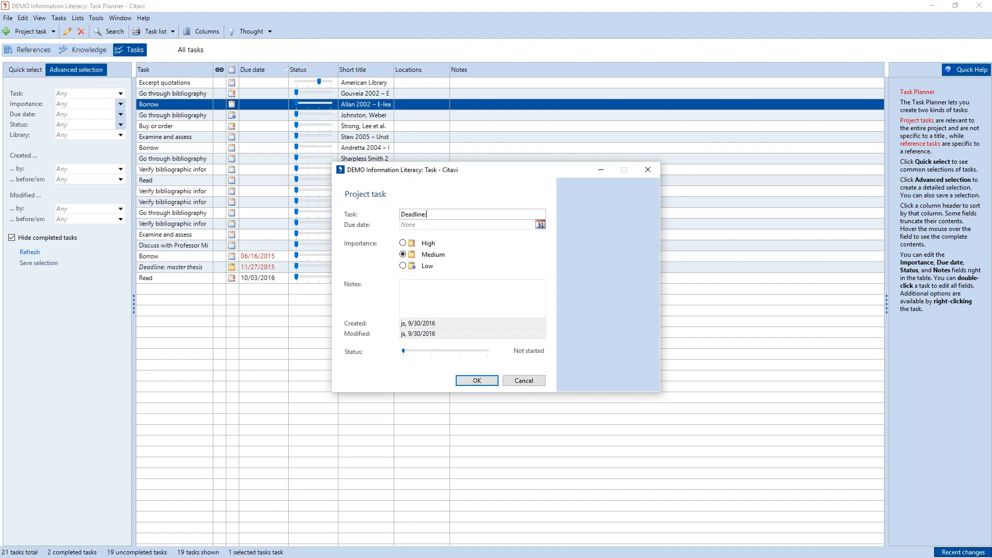
type(" Conference Proposal")
left_click(541, 225)
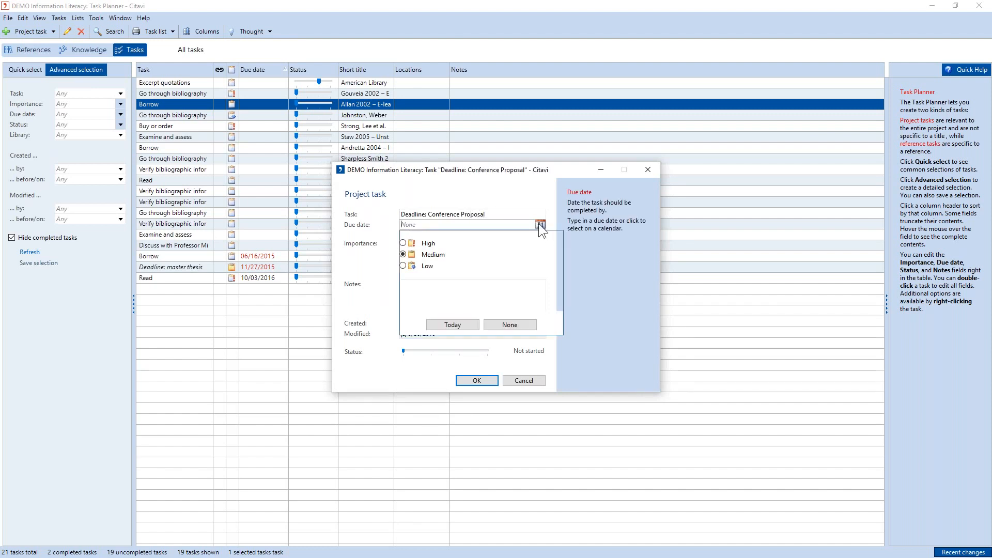
left_click(498, 286)
left_click(476, 383)
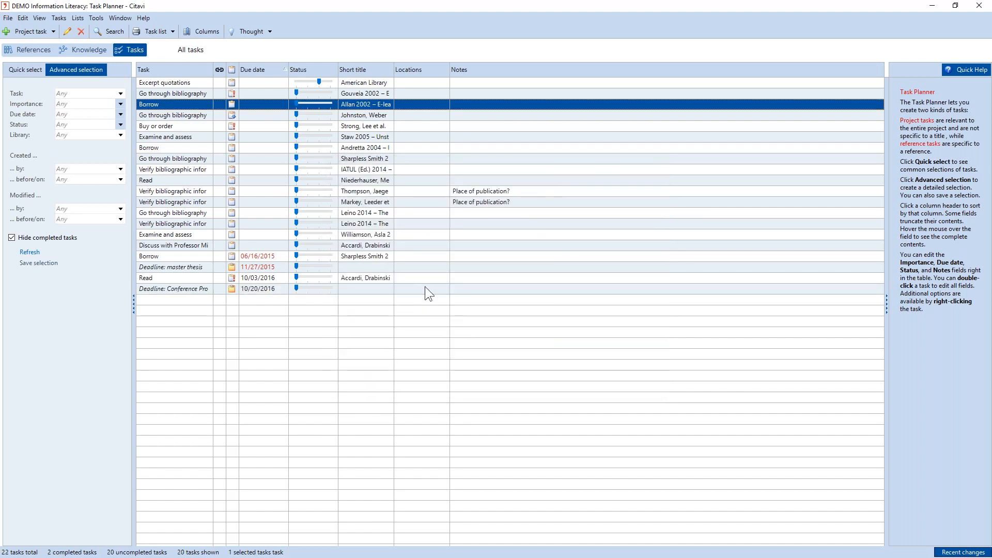
- Return to the references, show the bibliographic details of Critical library instruction, and start the PowerPoint slide show in Presenter View
left_click(33, 50)
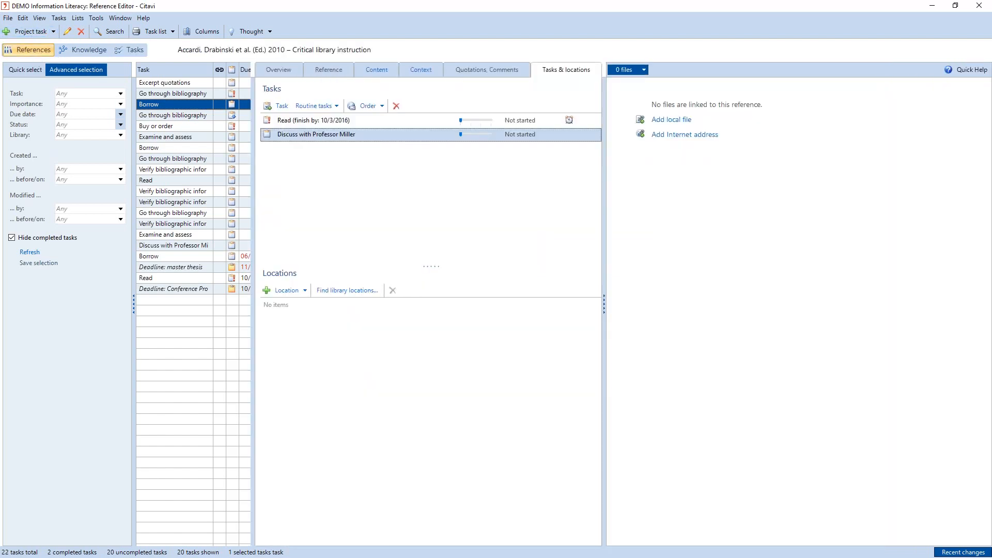
left_click(318, 68)
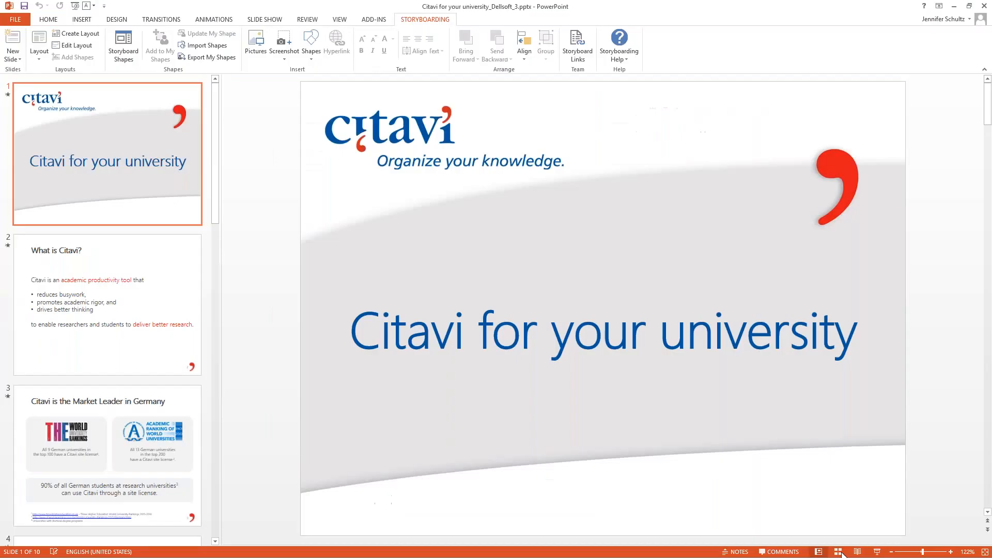
key("alt+F5")
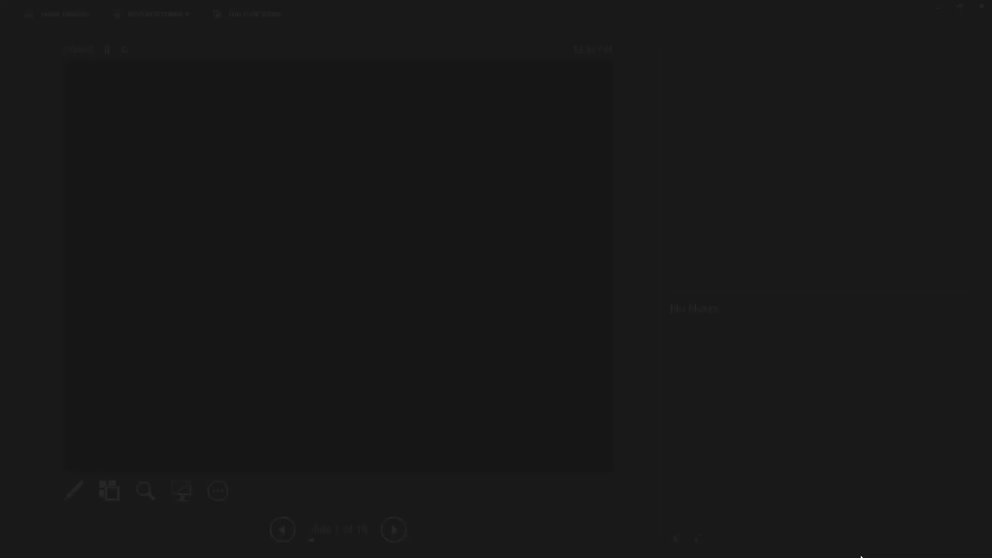
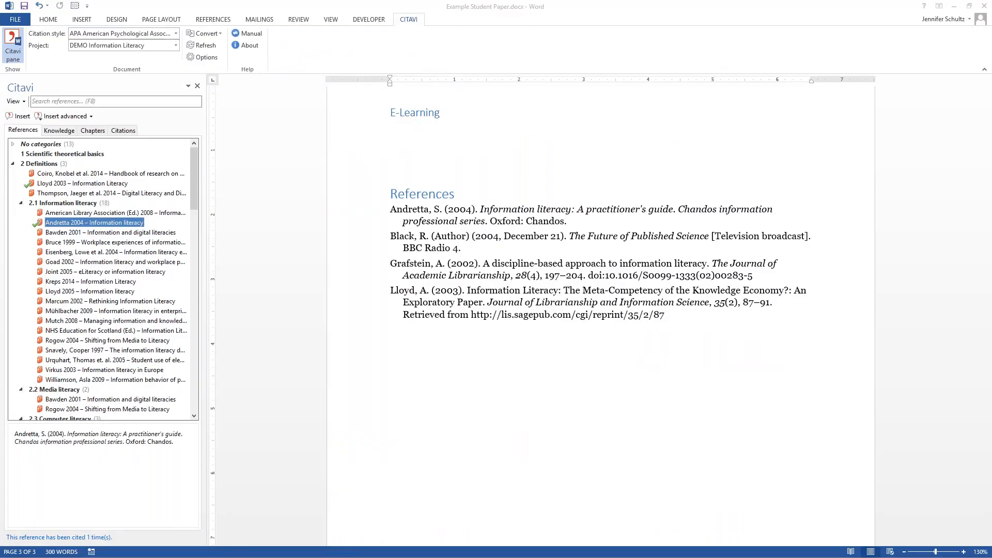
scroll(542, 459, "up", 1)
scroll(542, 459, "up", 3)
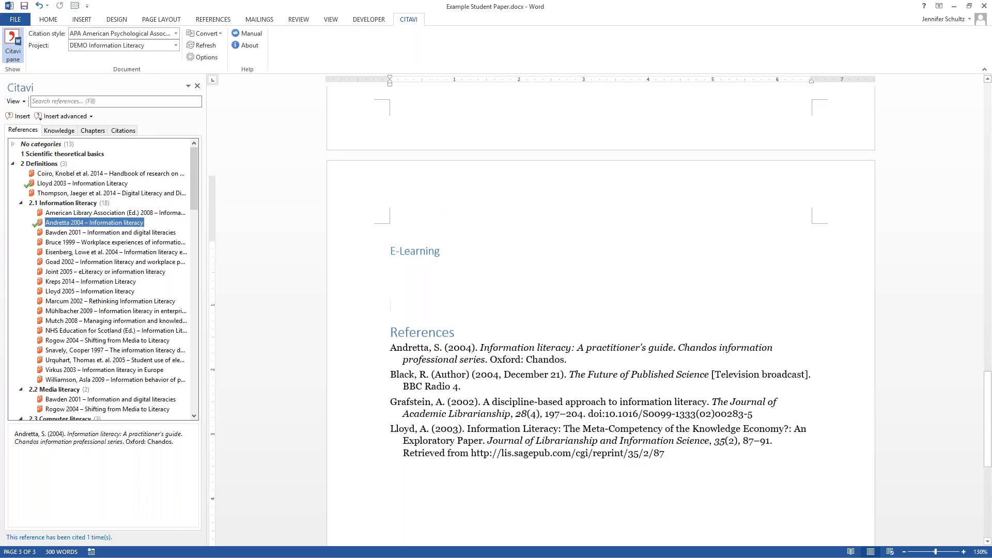
scroll(542, 458, "up", 4)
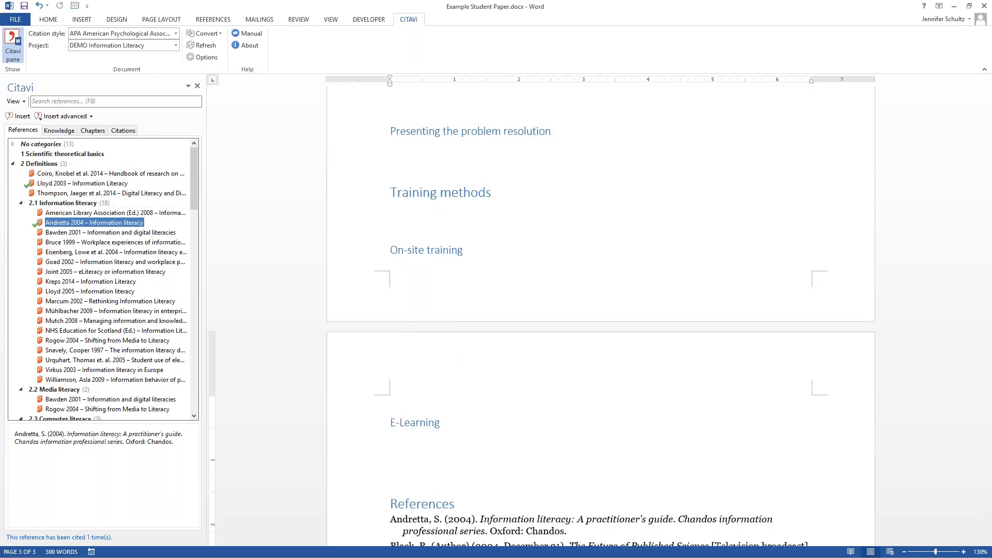
- Switch to Citavi and open the APA American Psychological Association, 6th ed. citation style for editing
key("alt+Tab")
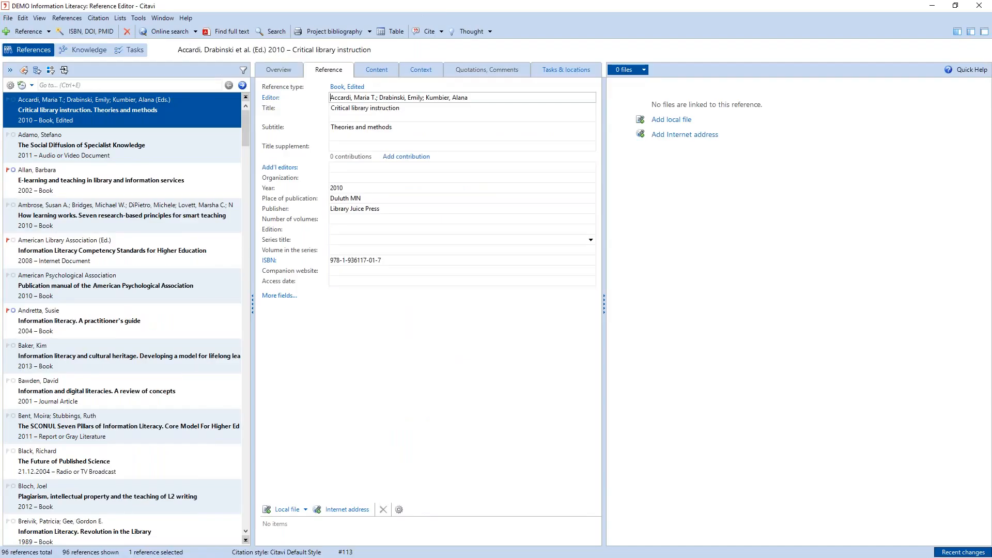
left_click(98, 19)
mouse_move(133, 71)
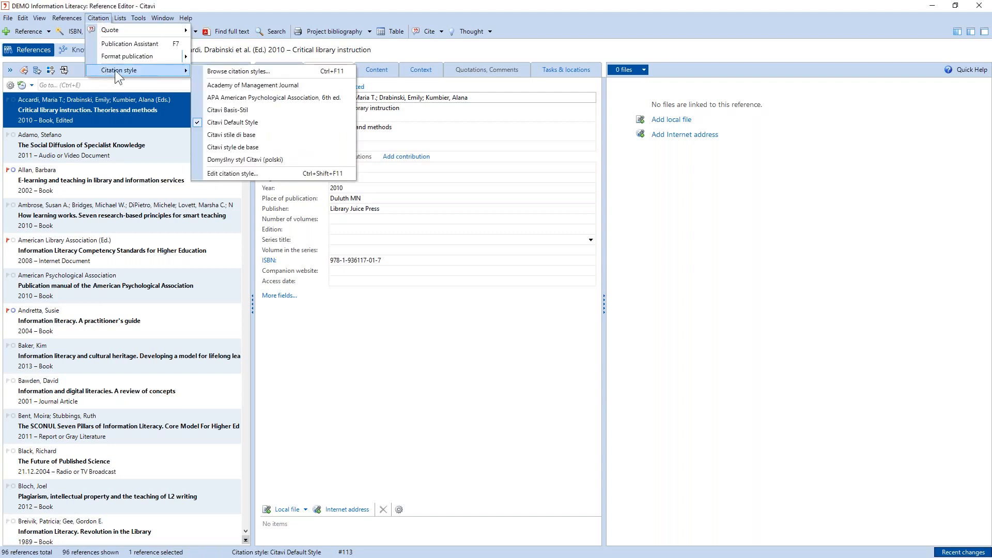
left_click(78, 19)
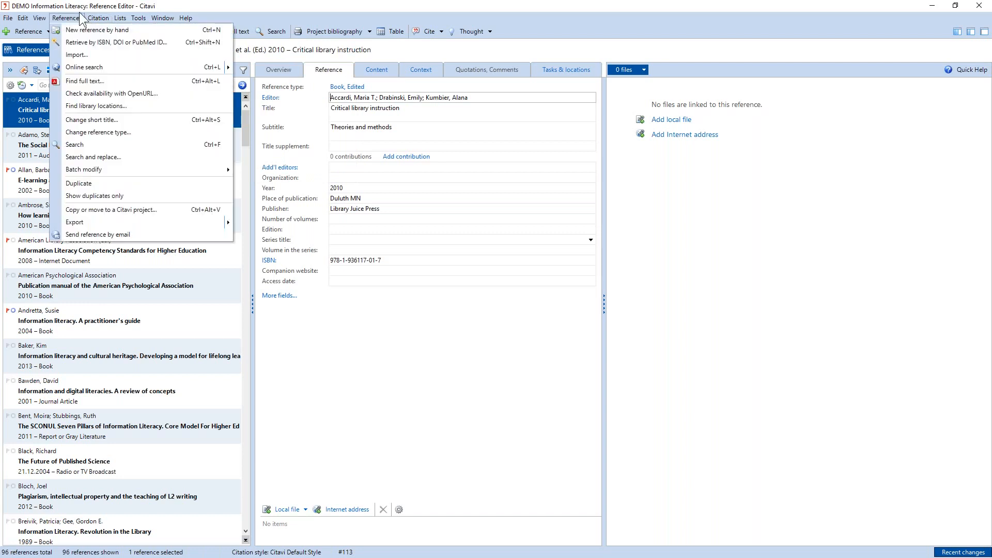
mouse_move(133, 69)
left_click(238, 170)
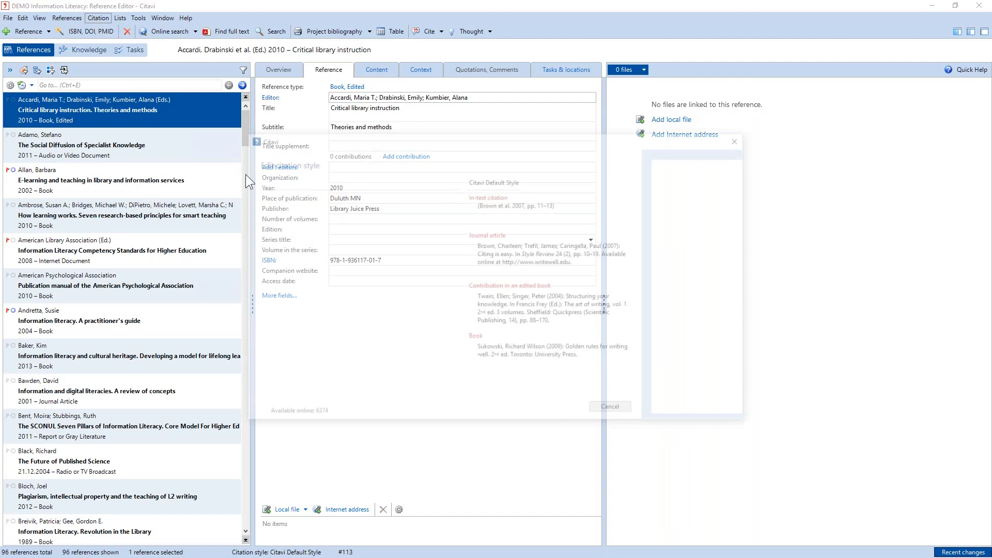
left_click(310, 205)
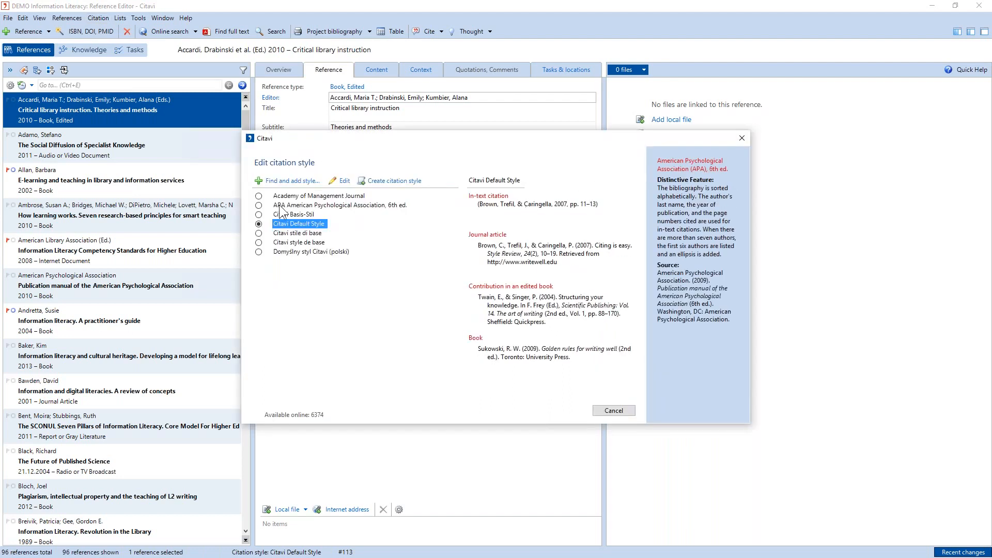
left_click(336, 181)
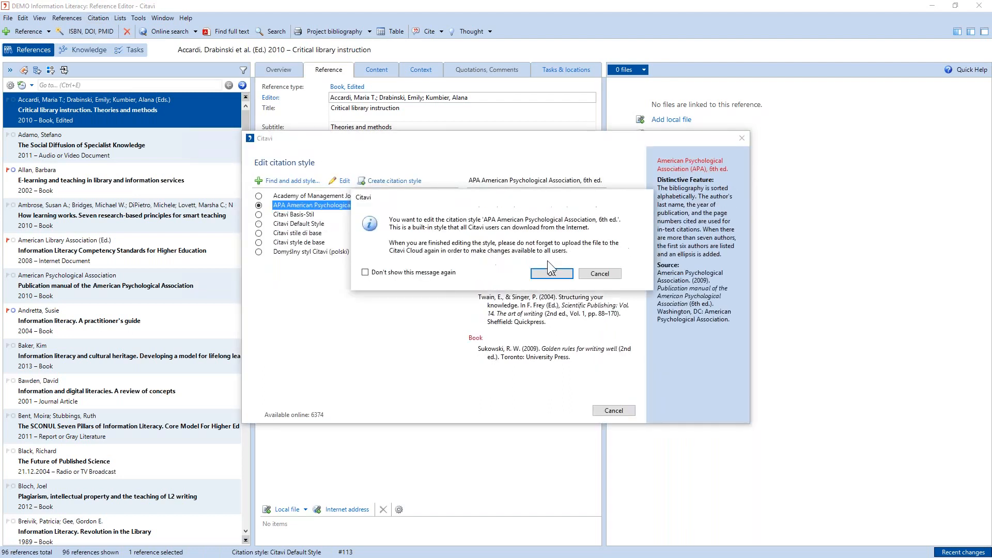
left_click(552, 273)
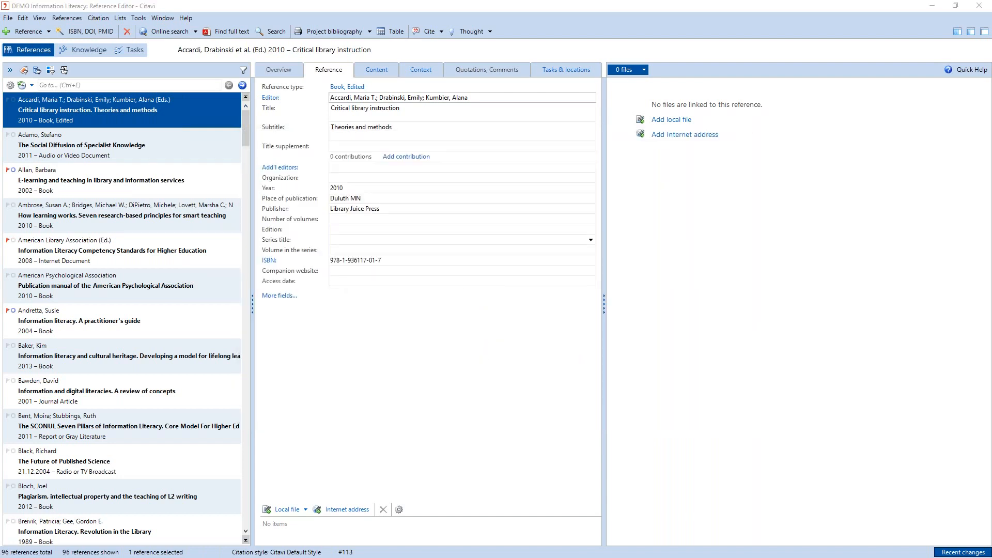
- Switch to the Citation Style Editor and show the templates for the Unknown reference type
left_click(122, 531)
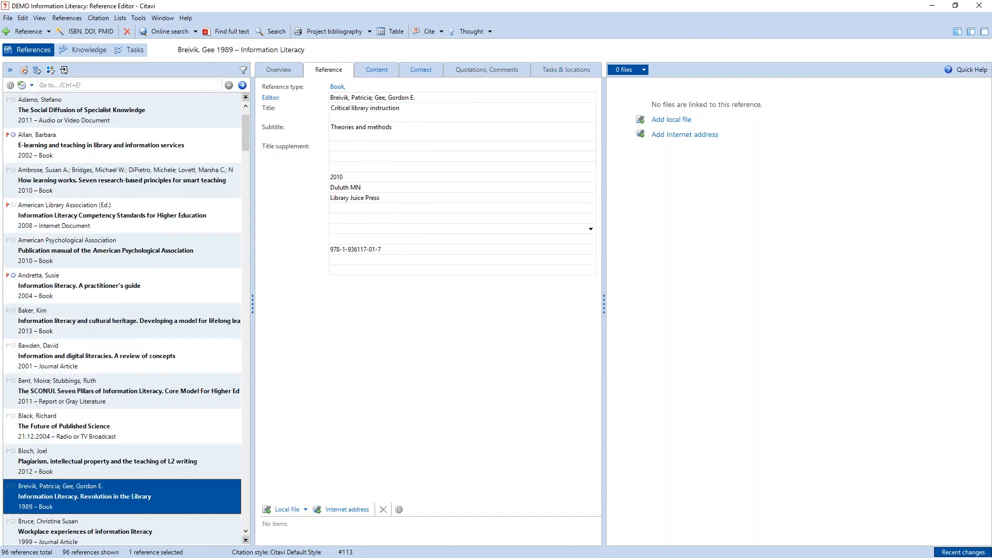
key("alt+Tab")
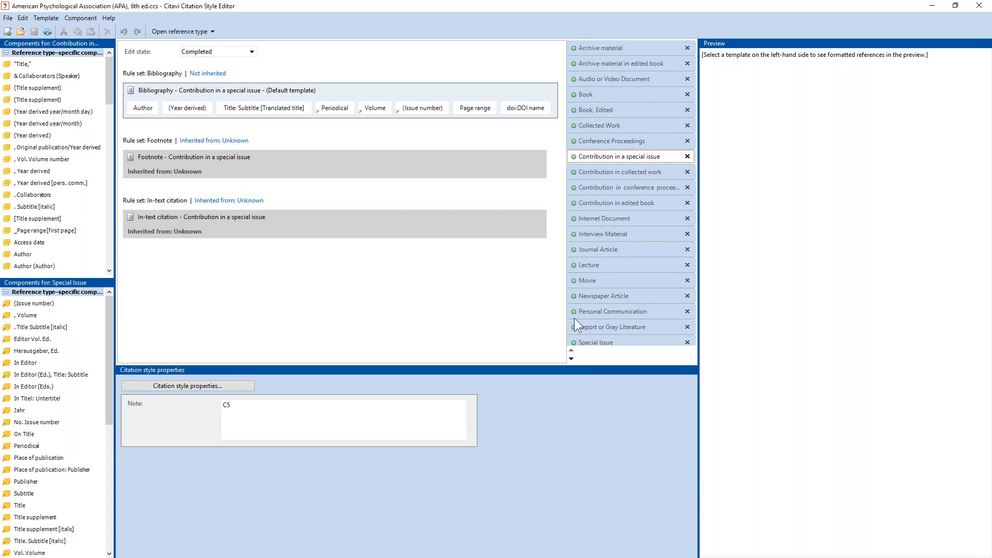
left_click(571, 358)
left_click(572, 358)
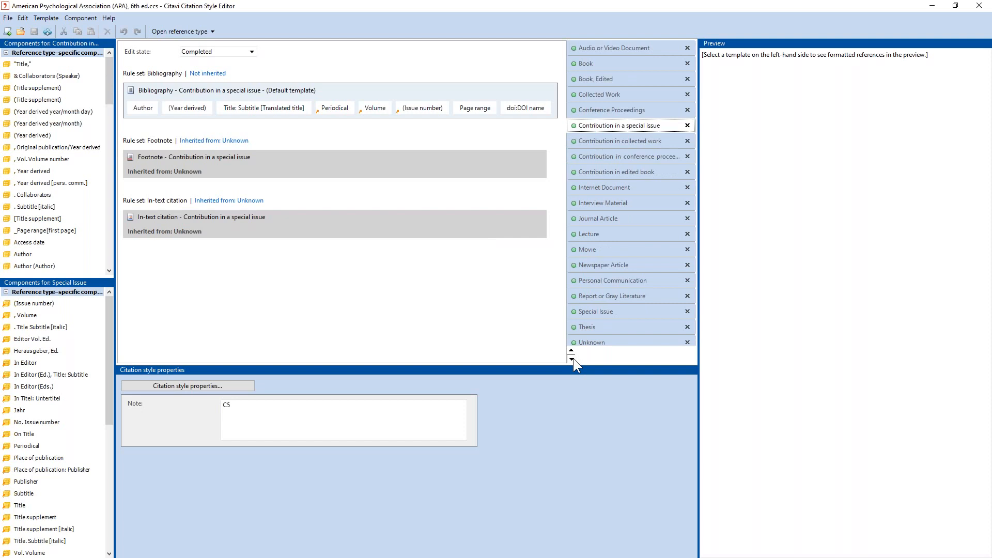
left_click(571, 358)
left_click(588, 327)
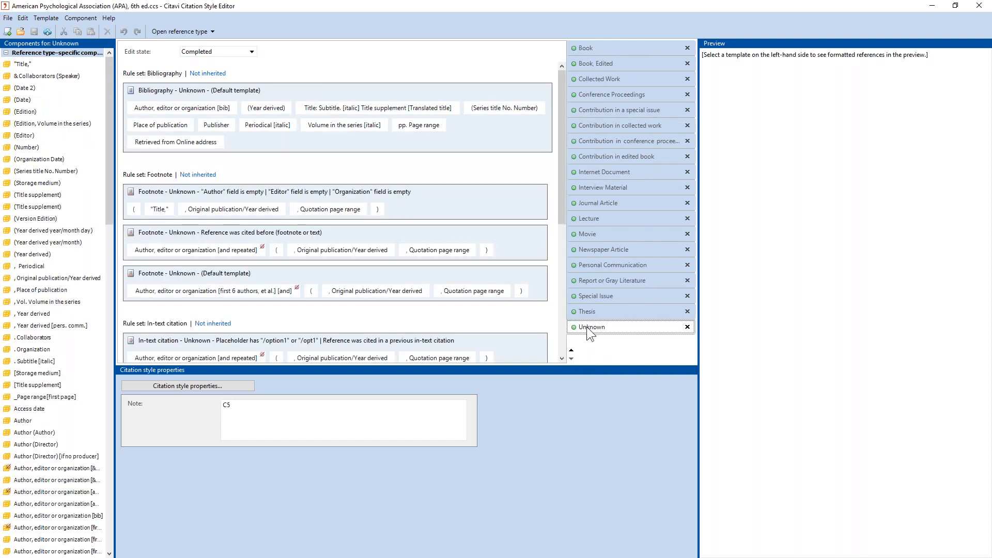
- In the default footnote template, set the punctuation before the Original publication/Year derived component to only a space and apply the edit
left_click_drag(563, 193, 356, 235)
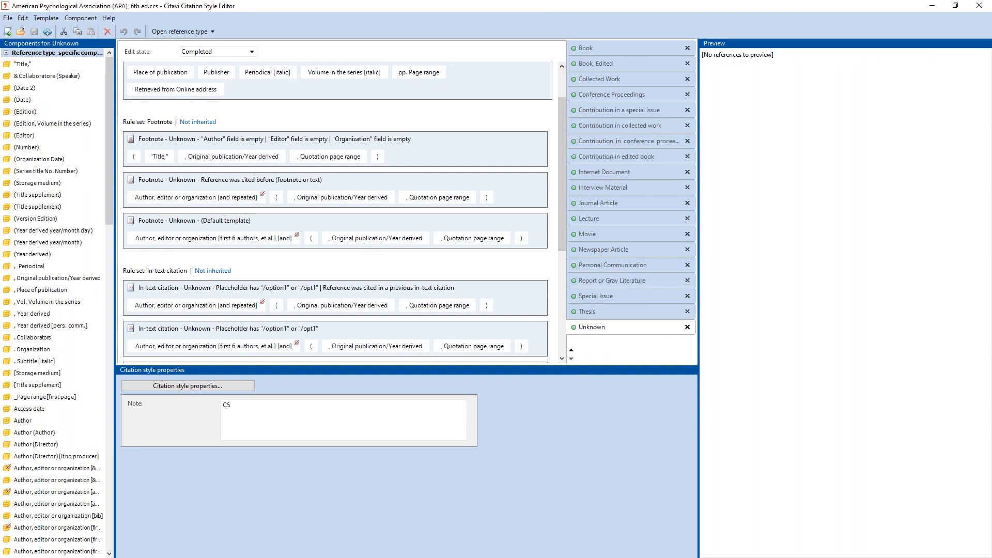
double_click(355, 237)
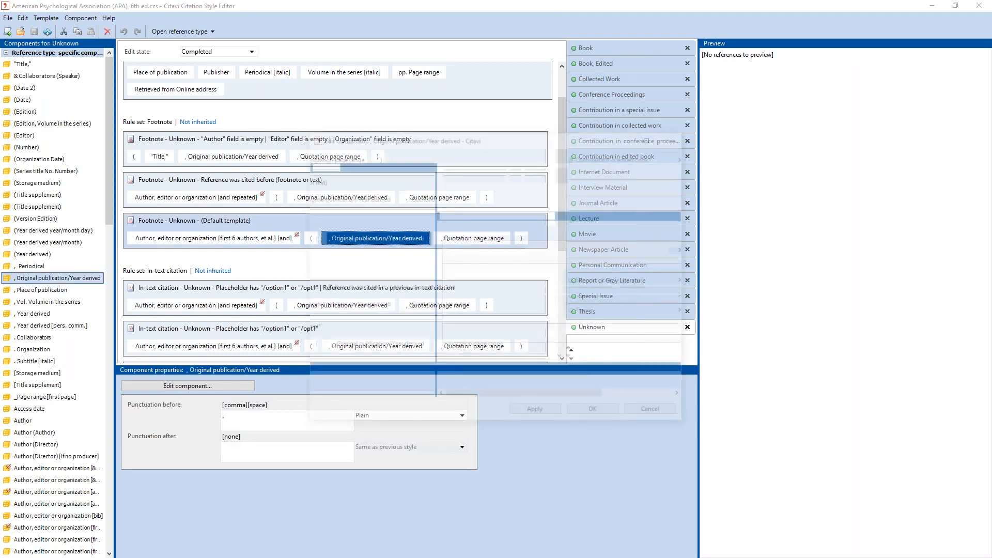
left_click(650, 140)
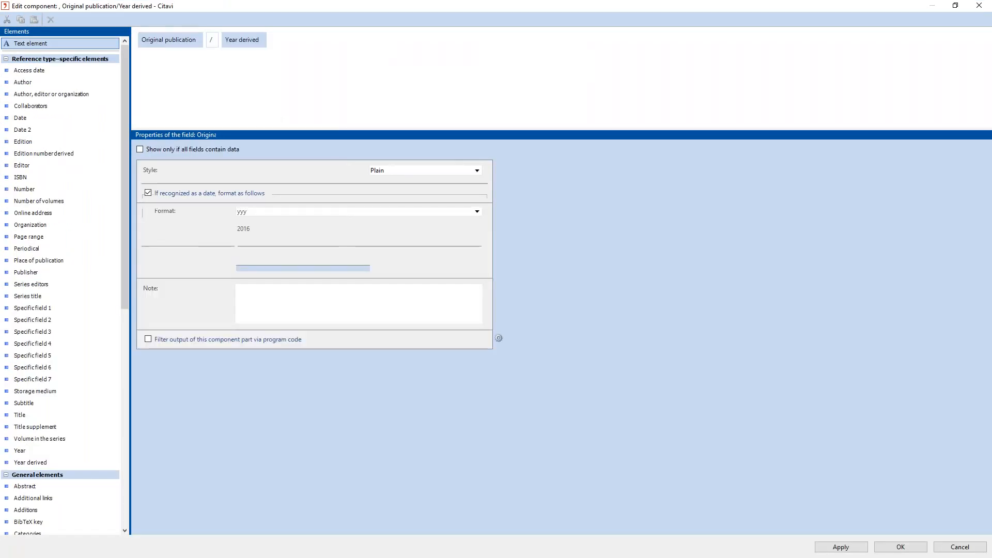
left_click(258, 226)
key("BackSpace")
key("BackSpace")
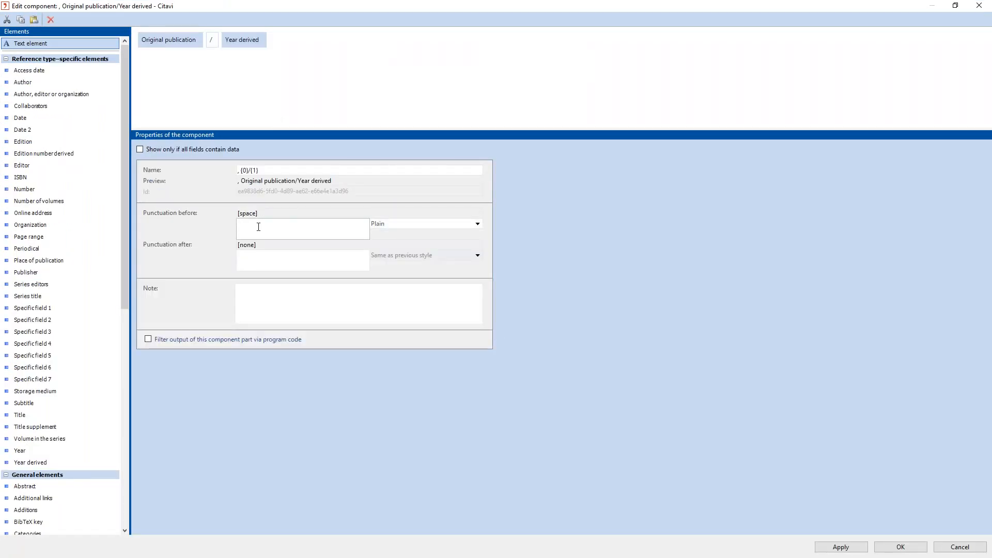
left_click(888, 546)
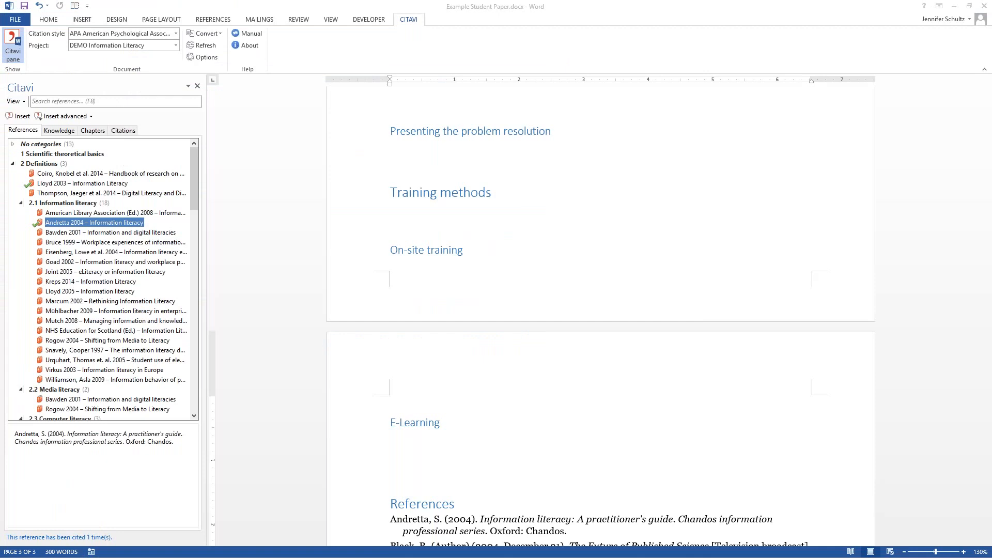
- In the Word paper, place the cursor under "Evaluating search results" and select the 2014 Handbook of research on new literacies reference
scroll(465, 320, "up", 1)
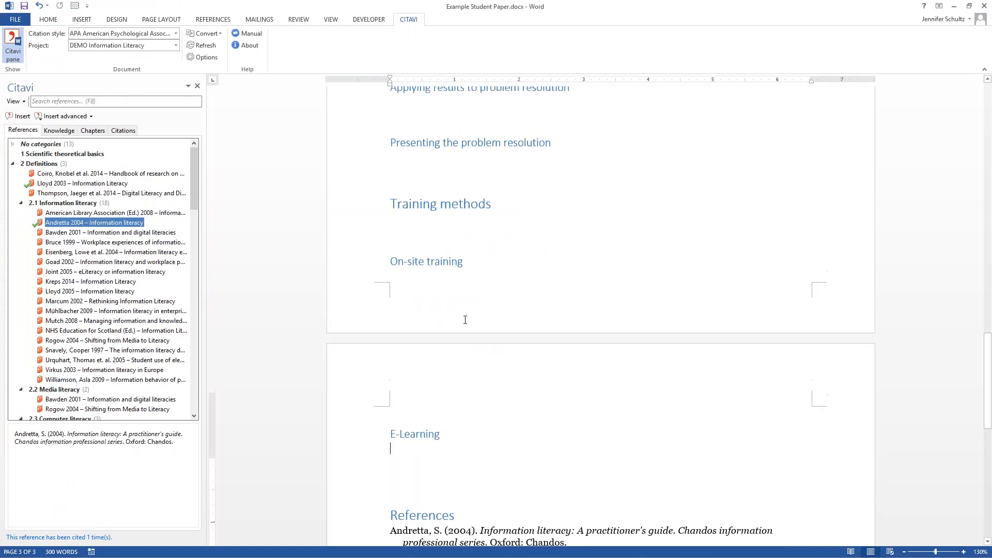
scroll(465, 320, "up", 5)
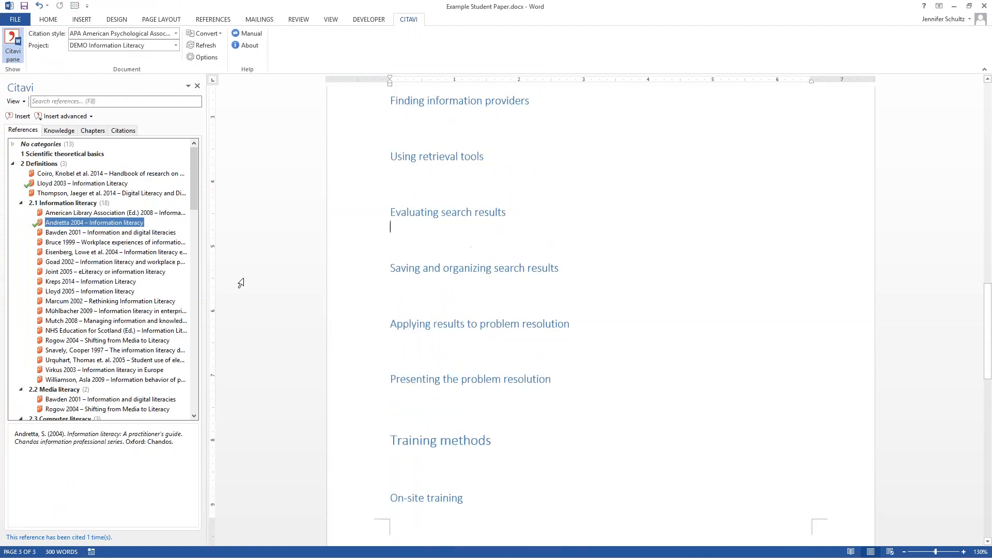
left_click(74, 173)
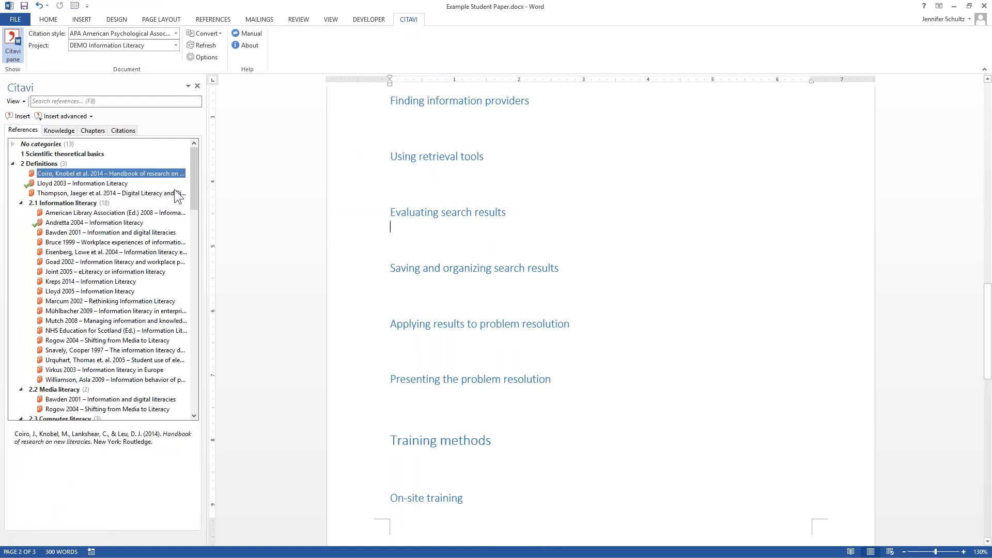
left_click_drag(515, 227, 533, 228)
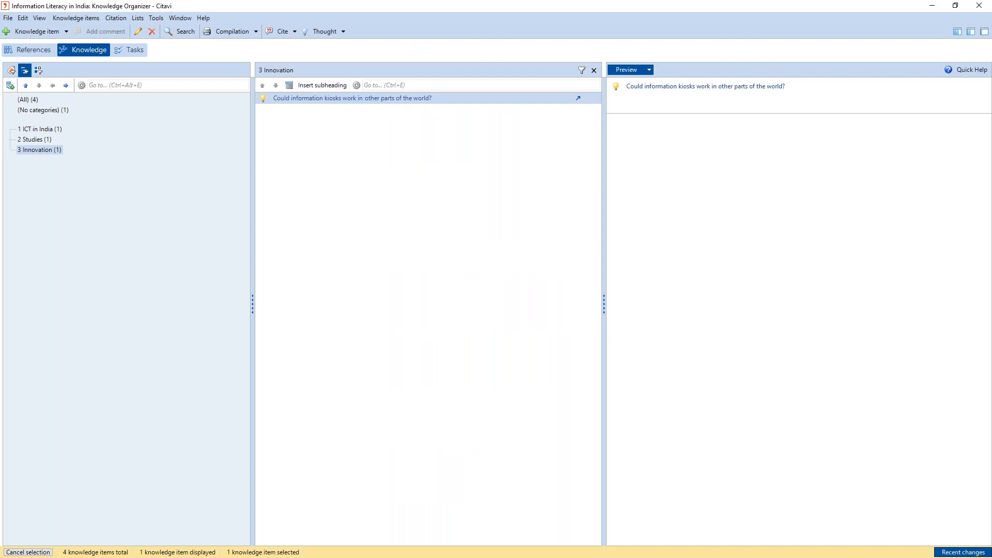
- Return to the references in the Information Literacy in India project and look through the PDF of Growing The Community of the Informed
left_click(32, 50)
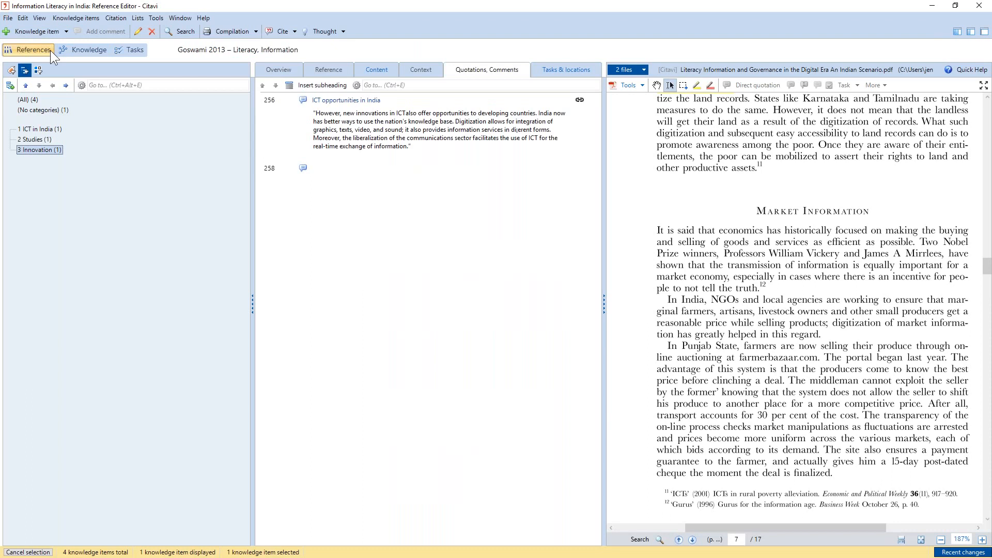
left_click(51, 50)
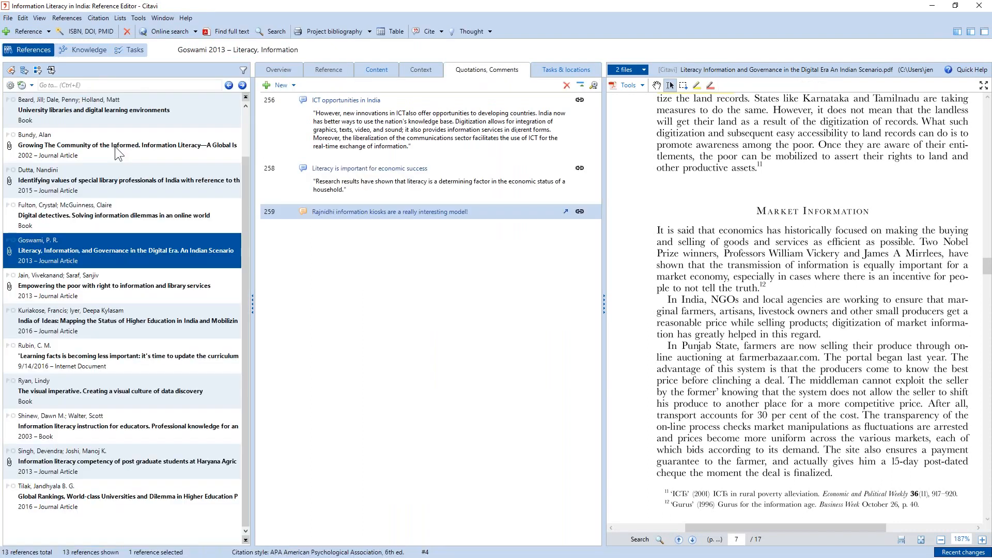
left_click(115, 147)
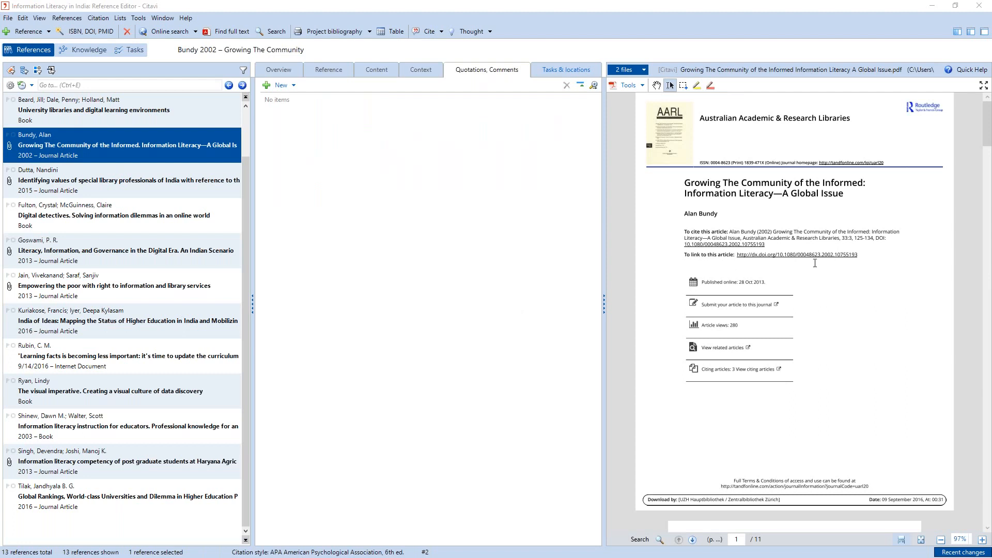
scroll(827, 264, "down", 1)
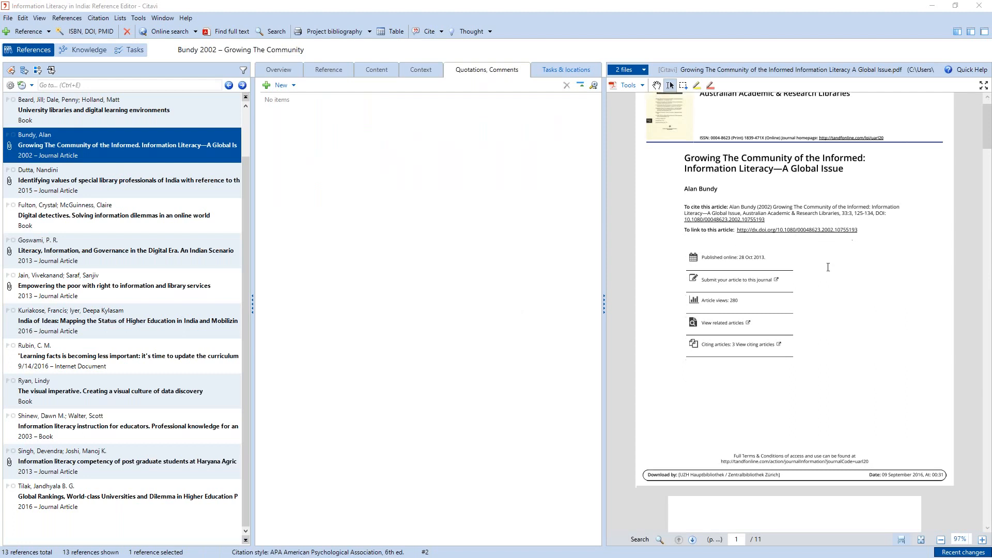
scroll(828, 267, "down", 4)
scroll(828, 269, "down", 5)
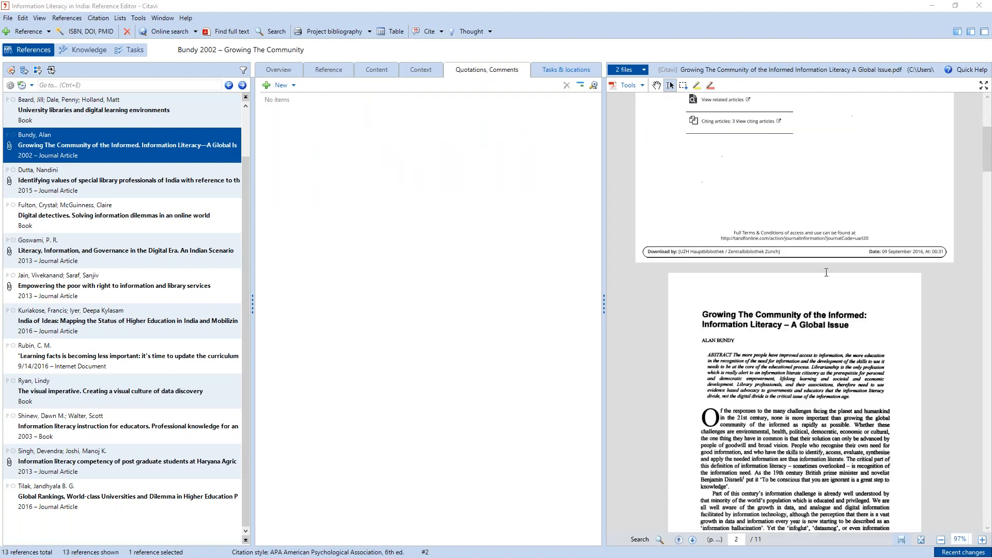
scroll(827, 279, "down", 10)
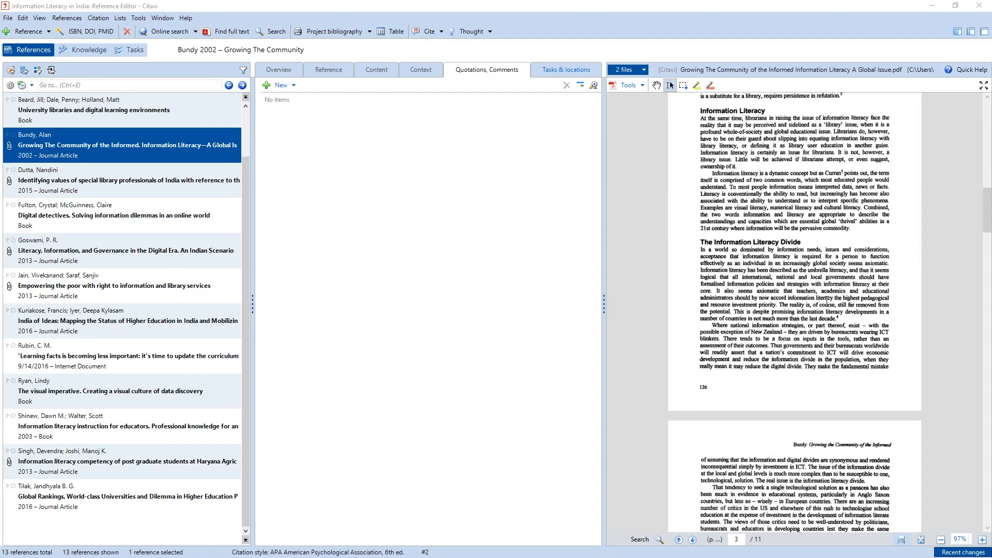
scroll(827, 301, "up", 11)
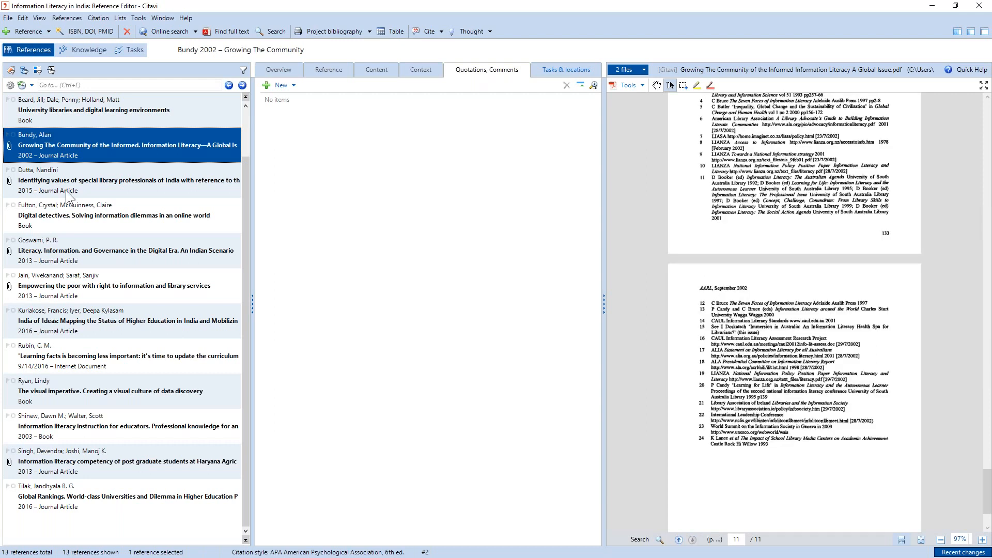
- Open the 2015 Identifying values of special library professionals article and save its JOCLAI Code of Ethics figure on PDF page 7 as an image quotation
left_click(67, 192)
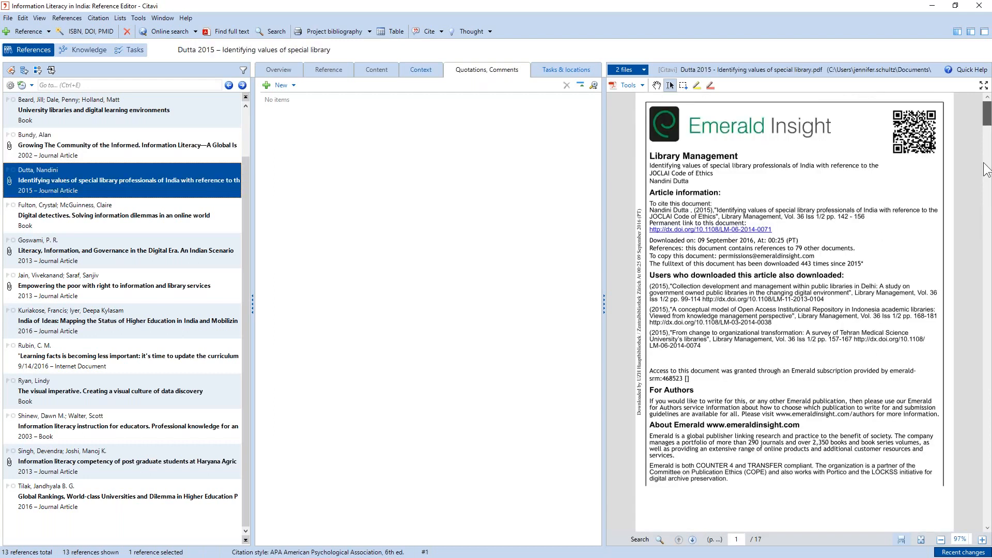
left_click_drag(986, 168, 985, 272)
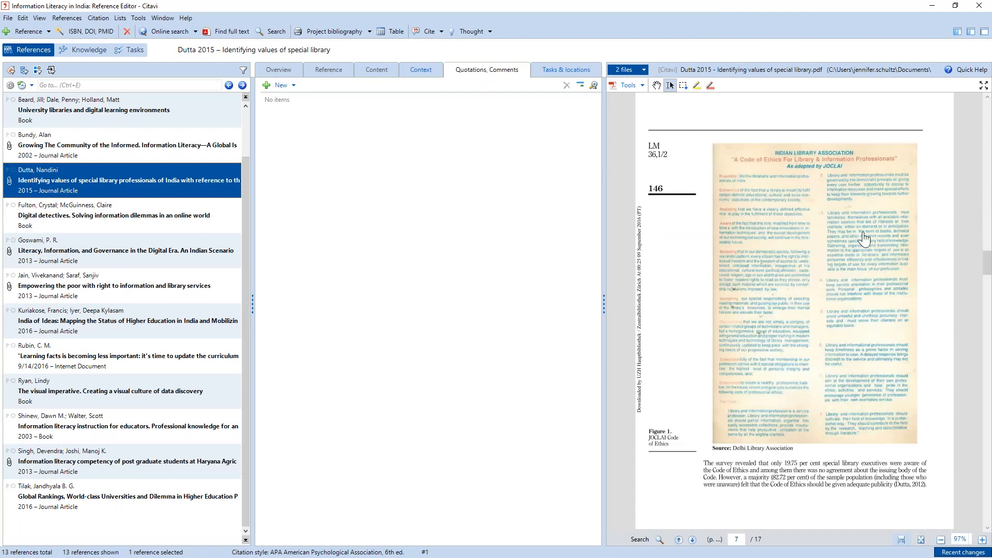
left_click(682, 84)
left_click_drag(702, 134, 942, 456)
left_click(754, 86)
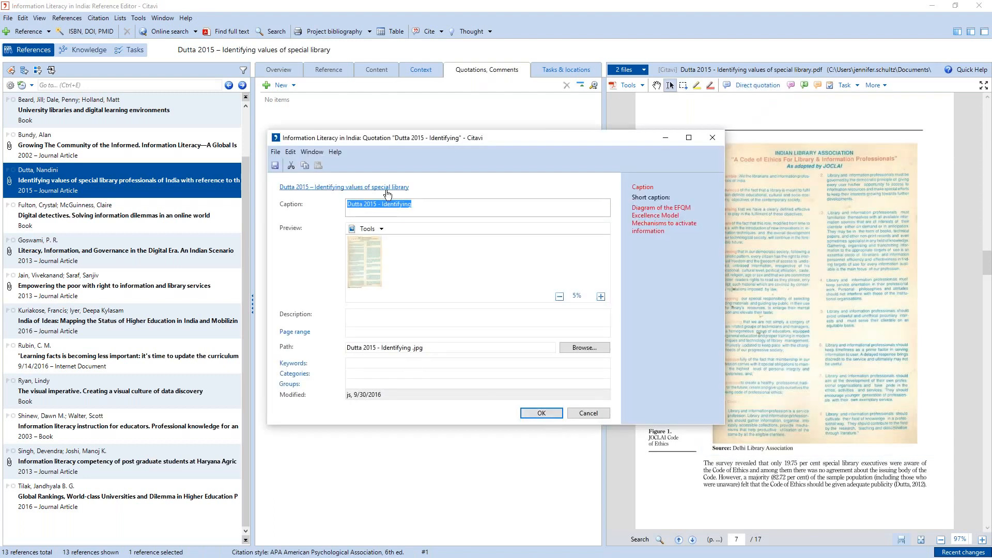
- Set the image quotation's caption to "Code of ethics", assign it the category "Introduction", and save the quotation
type("Code of ethics")
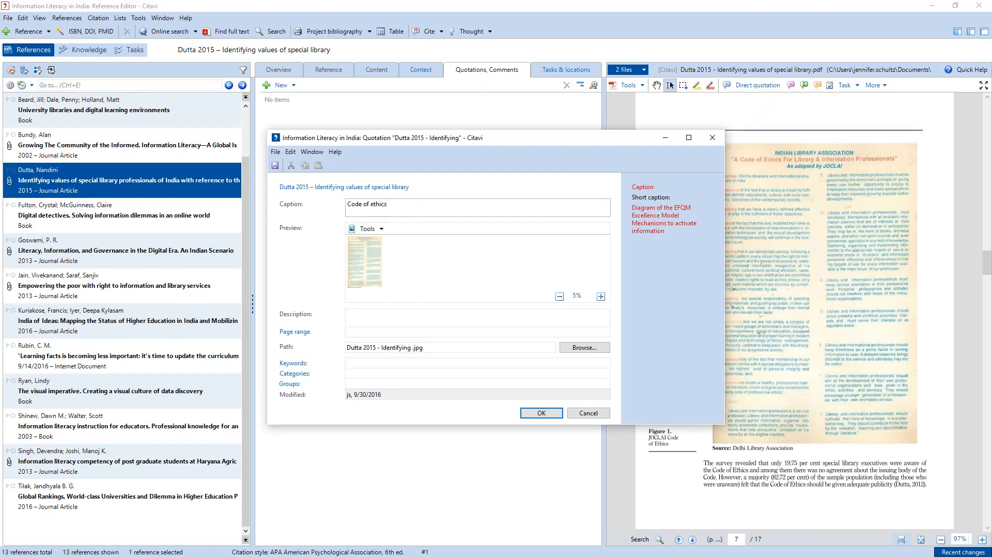
left_click(347, 374)
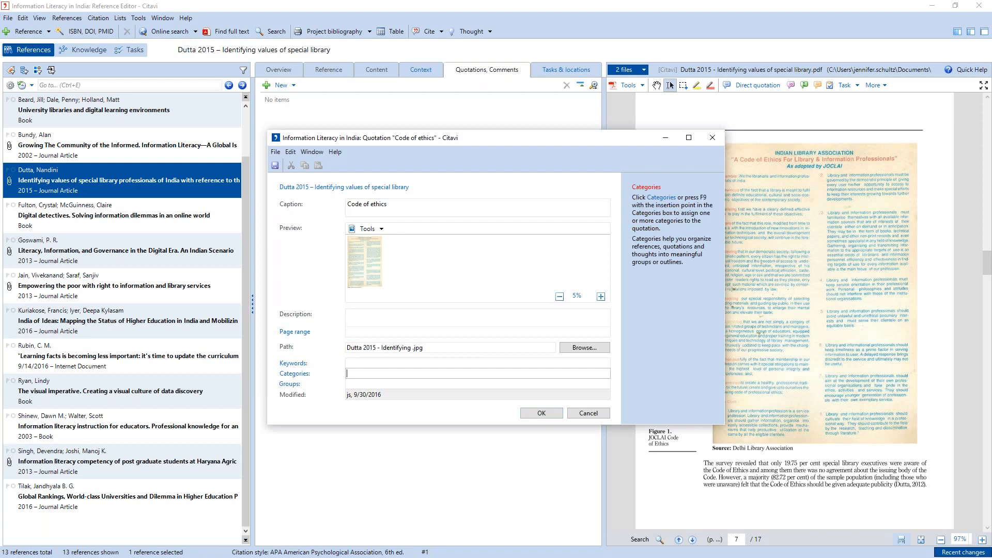
type("Introduction")
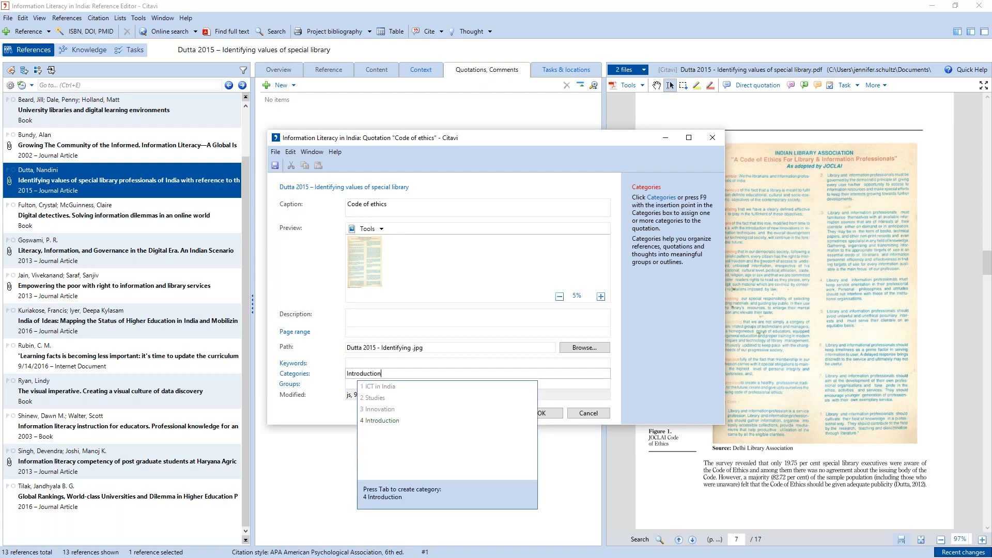
key("Tab")
left_click(541, 413)
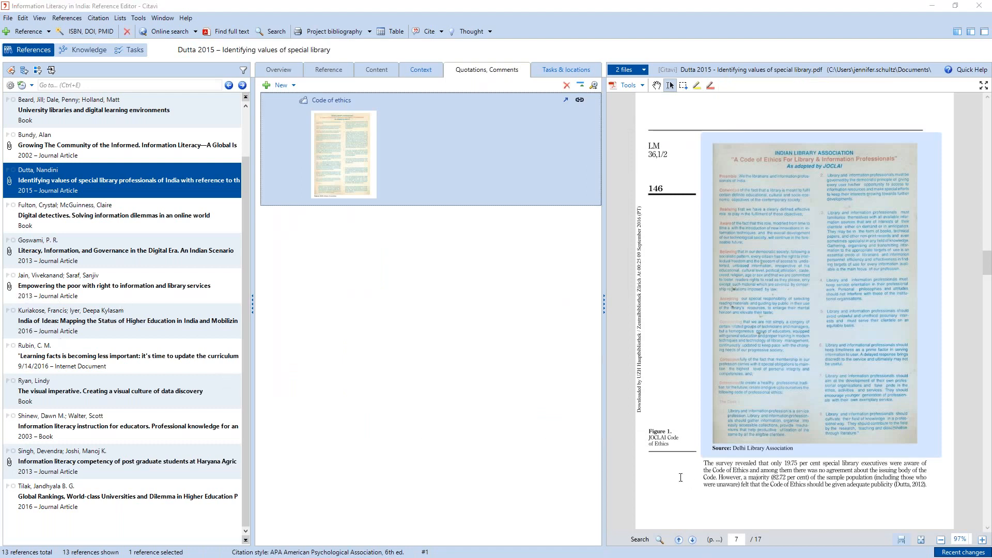
scroll(706, 438, "up", 2)
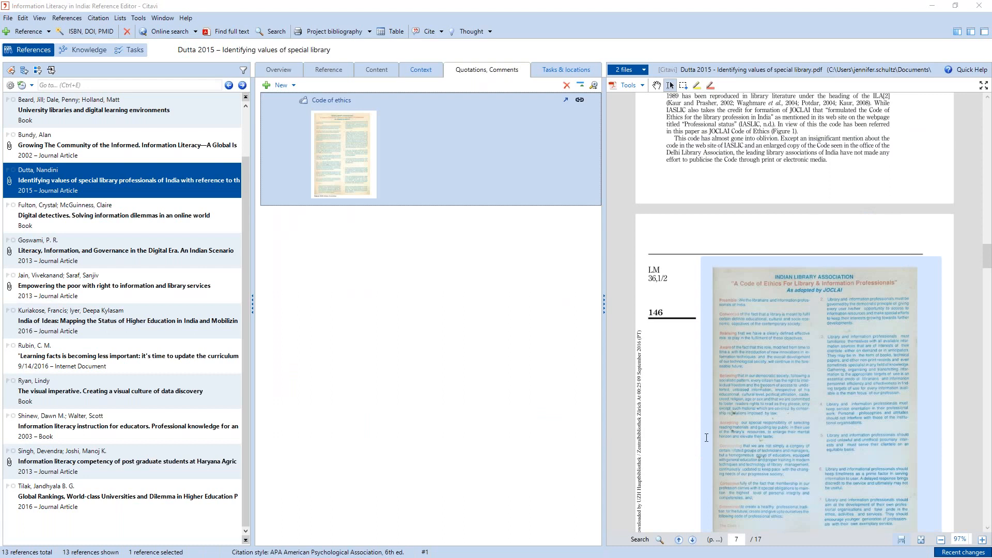
scroll(706, 438, "up", 3)
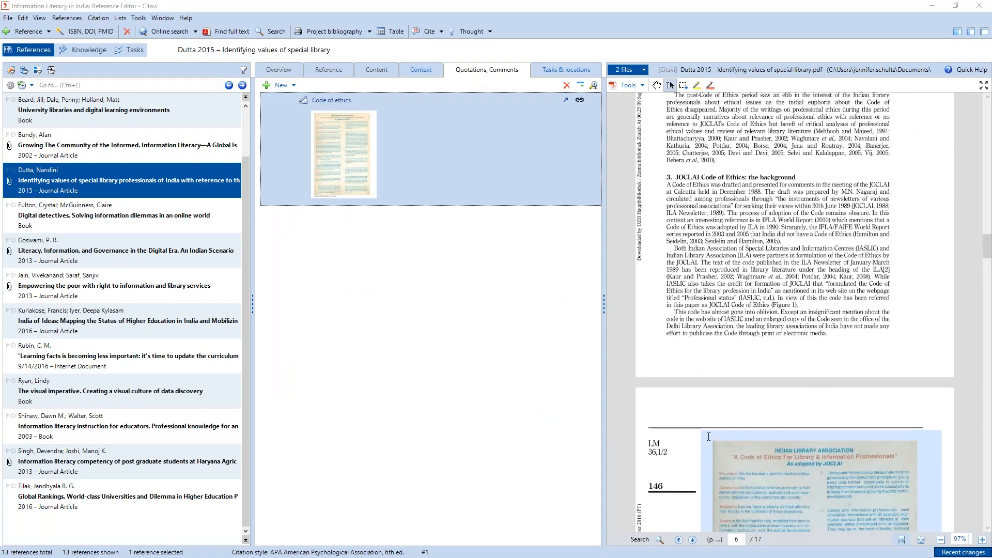
scroll(708, 437, "up", 12)
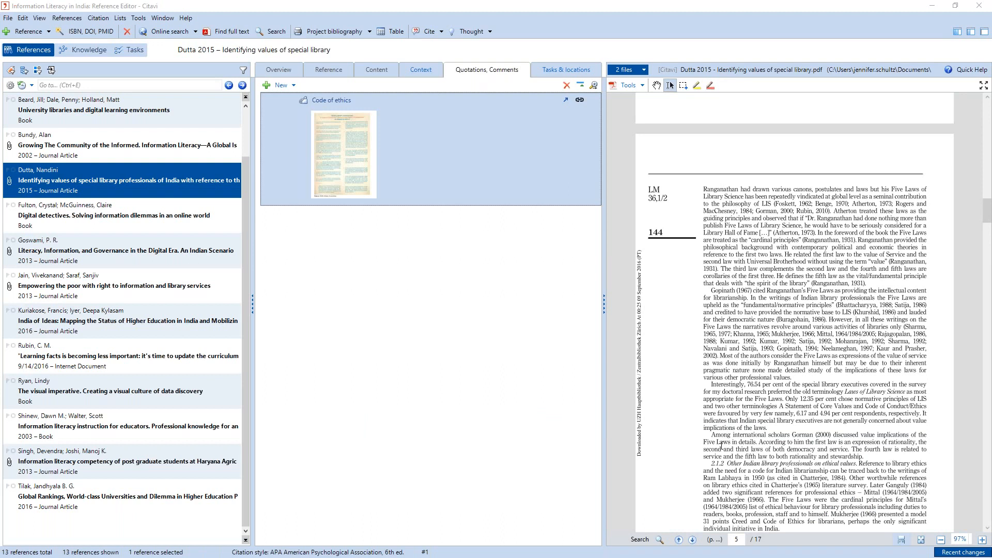
scroll(722, 445, "up", 8)
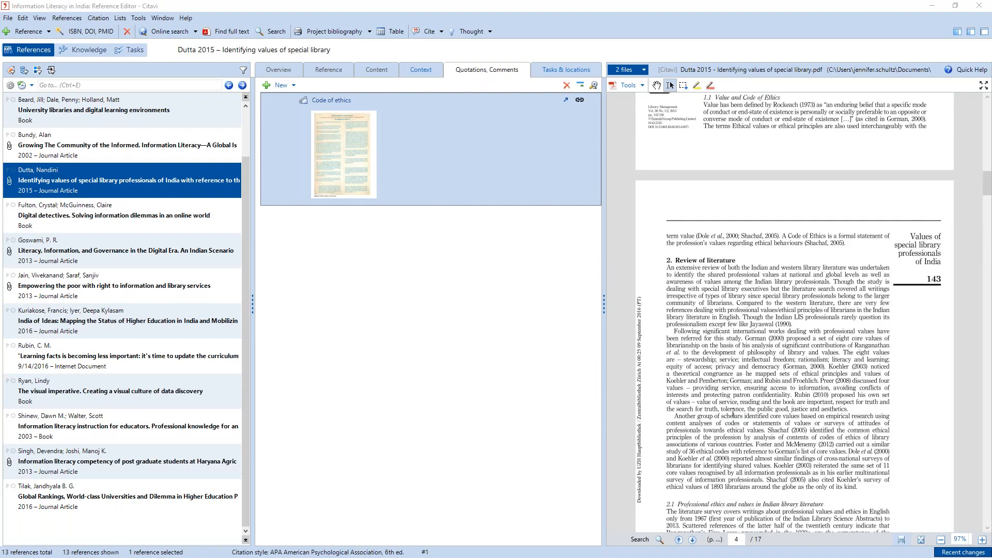
- Try to find cover art by ISBN for University libraries and digital learning environments, and select the 2003 Information literacy instruction for educators book
left_click(93, 110)
left_click(283, 70)
left_click(295, 139)
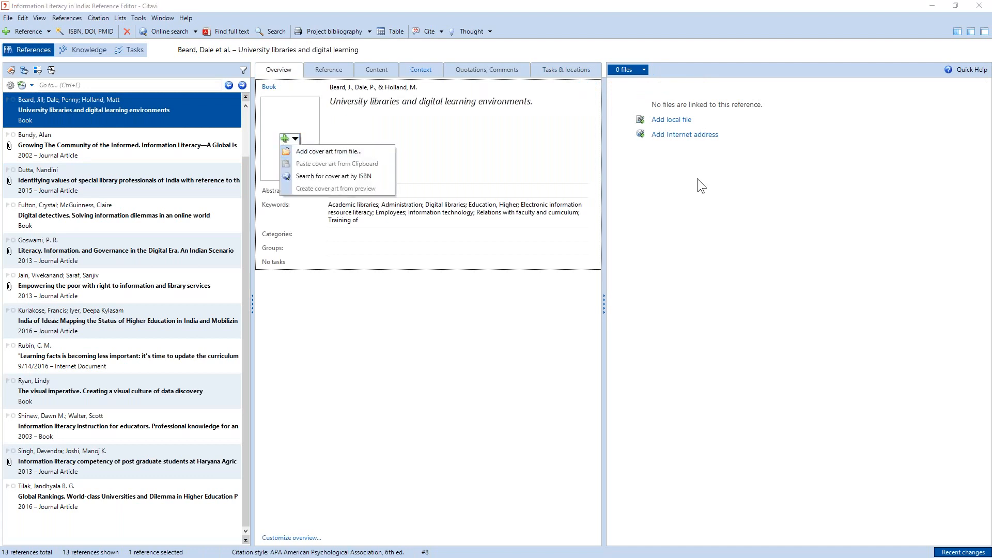
left_click(585, 189)
left_click(295, 139)
left_click(306, 174)
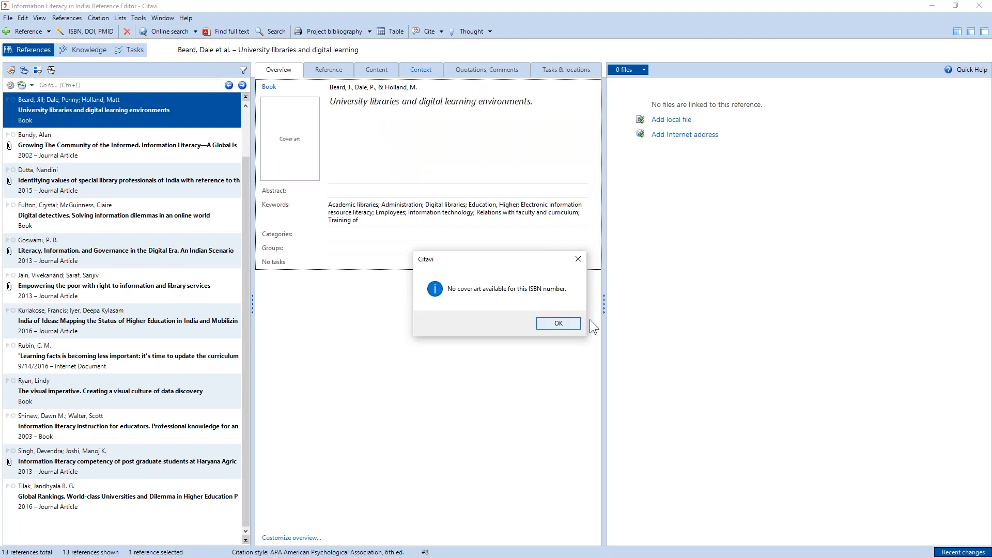
left_click(559, 322)
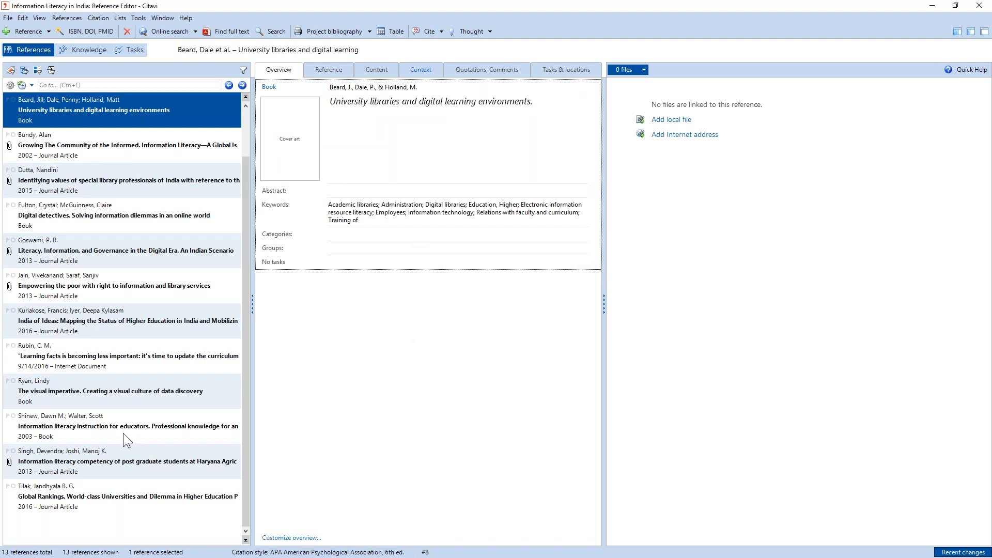
left_click(97, 433)
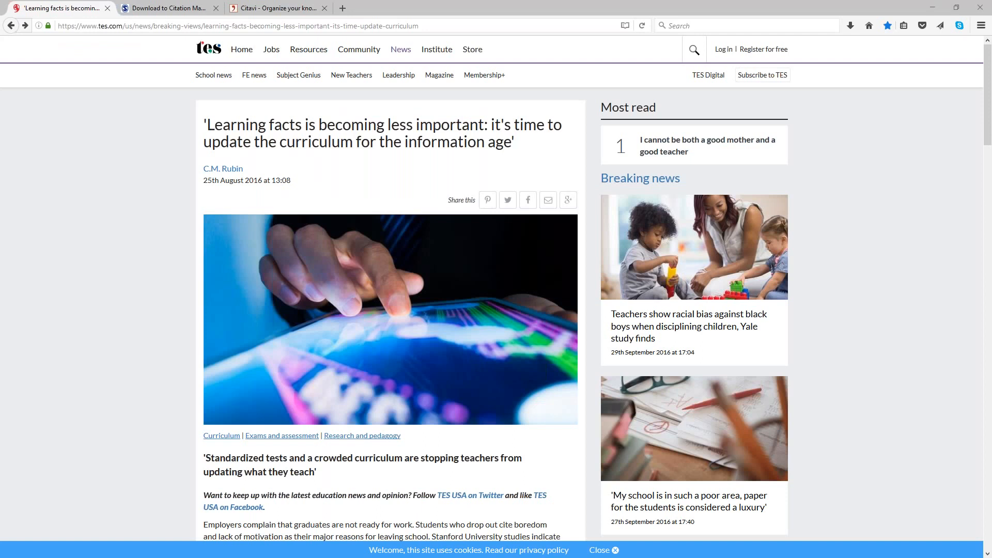
- Switch to citavi.com in the browser and view the system requirements from the Citavi 5.4 download page
left_click(290, 9)
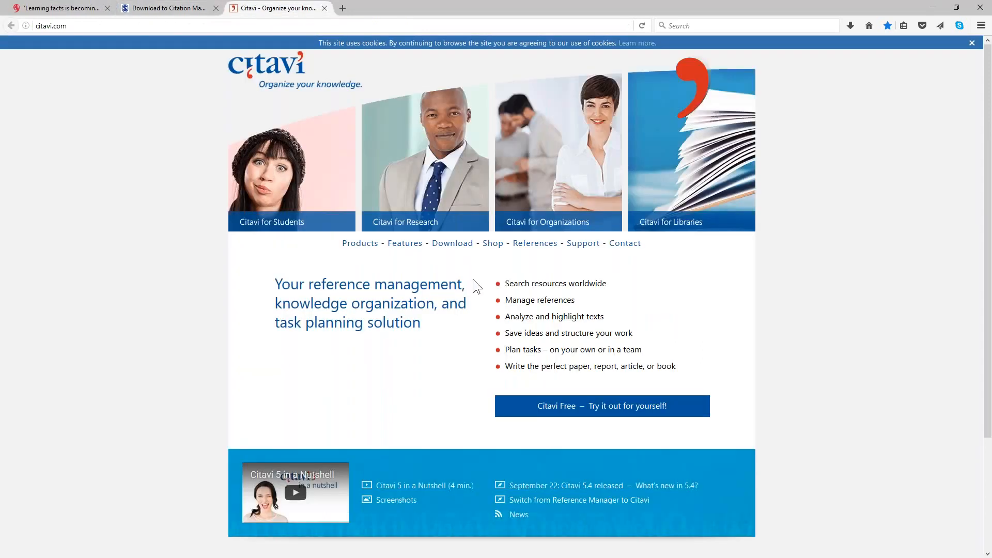
left_click(452, 244)
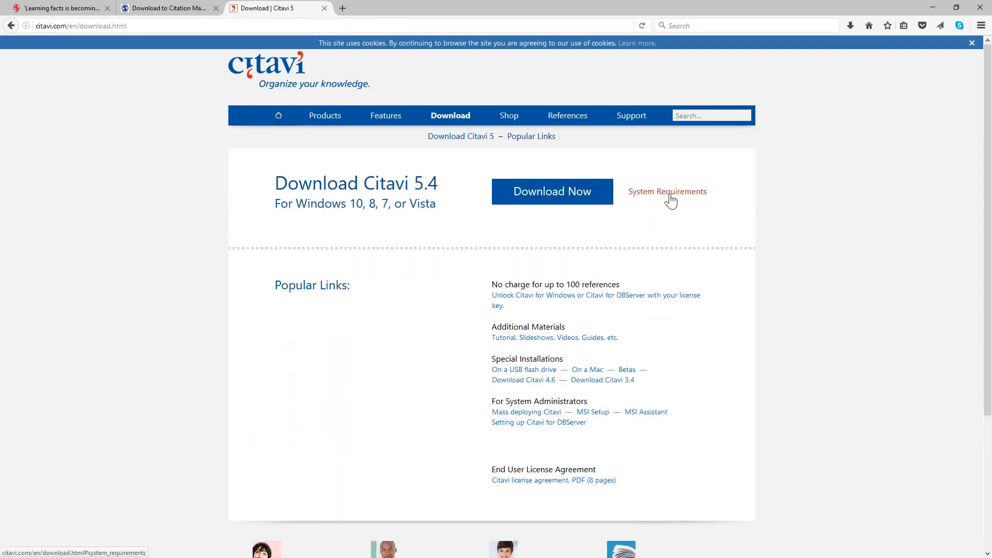
left_click(677, 195)
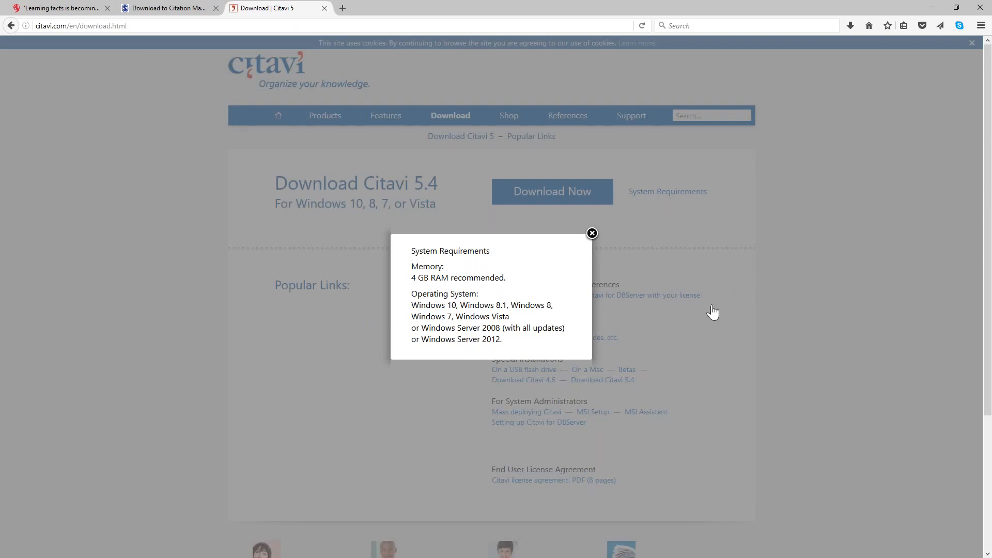
left_click(263, 406)
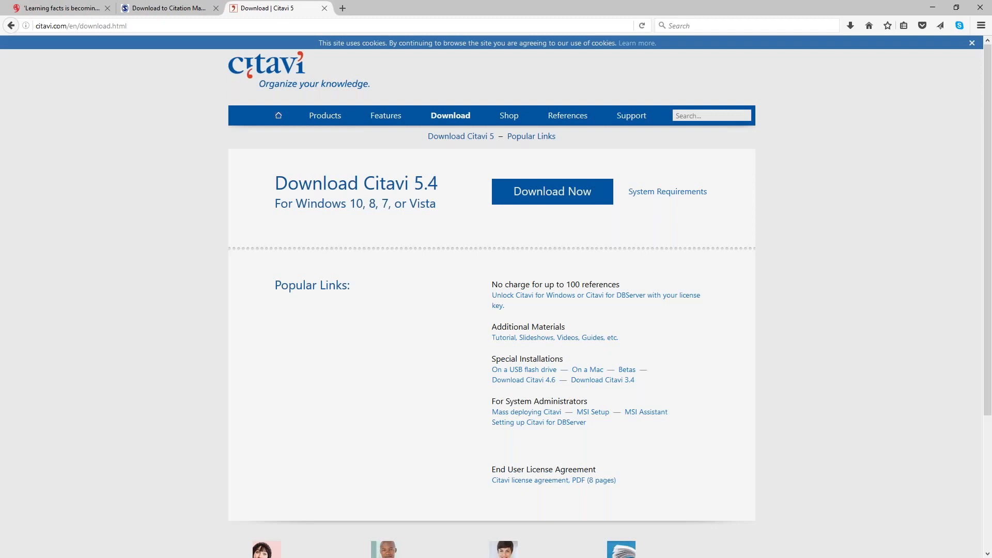
- Open the Citavi manual from the website's Support links and go to System Requirements under Installing Citavi
scroll(497, 300, "down", 1)
scroll(647, 471, "down", 5)
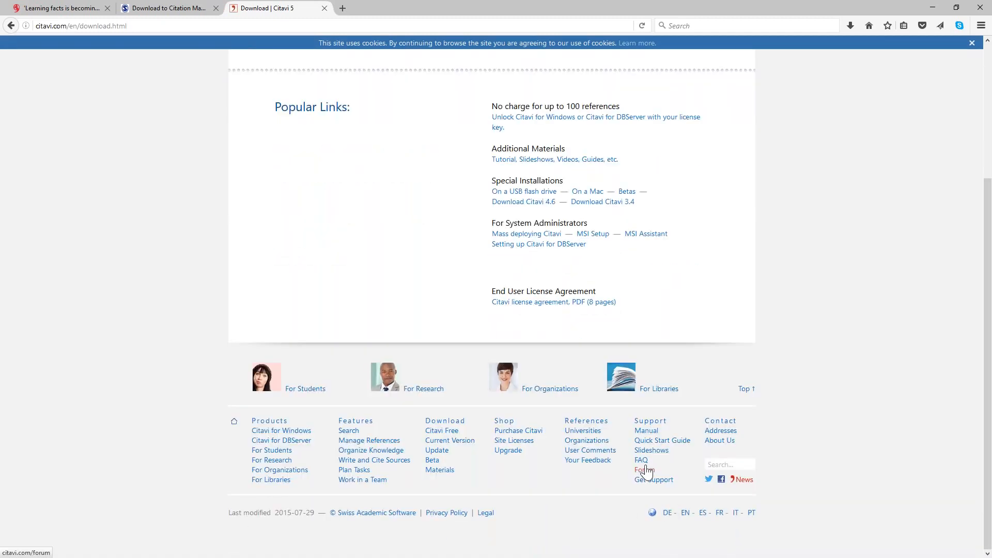
left_click(646, 431)
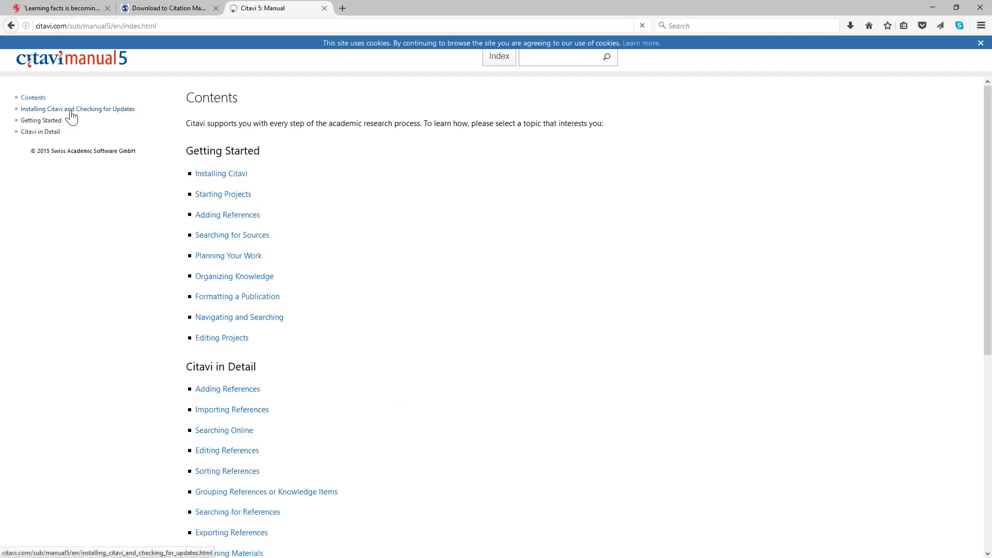
left_click(72, 109)
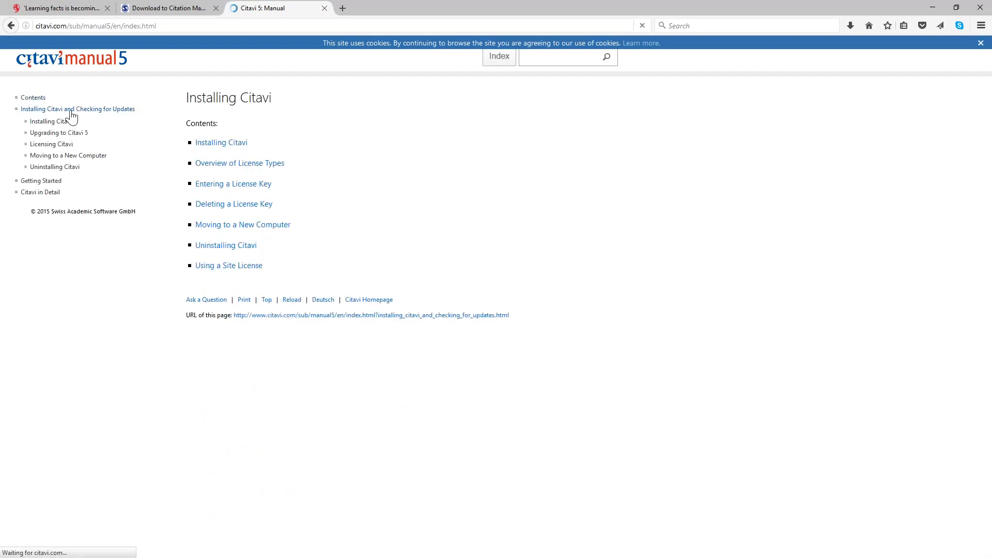
left_click(66, 122)
left_click(69, 133)
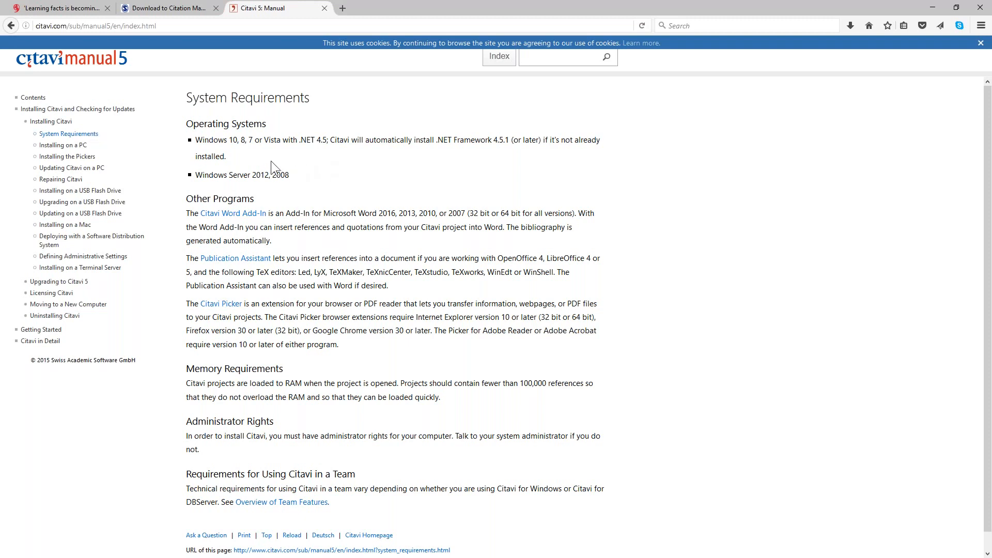
- On the System Requirements page, highlight the Operating Systems entries and copy the link location of the page's URL
scroll(324, 228, "down", 1)
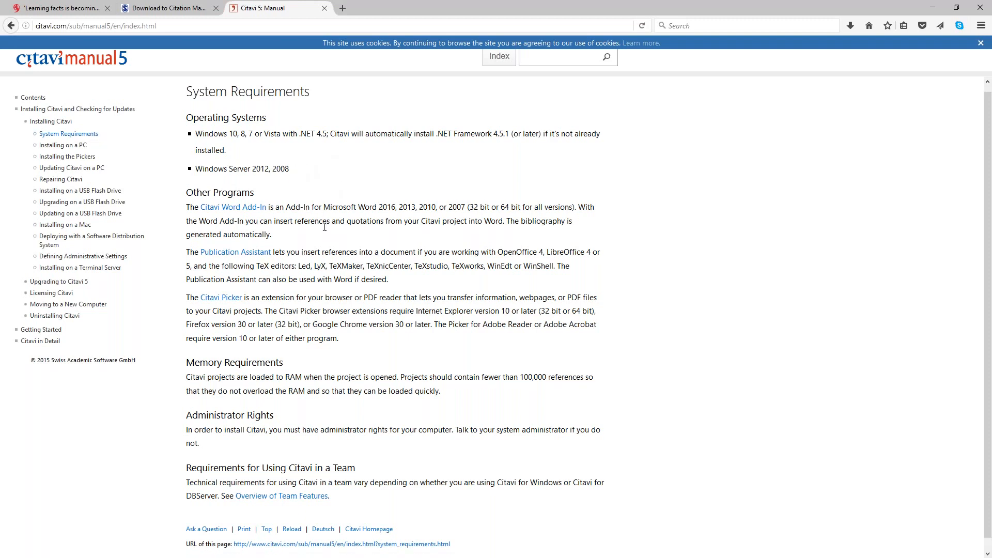
scroll(325, 227, "down", 1)
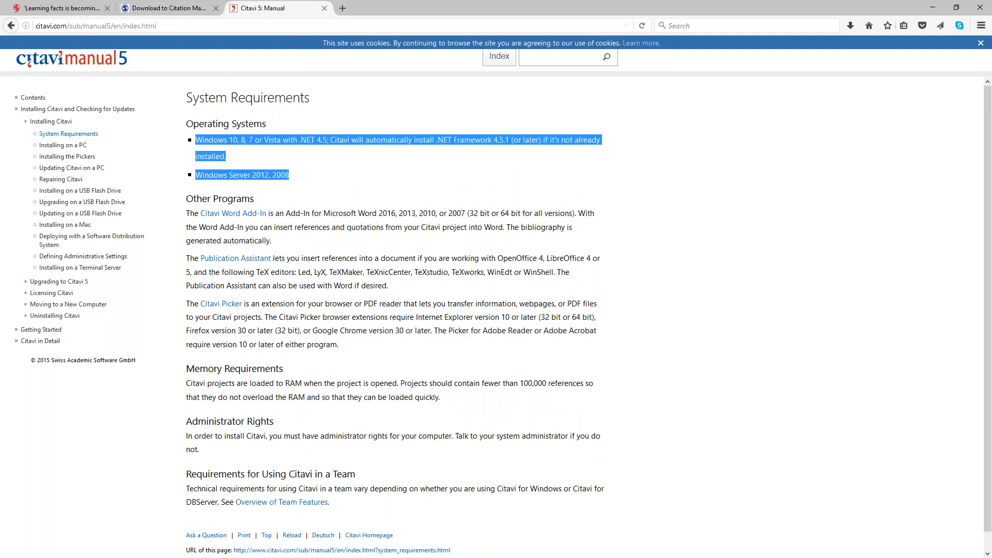
scroll(422, 331, "down", 1)
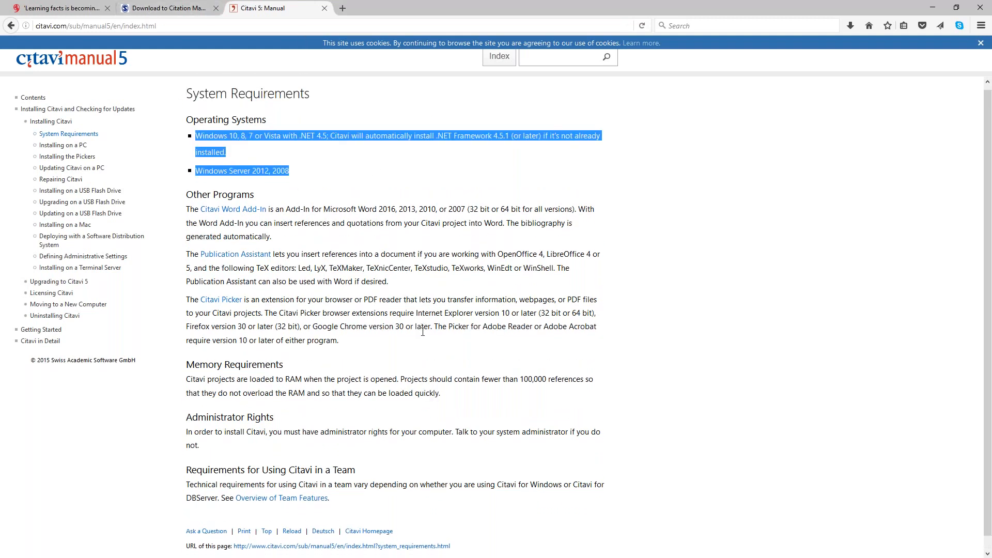
scroll(353, 280, "down", 1)
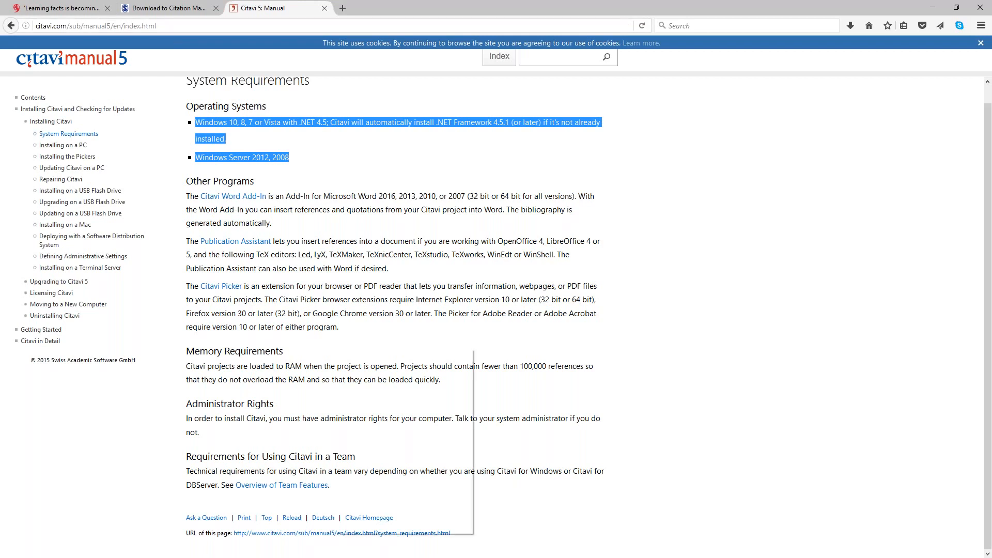
right_click(339, 534)
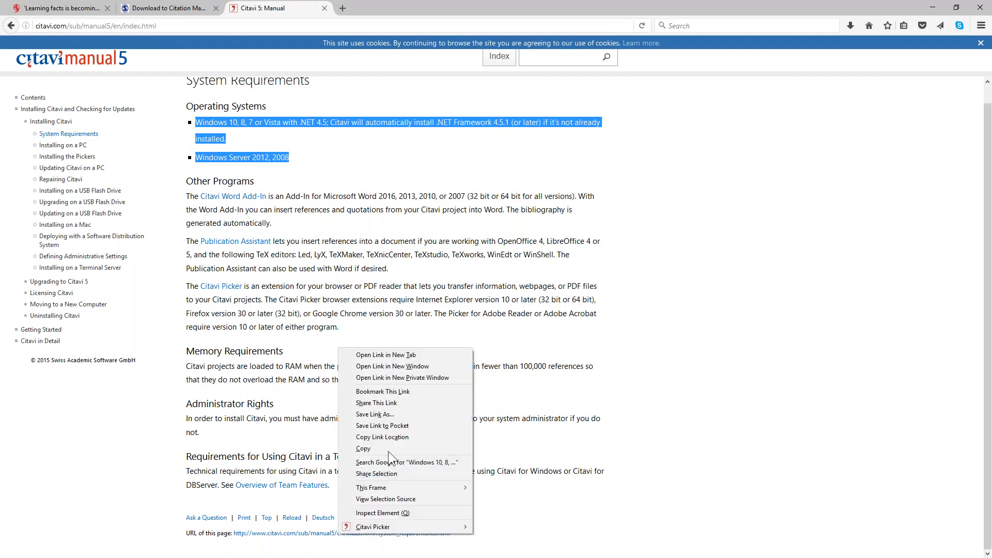
left_click(389, 437)
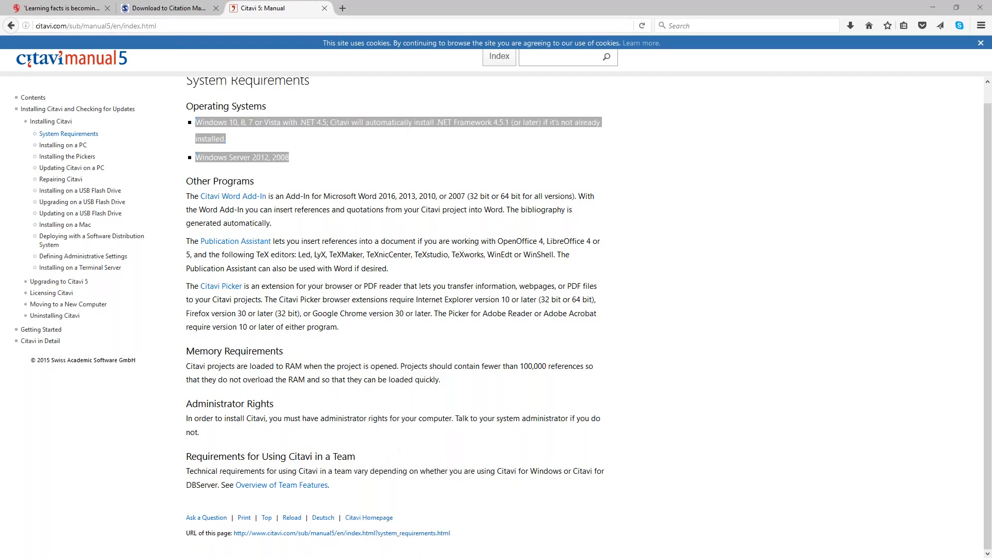